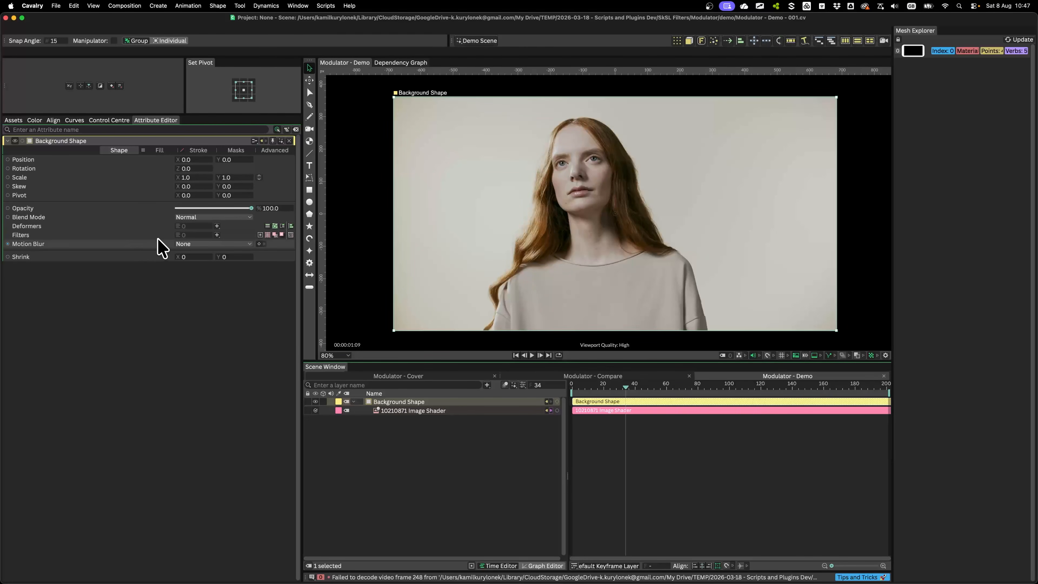
- Add a Modulator filter to the Background Shape and show the filter's own attributes
click(216, 235)
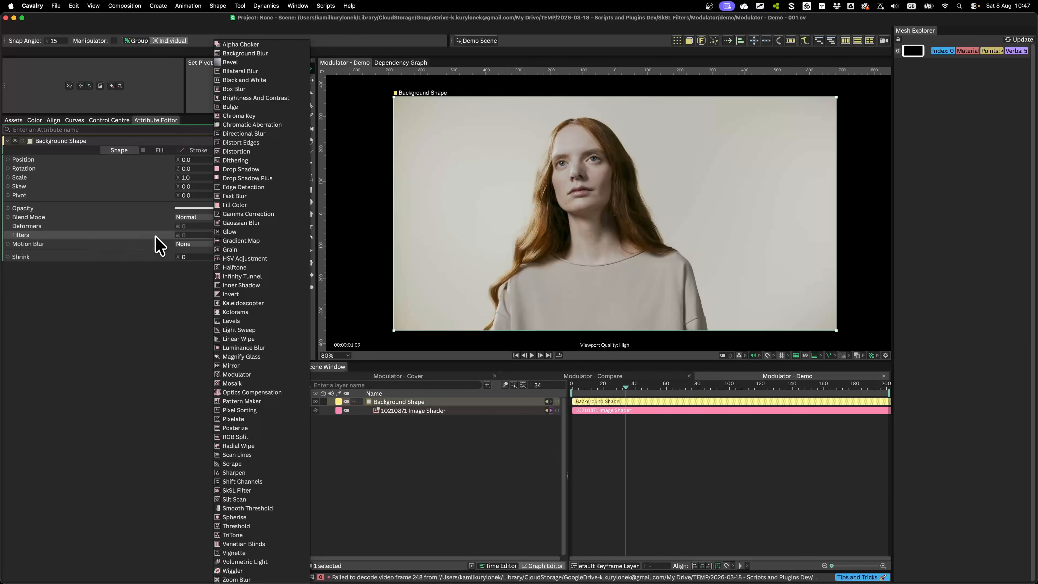
click(241, 373)
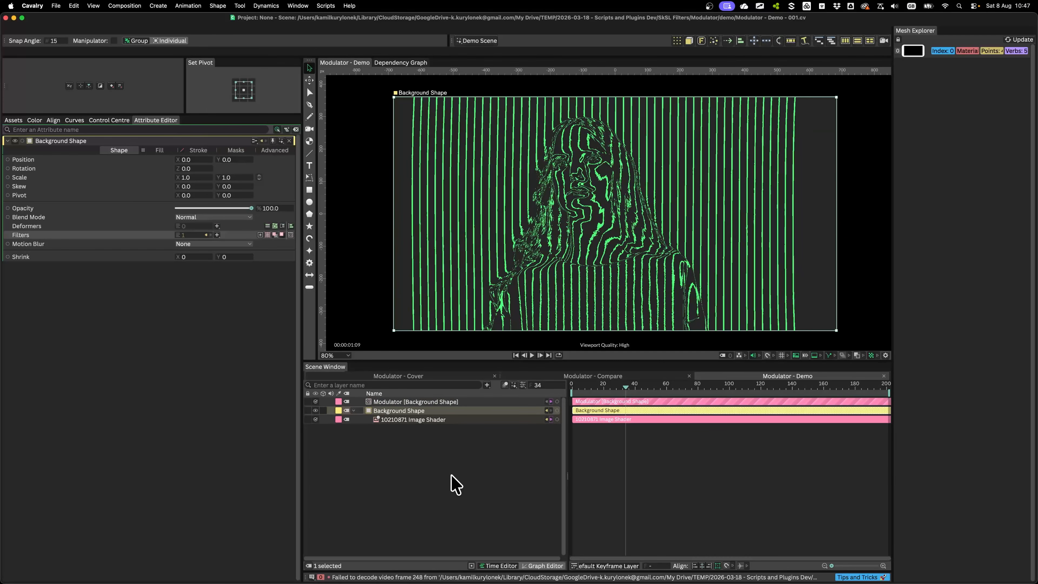
click(395, 401)
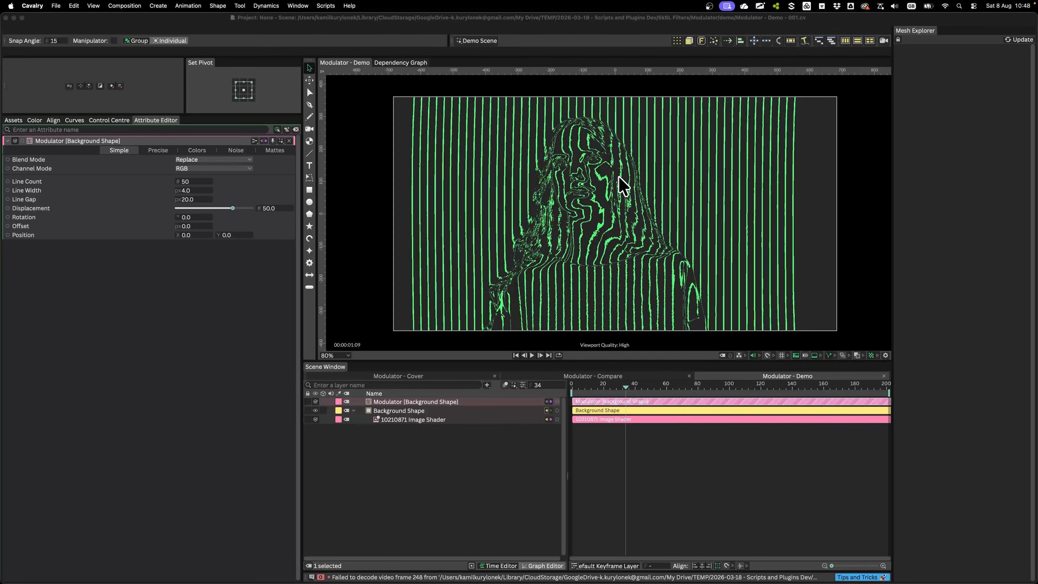
mouse_move(589, 100)
mouse_down()
mouse_move(586, 321)
mouse_move(605, 167)
mouse_move(604, 317)
mouse_up()
drag(624, 112, 636, 362)
drag(665, 140, 664, 324)
drag(684, 97, 698, 297)
drag(446, 122, 444, 265)
mouse_move(473, 113)
mouse_down()
mouse_move(489, 164)
mouse_move(477, 249)
mouse_up()
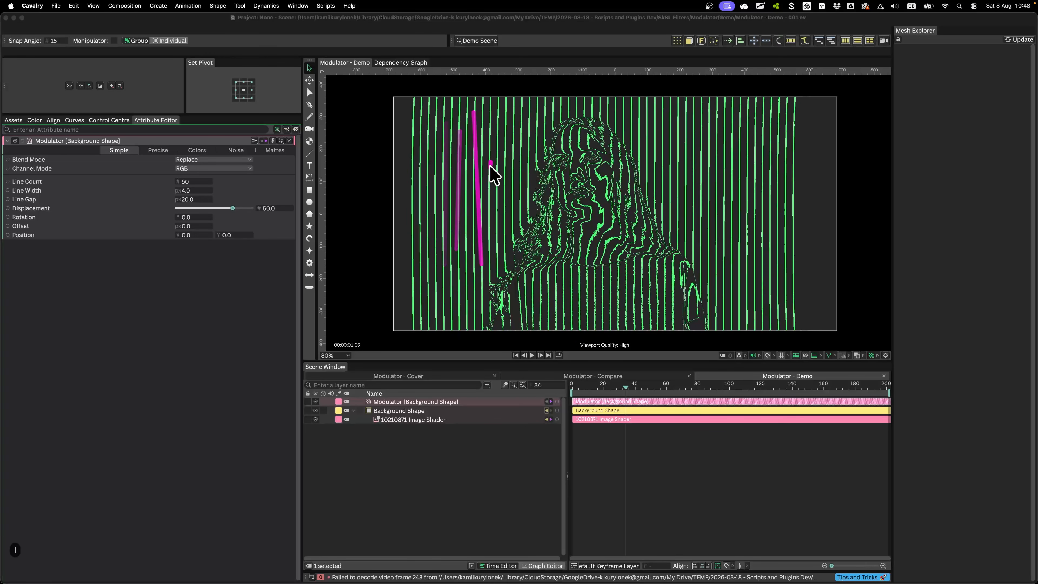
drag(490, 163, 488, 246)
drag(696, 107, 690, 245)
drag(753, 102, 748, 232)
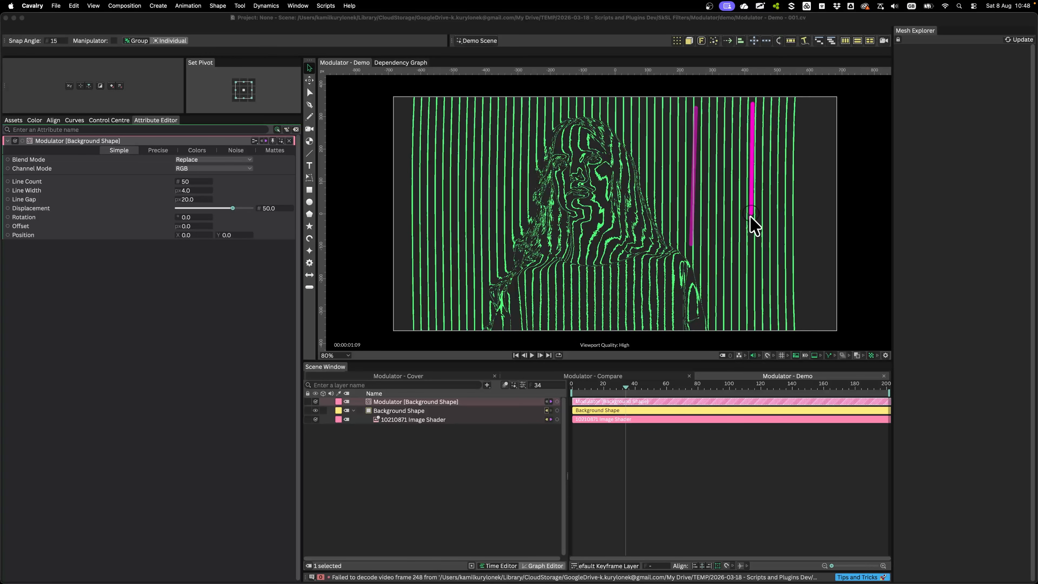
key(q)
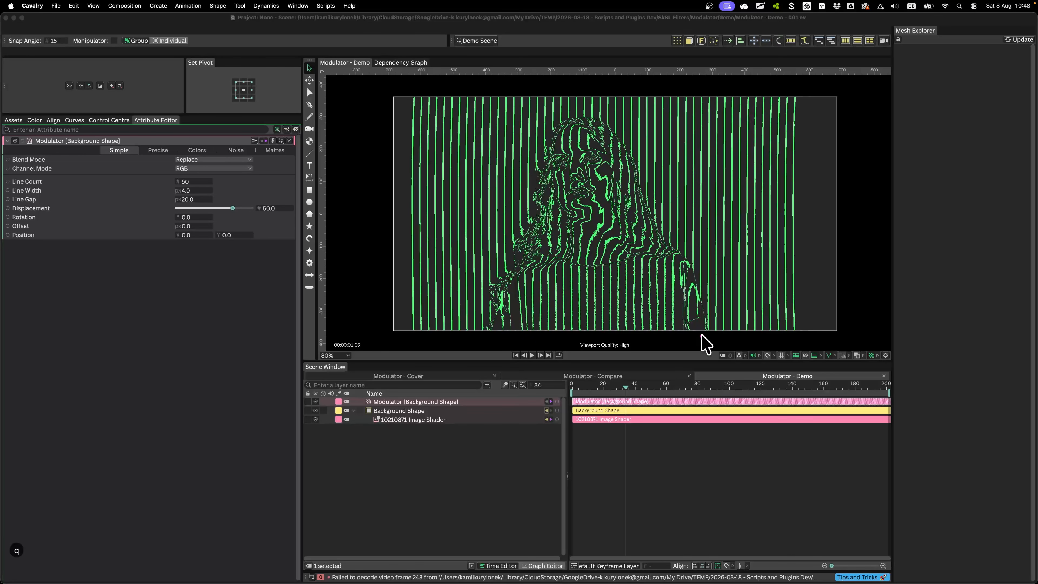
drag(753, 262, 698, 297)
drag(705, 252, 683, 265)
key(a)
key(ctrl+Tab)
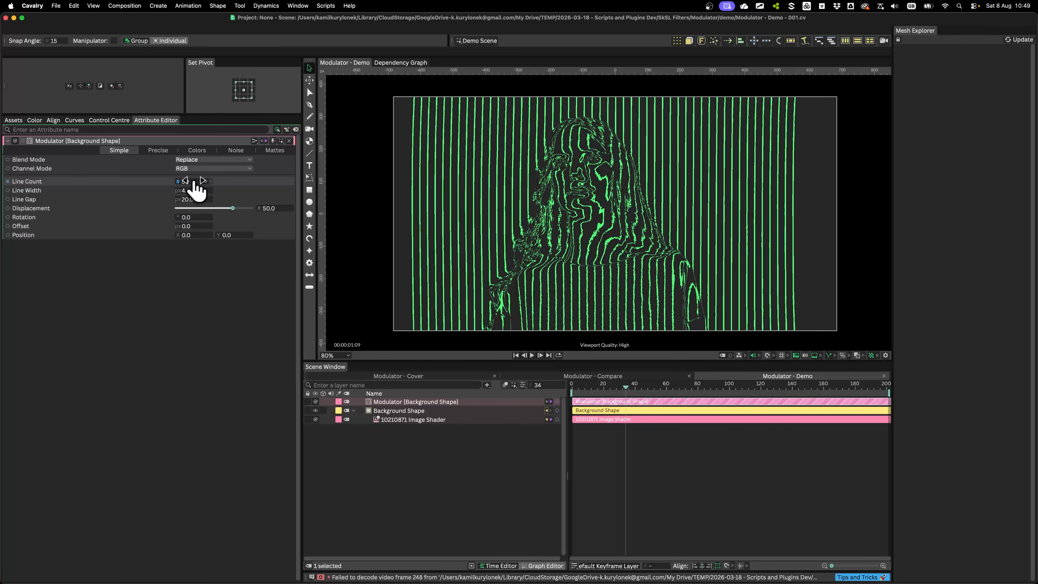
- Set the Modulator's line count to 40, line width to 10 and line gap to 20
drag(195, 186, 262, 197)
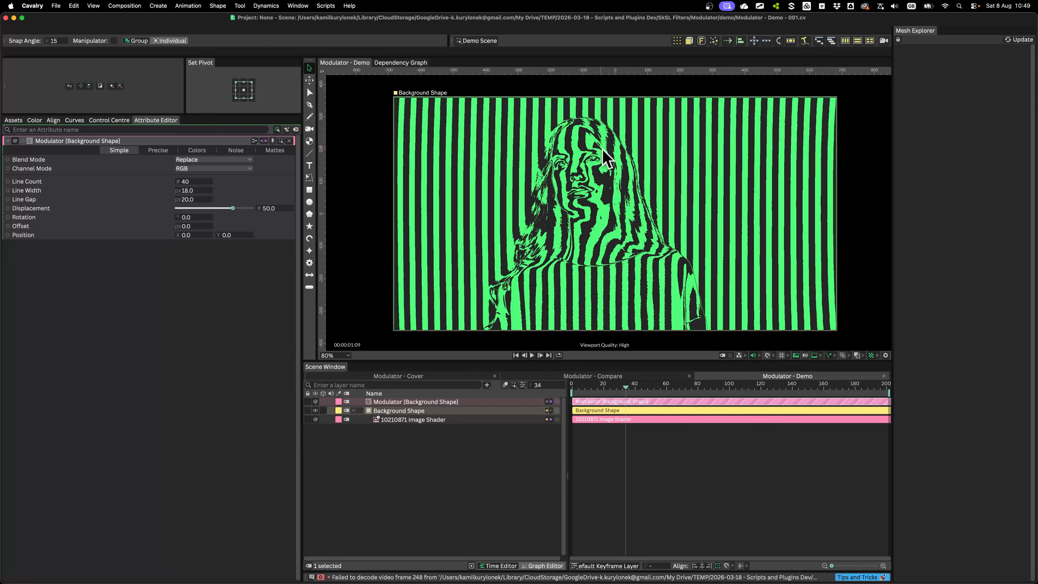
drag(191, 199, 183, 201)
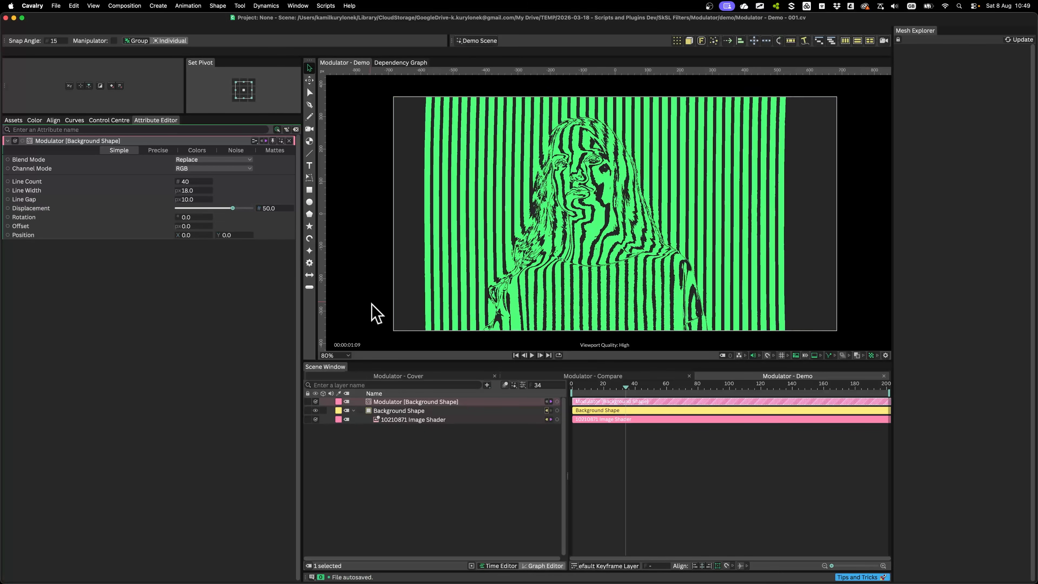
click(192, 190)
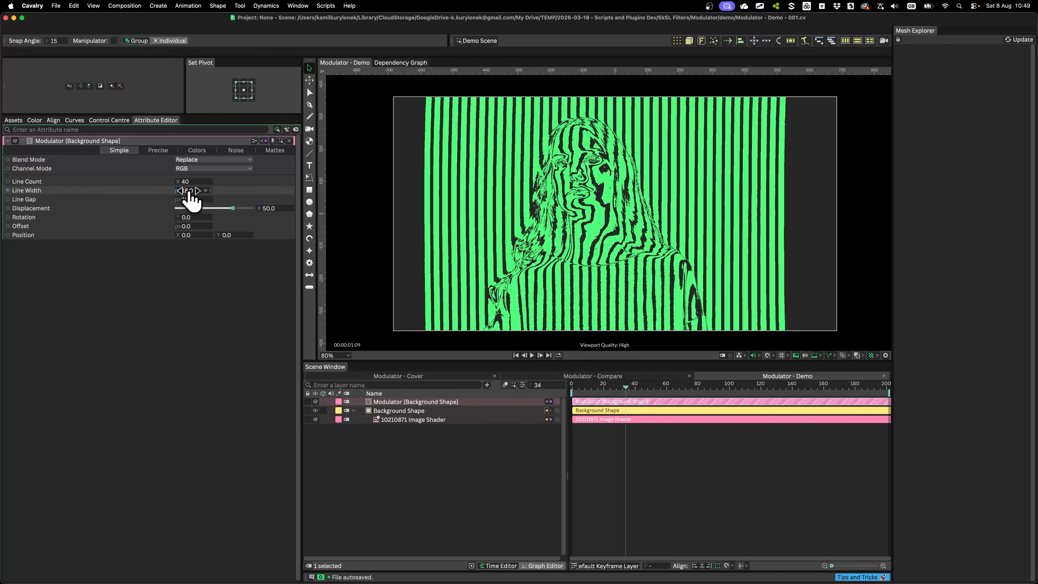
text(10)
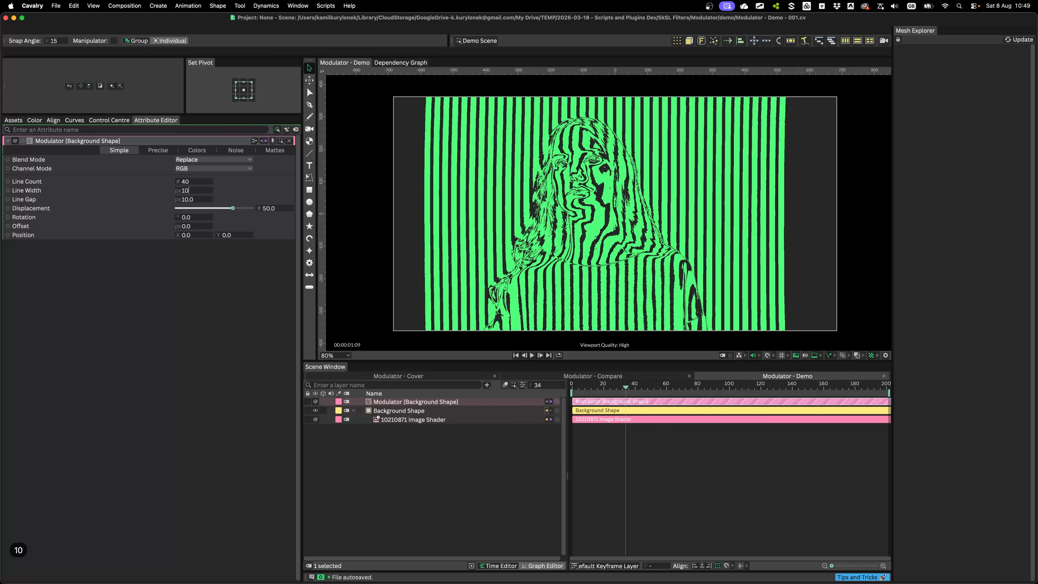
text(20)
key(Return)
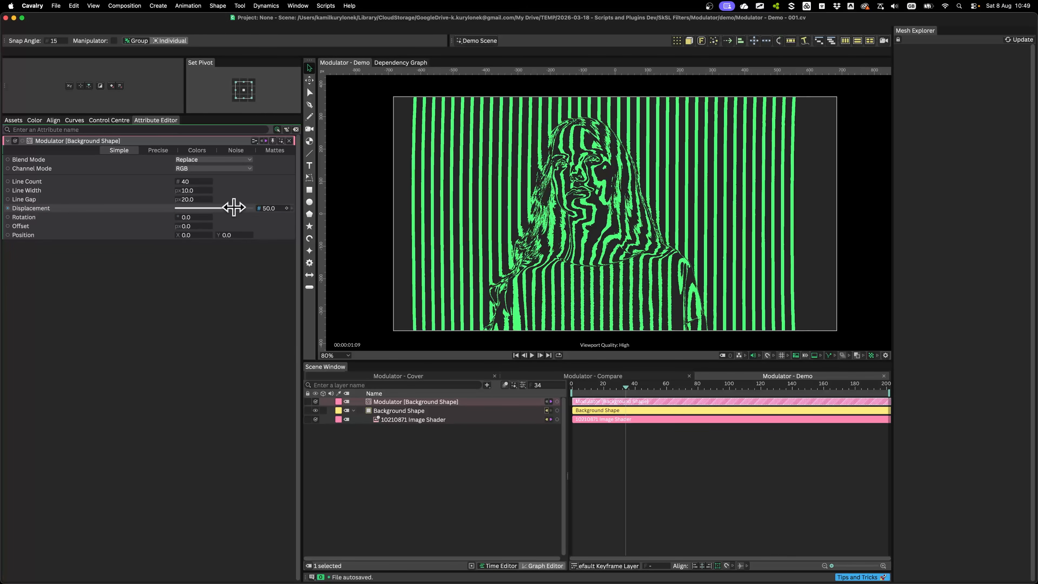
- Try different displacement strengths on the Modulator and set the displacement to 30
drag(195, 207, 289, 212)
click(272, 208)
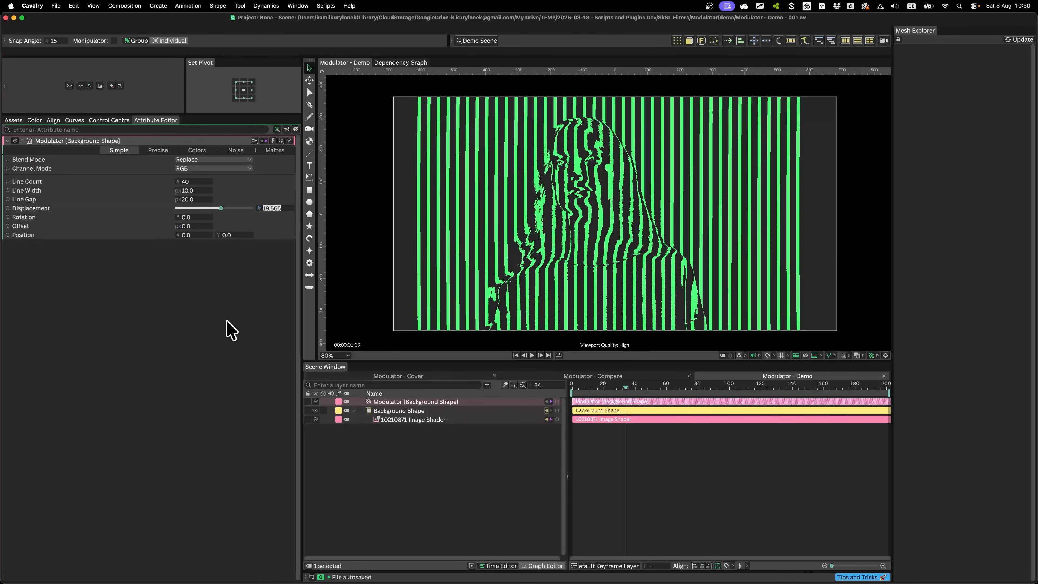
text(30)
key(Return)
- Try rotating the Modulator lines to 27 degrees and compare the effect with the original image by toggling the filter's visibility
mouse_move(195, 216)
mouse_down()
mouse_move(208, 223)
mouse_move(185, 225)
mouse_move(204, 216)
mouse_up()
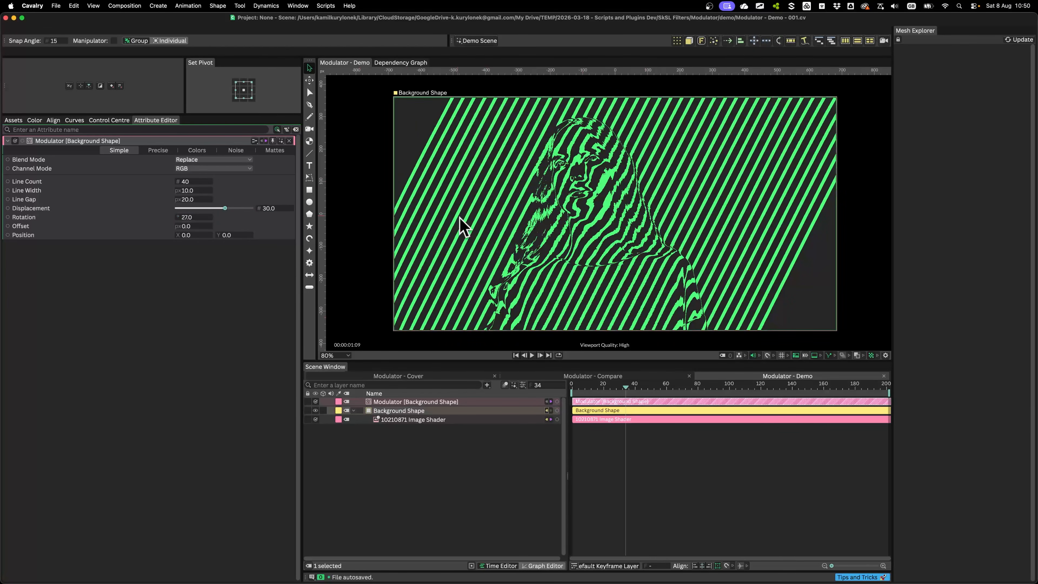
click(315, 402)
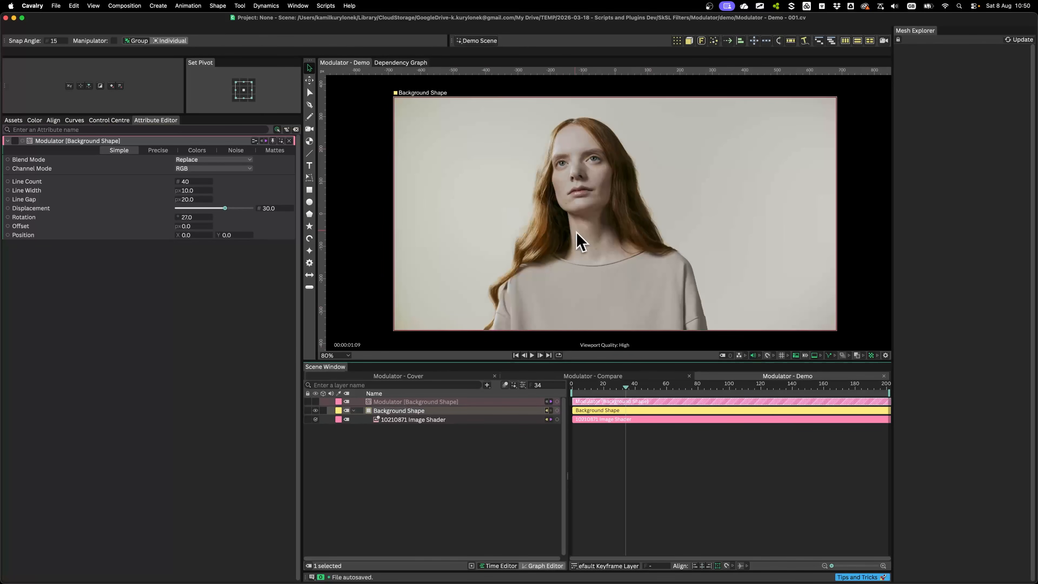
click(315, 401)
- Try a line offset of 50 on the Modulator, and reset both rotation and offset to 0
drag(192, 230, 213, 251)
click(190, 217)
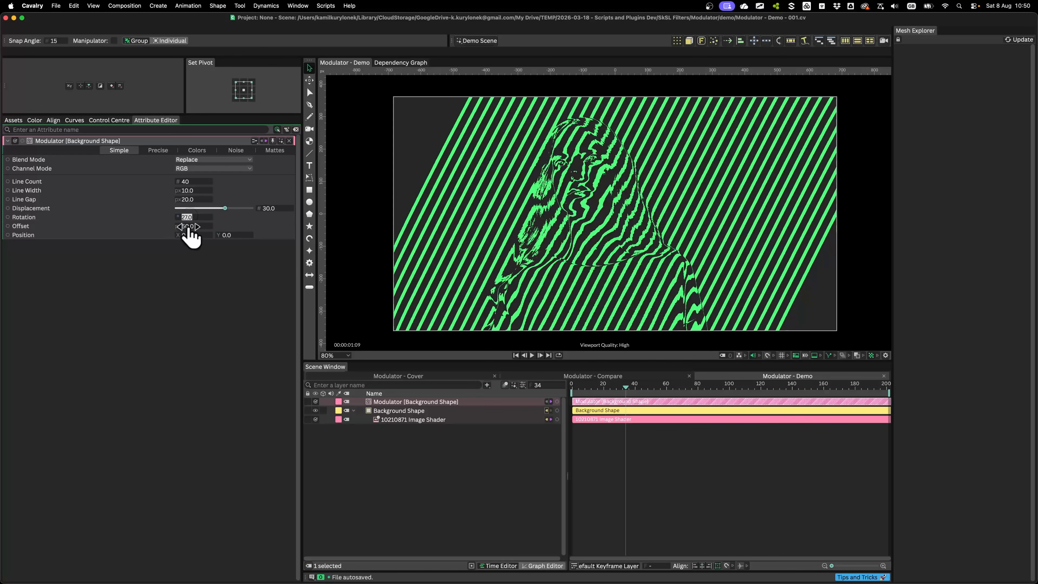
text(0)
key(Return)
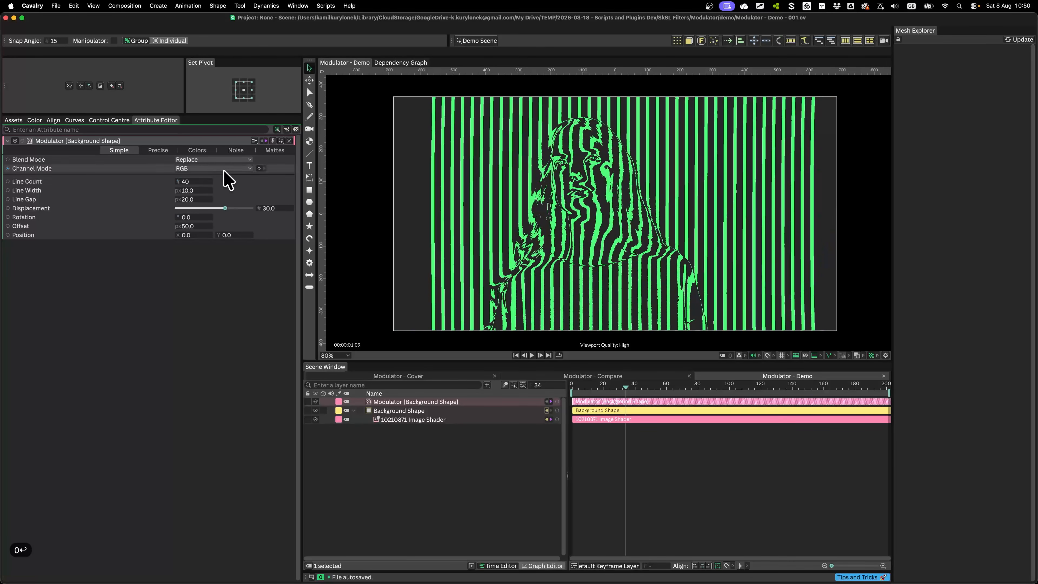
click(188, 226)
text(0)
key(Return)
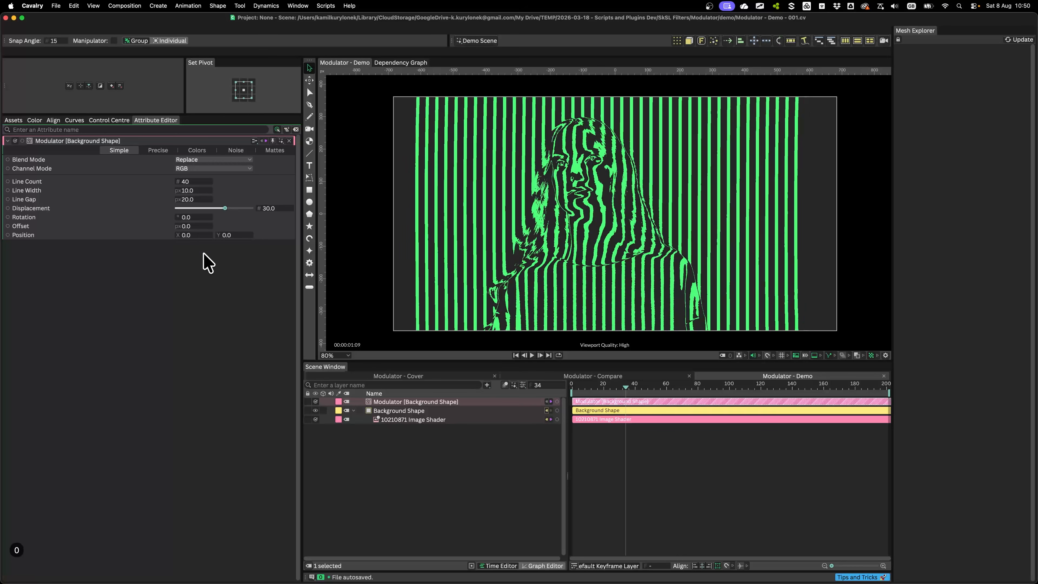
- Try driving the Modulator's position with a linked null moved around the composition, and delete the null
click(81, 86)
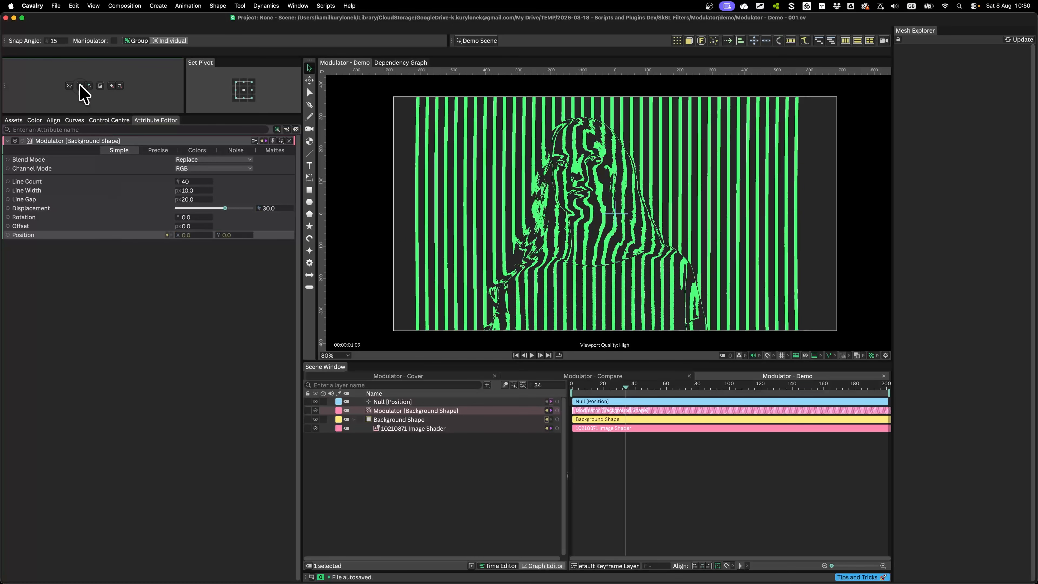
click(433, 402)
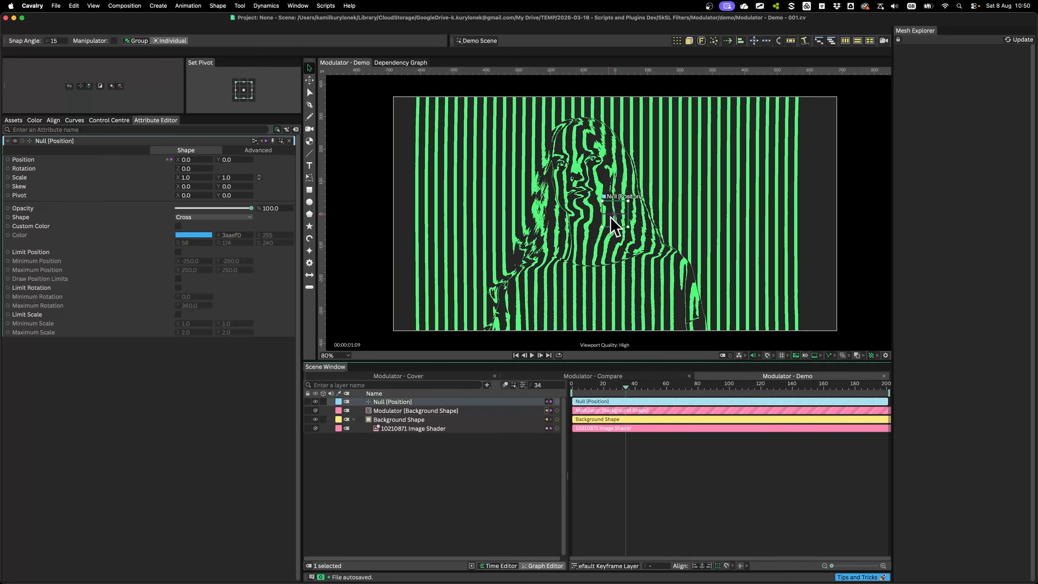
drag(616, 218, 494, 159)
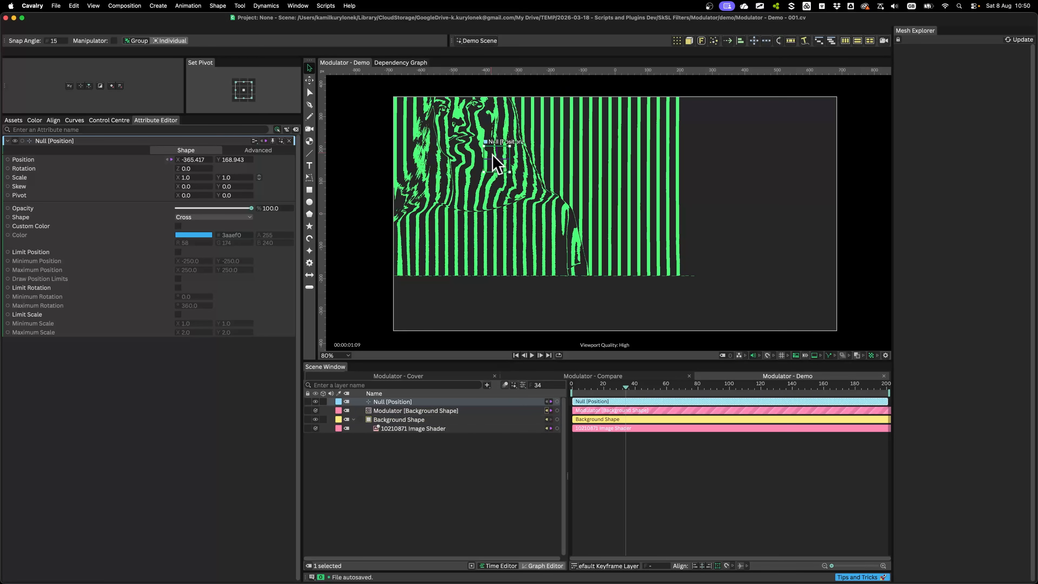
drag(494, 157, 587, 197)
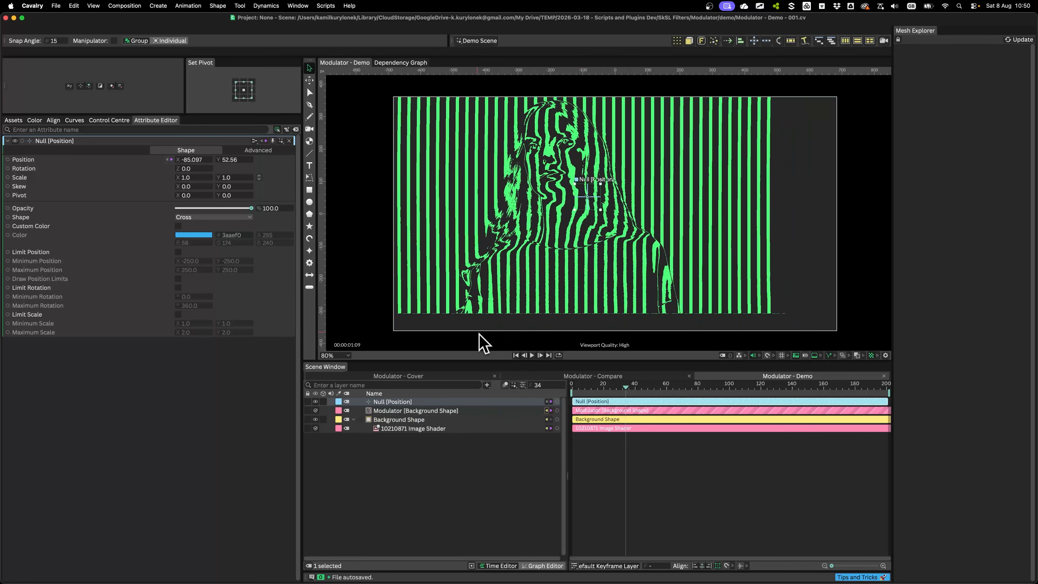
key(BackSpace)
click(411, 403)
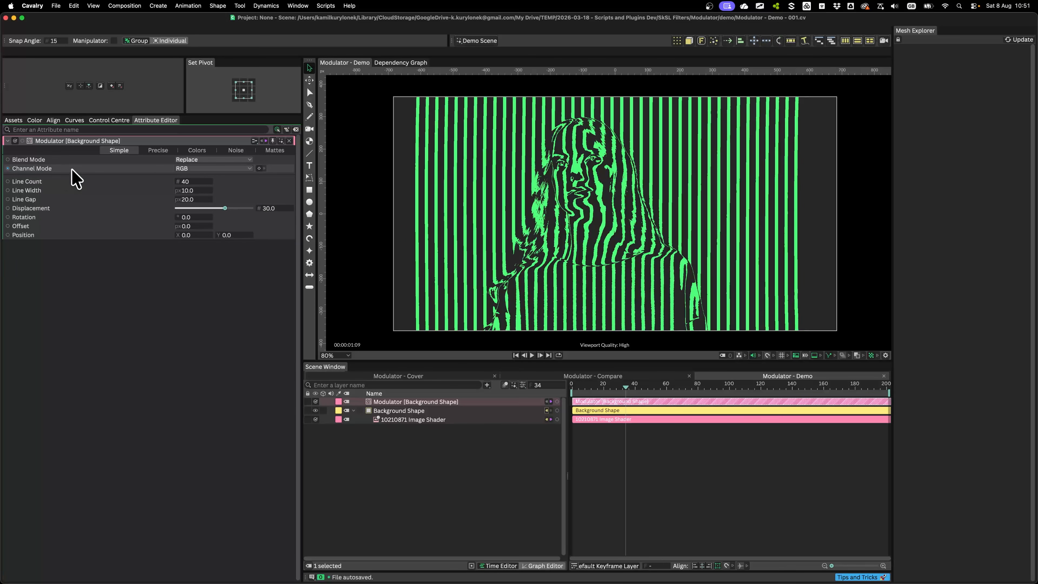
click(240, 168)
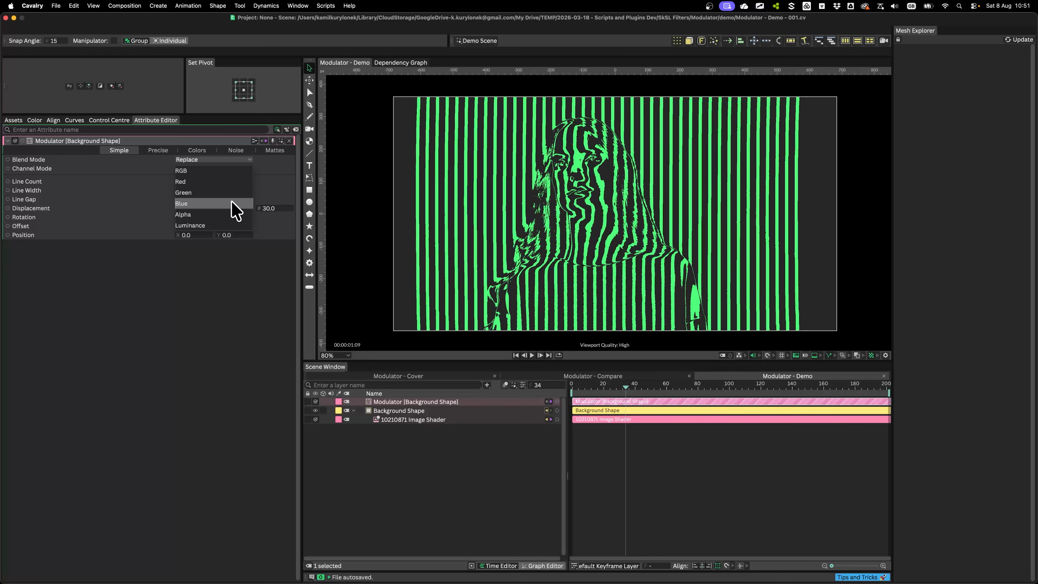
click(222, 171)
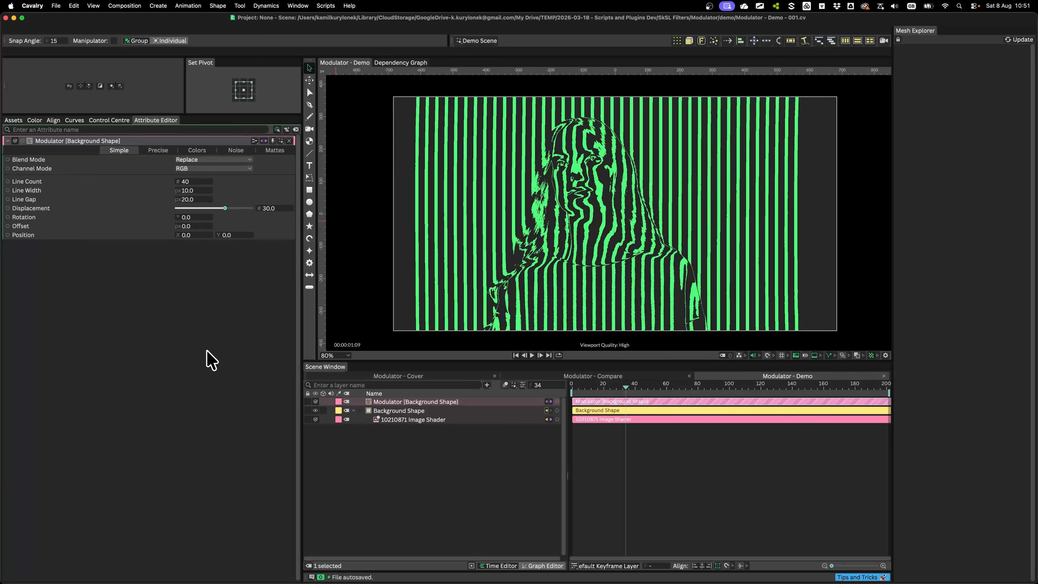
drag(585, 384, 609, 395)
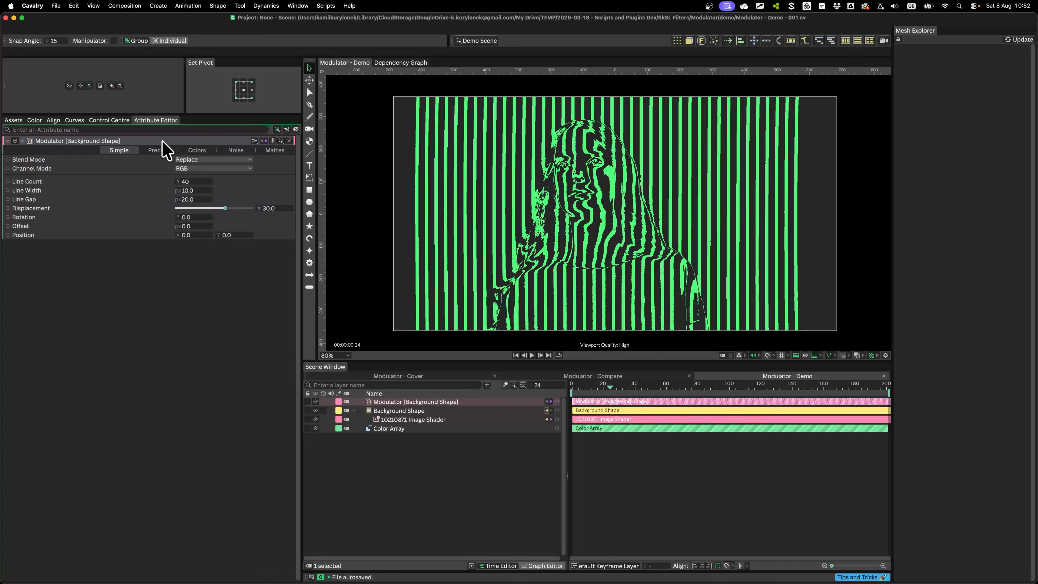
- Change the Modulator's line color to pink, ff6cb4
click(204, 151)
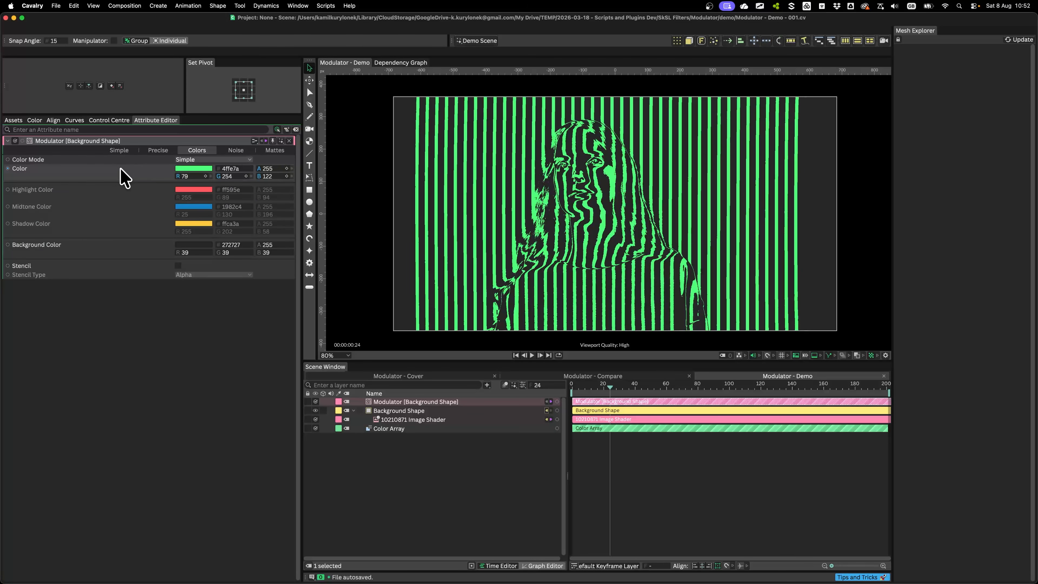
click(187, 168)
drag(209, 96, 233, 93)
drag(203, 116, 215, 110)
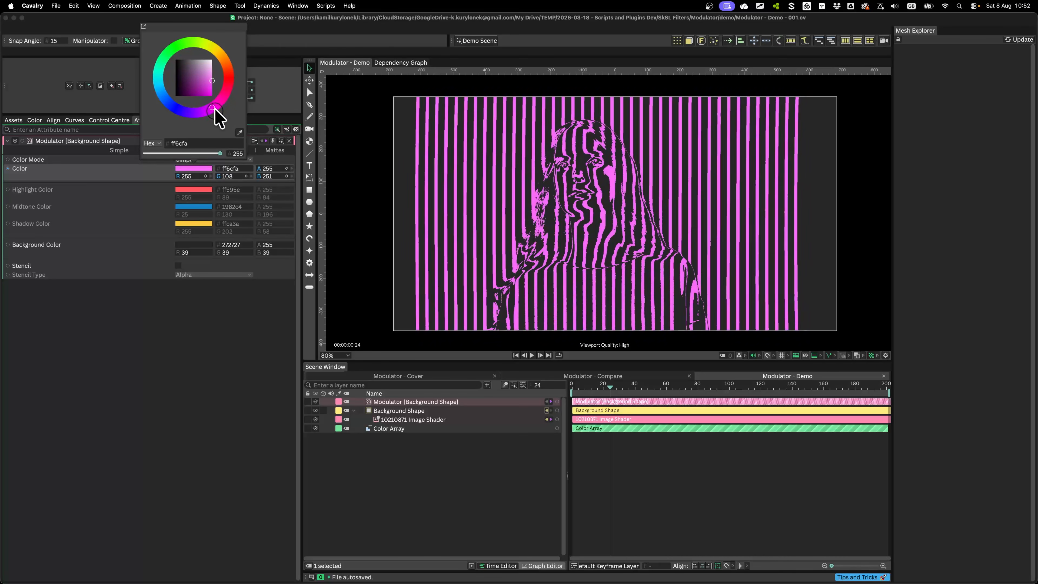
click(144, 355)
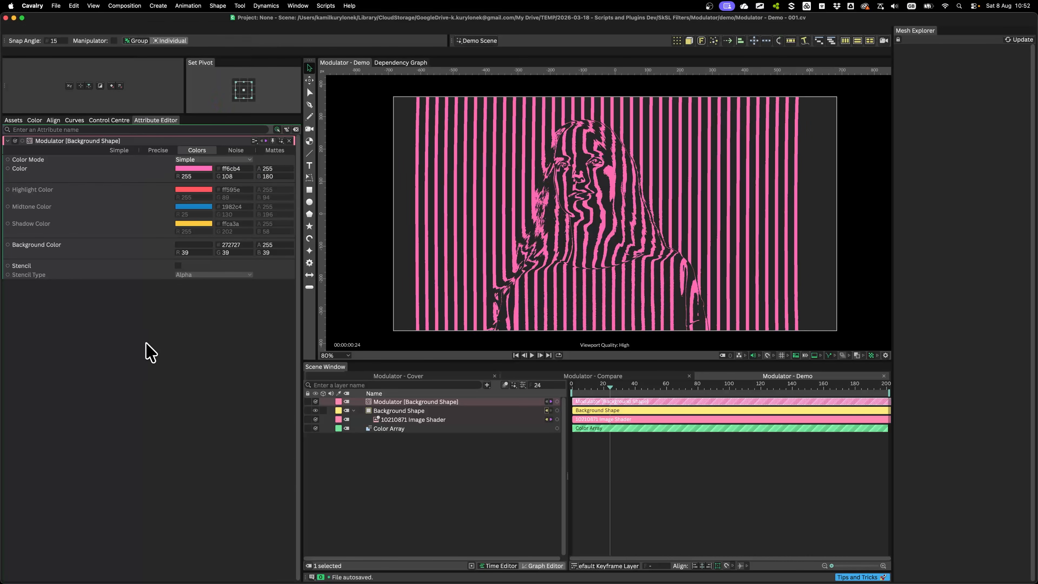
- Try white (ffffff) and red (ff3b3b) as the Modulator's background color
click(200, 246)
drag(201, 153, 212, 136)
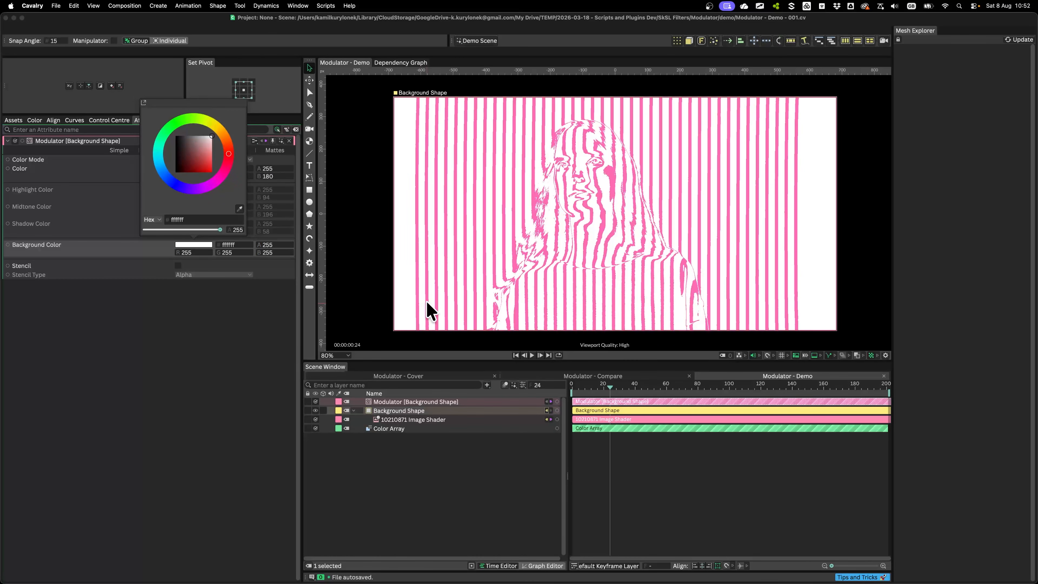
click(180, 355)
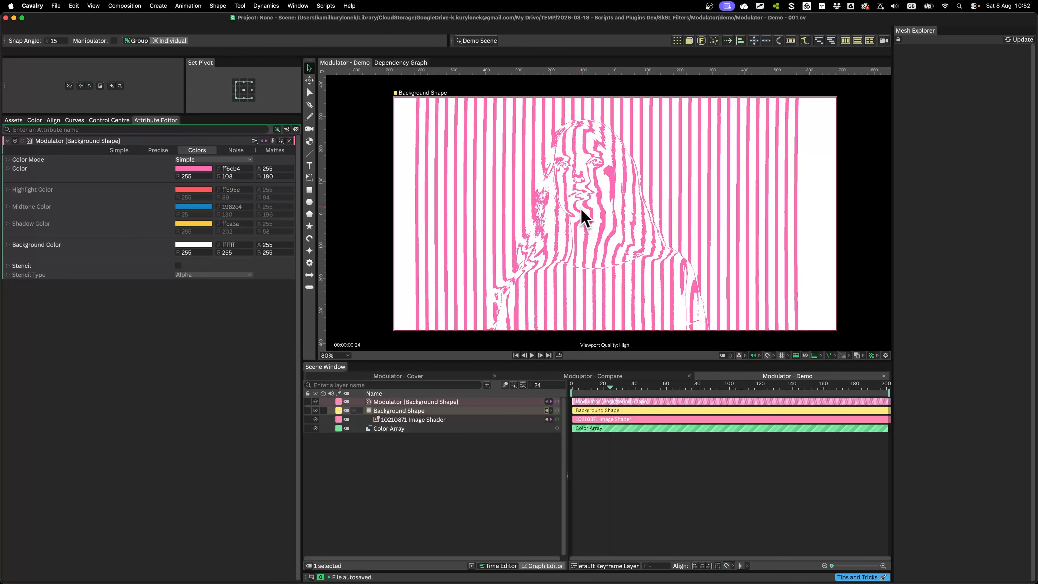
click(203, 246)
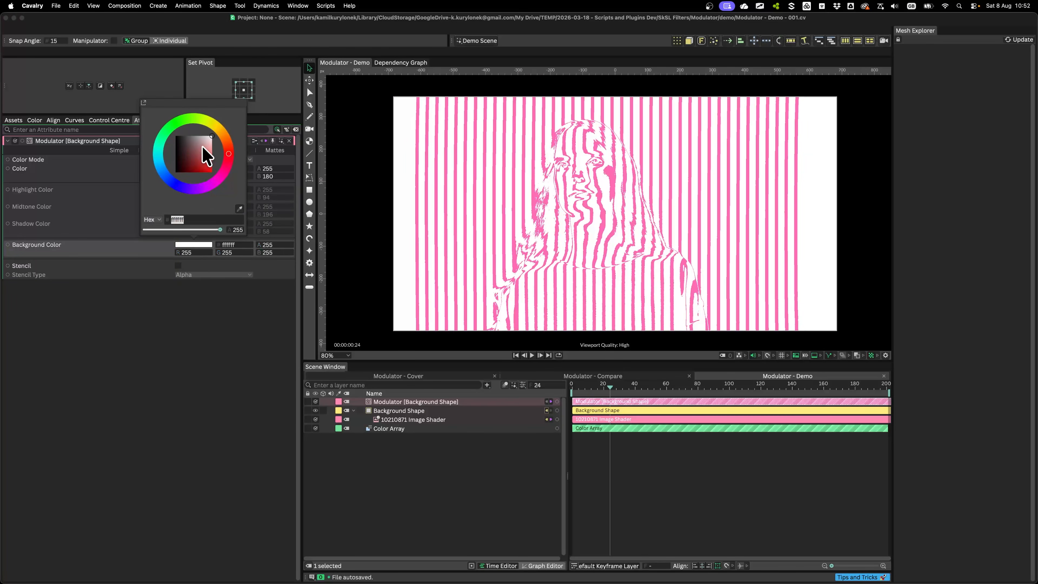
click(207, 139)
drag(207, 139, 222, 161)
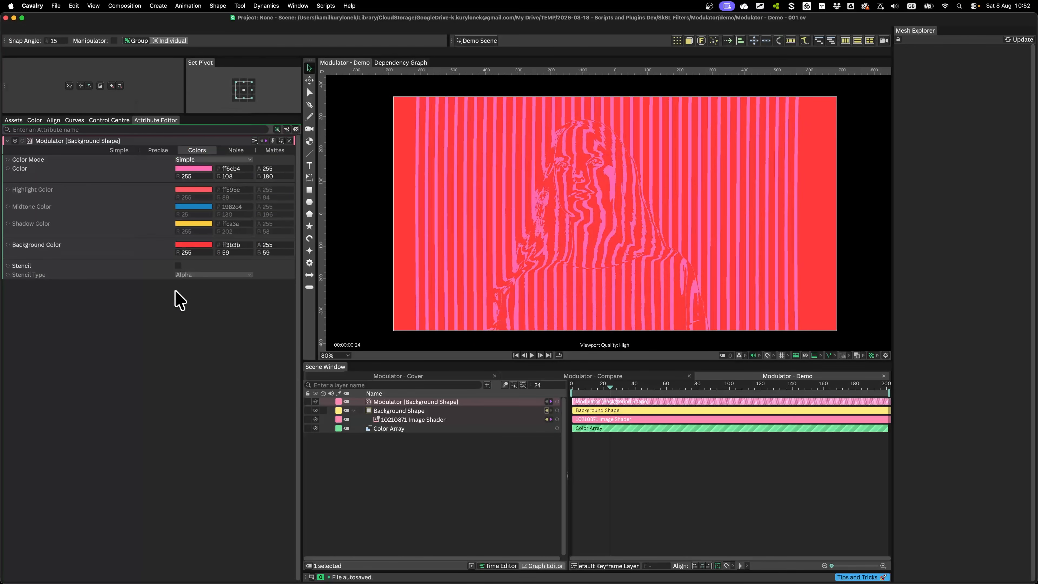
- Set the Modulator's background color to near-black 141414 and turn on its stencil option
click(185, 246)
drag(192, 170, 180, 133)
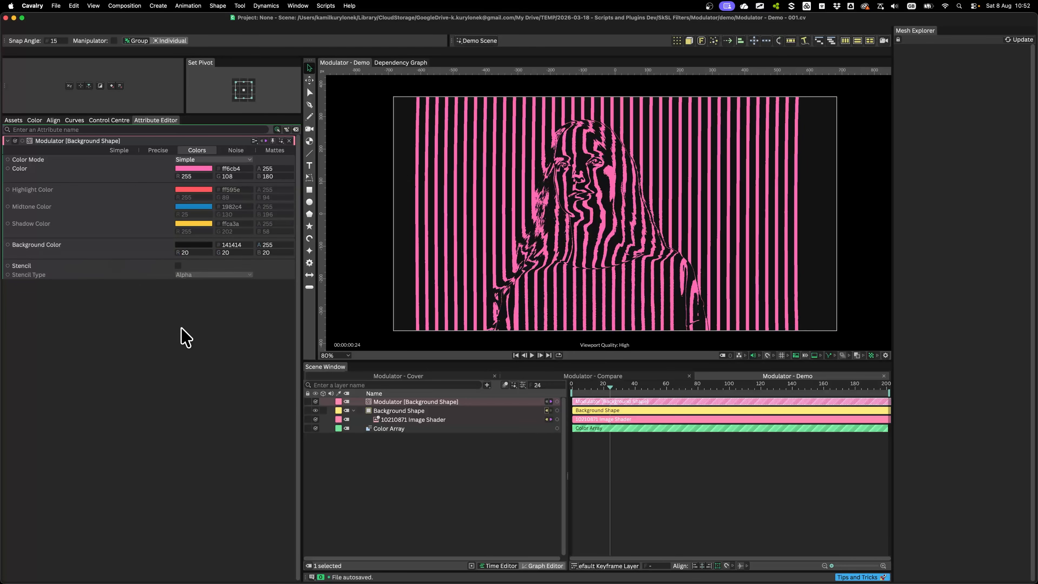
click(178, 266)
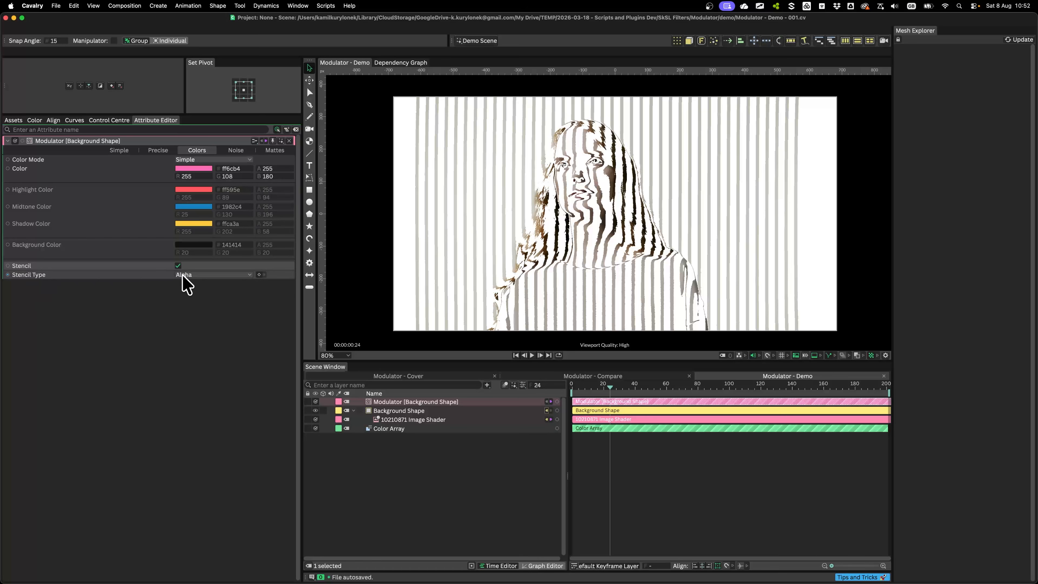
- Add a second Background Shape to the Modulator - Demo composition
scroll(628, 150, up, 5)
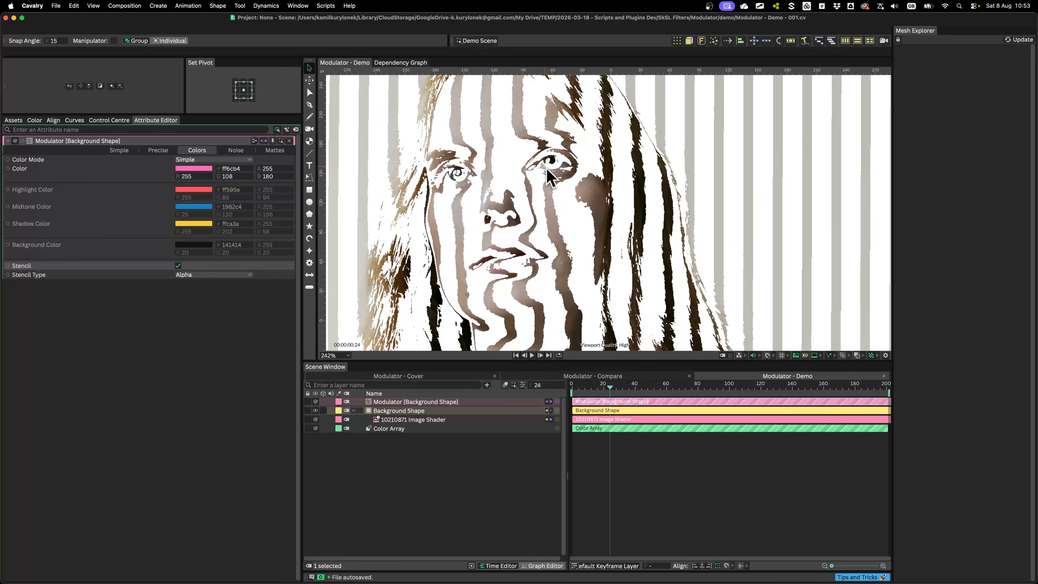
scroll(563, 240, down, 4)
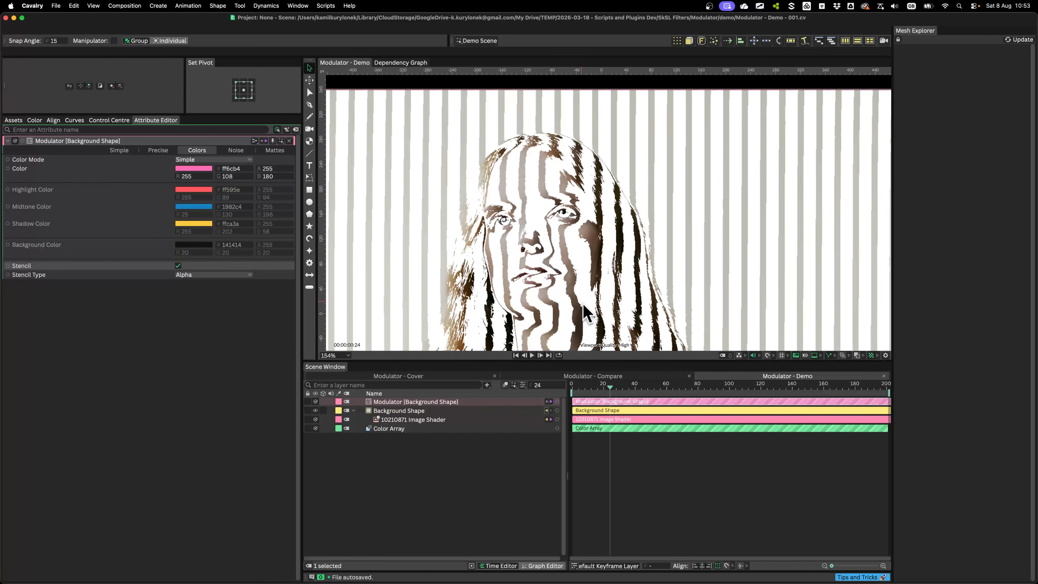
click(489, 487)
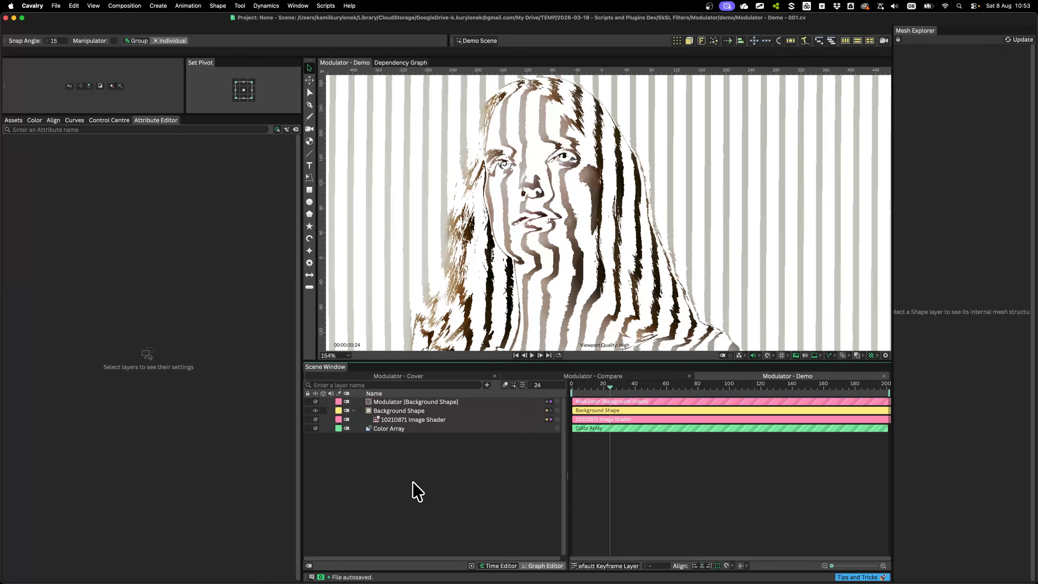
text(back)
key(Down)
key(Return)
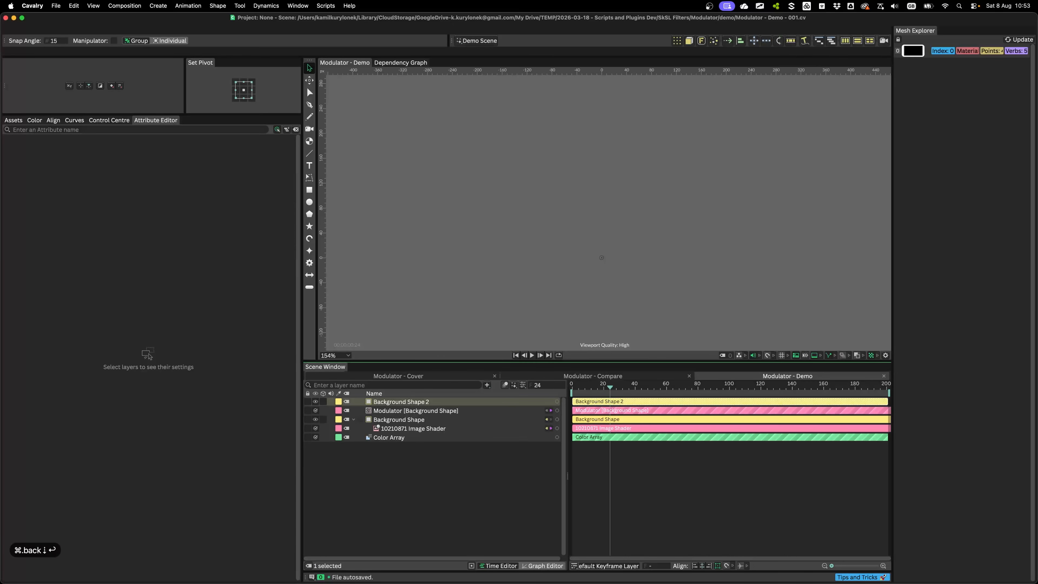
- Color the new background shape blue, 1a26ee, and move it beneath all other layers
click(173, 150)
click(182, 169)
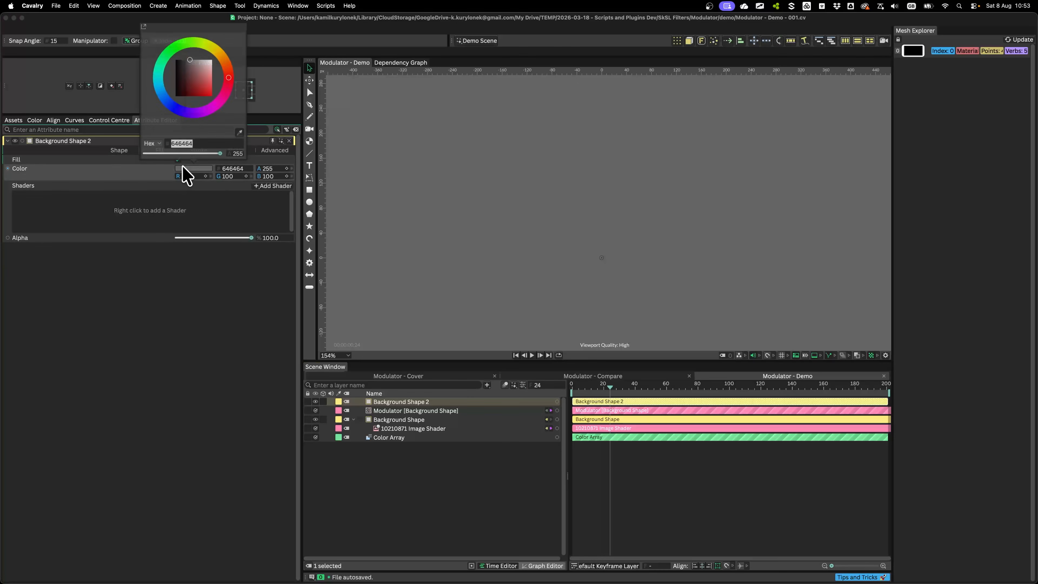
click(209, 91)
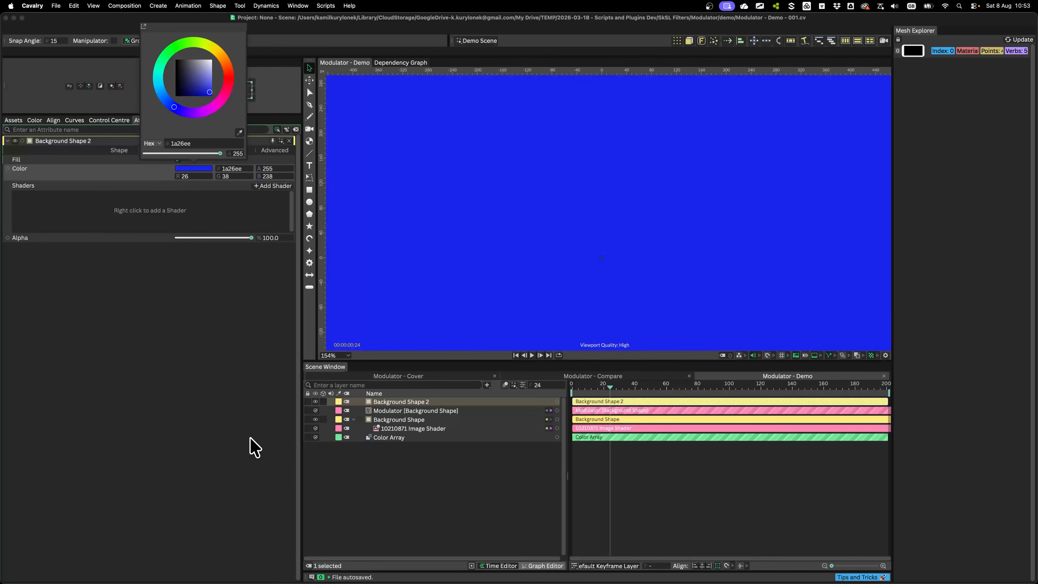
key(Escape)
scroll(442, 222, down, 5)
drag(398, 401, 404, 444)
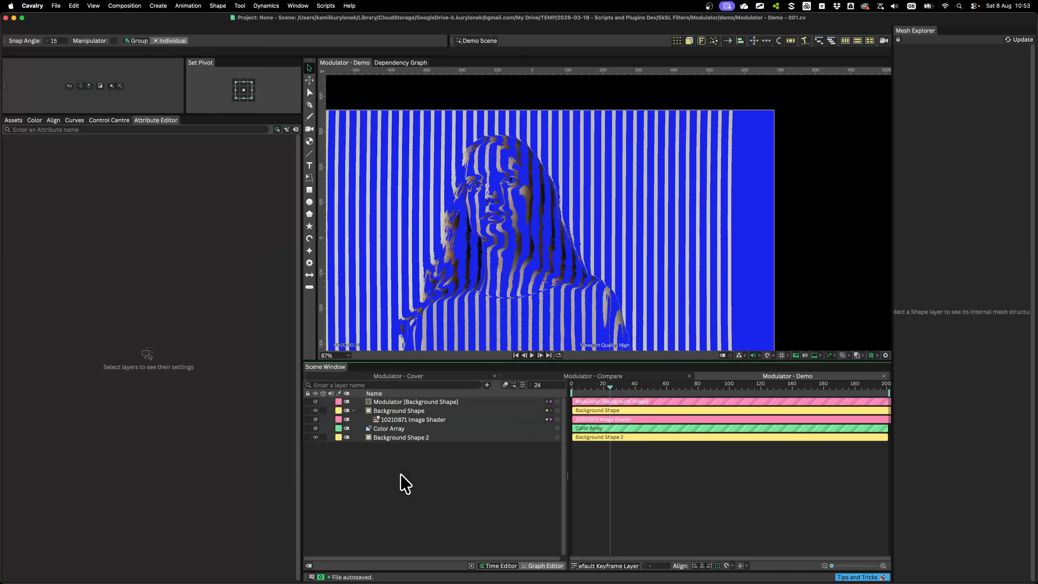
- Shift the blue background shape to X position 498 to compare the stencil's transparency, and return it to 0
click(369, 438)
drag(398, 181, 549, 176)
drag(191, 159, 393, 171)
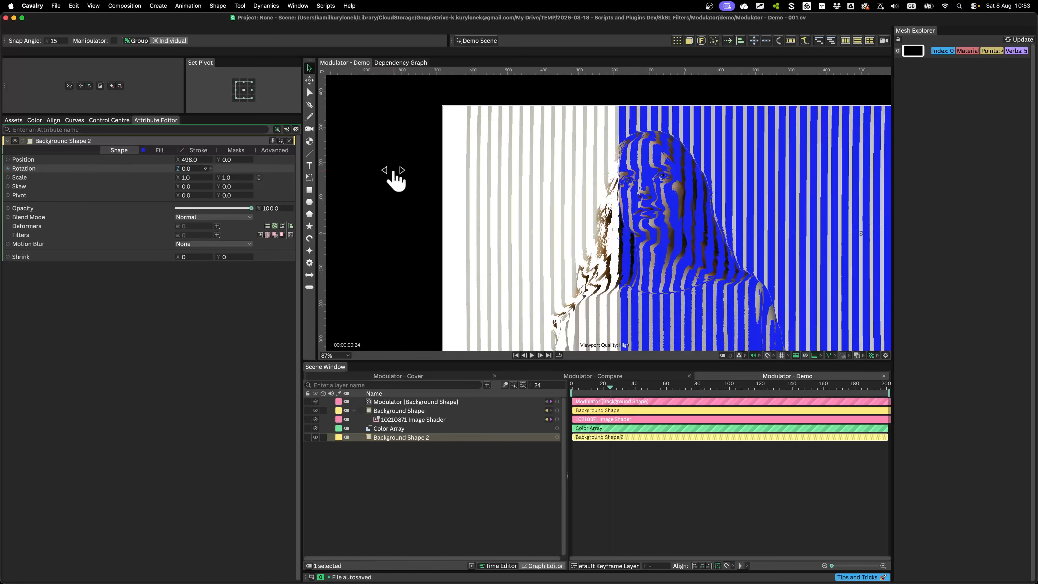
scroll(662, 282, up, 6)
scroll(552, 207, up, 2)
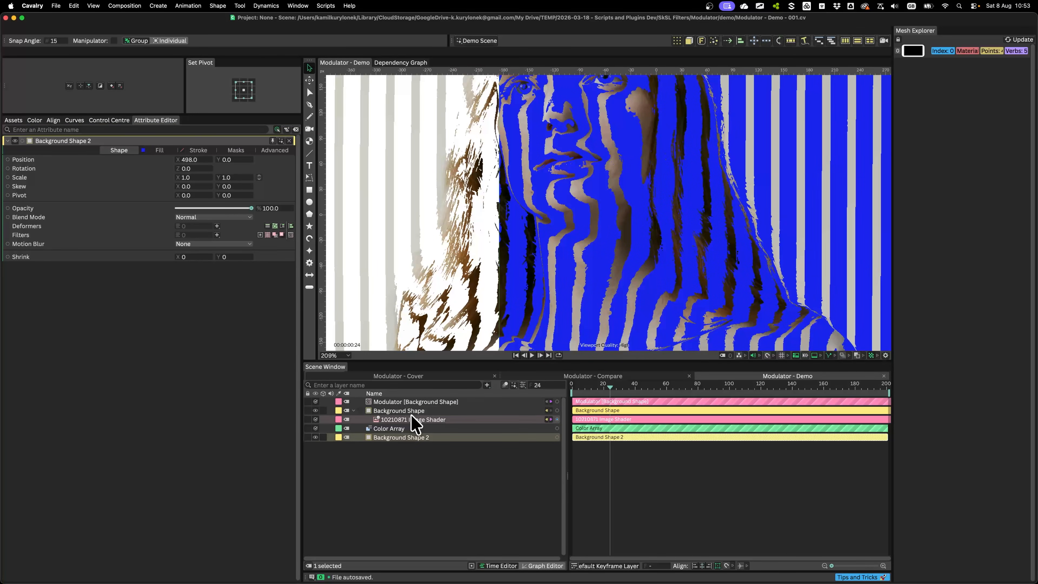
scroll(543, 232, down, 4)
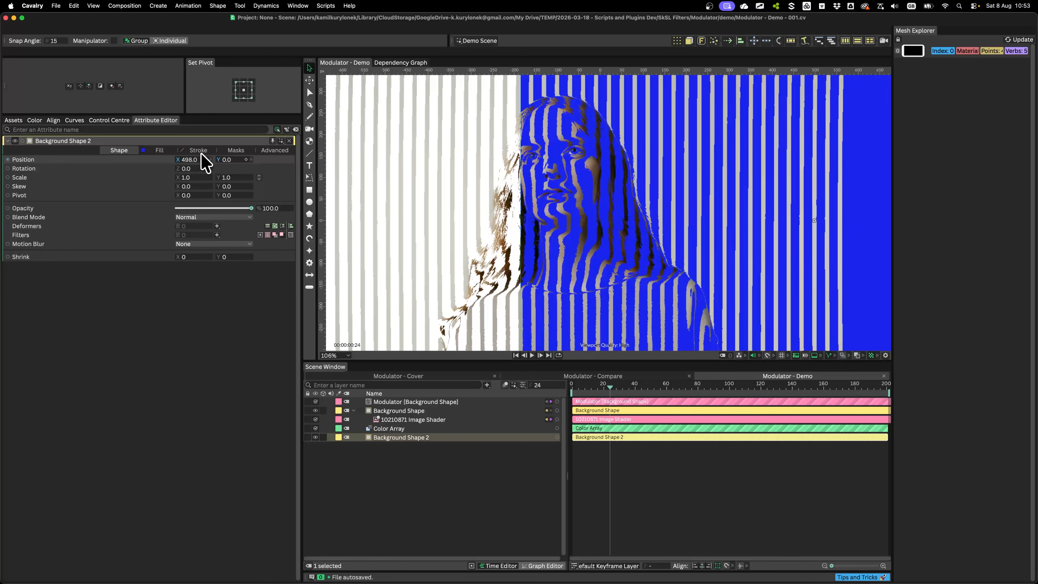
text(0)
key(Return)
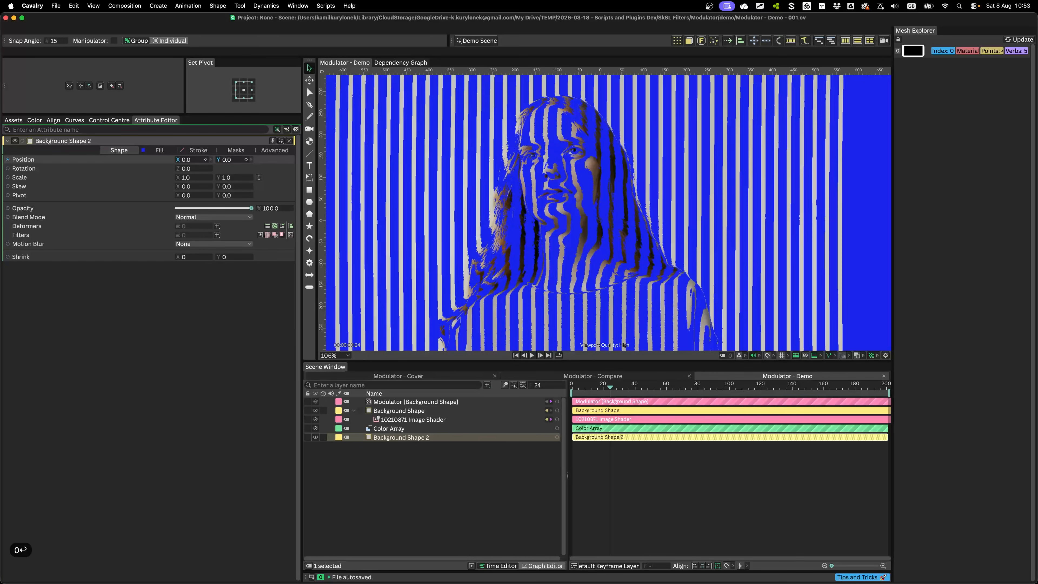
- Try Alpha Inverted as the Modulator's stencil type
click(406, 402)
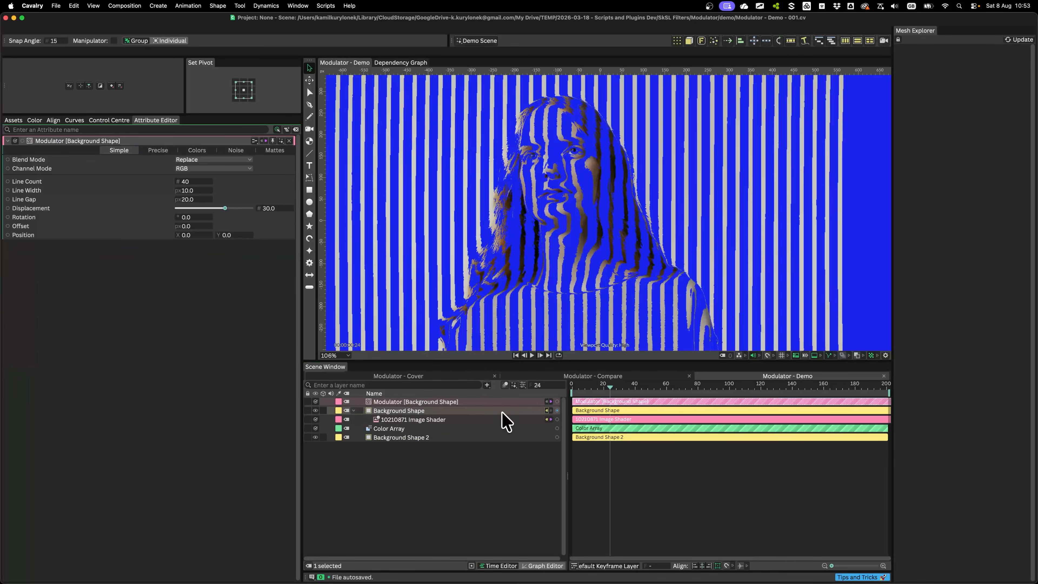
click(200, 151)
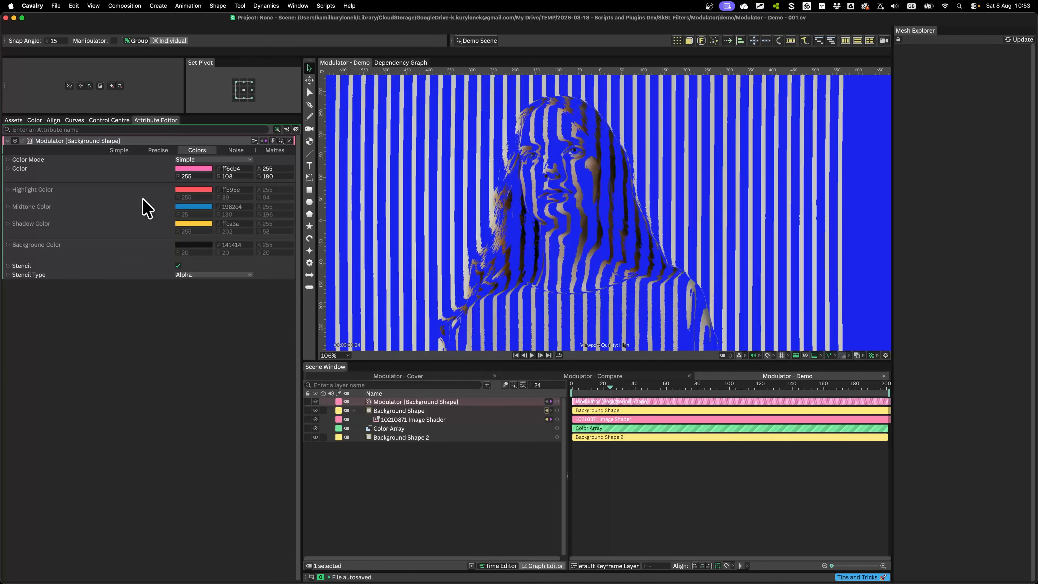
click(226, 274)
click(229, 288)
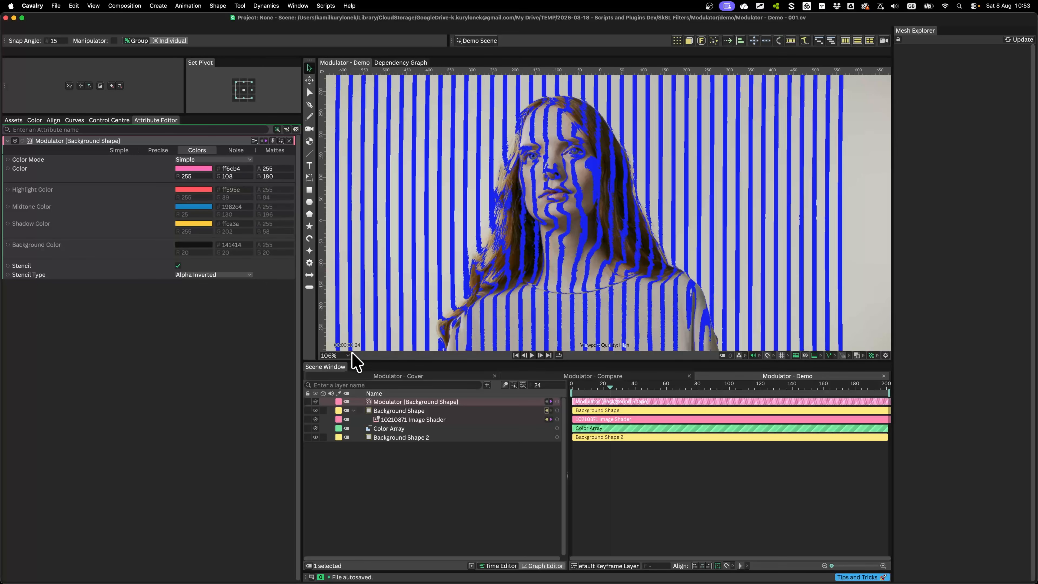
- Set the Modulator's stencil type to Lines and its line color to cyan, 6cfffc
click(202, 274)
click(197, 286)
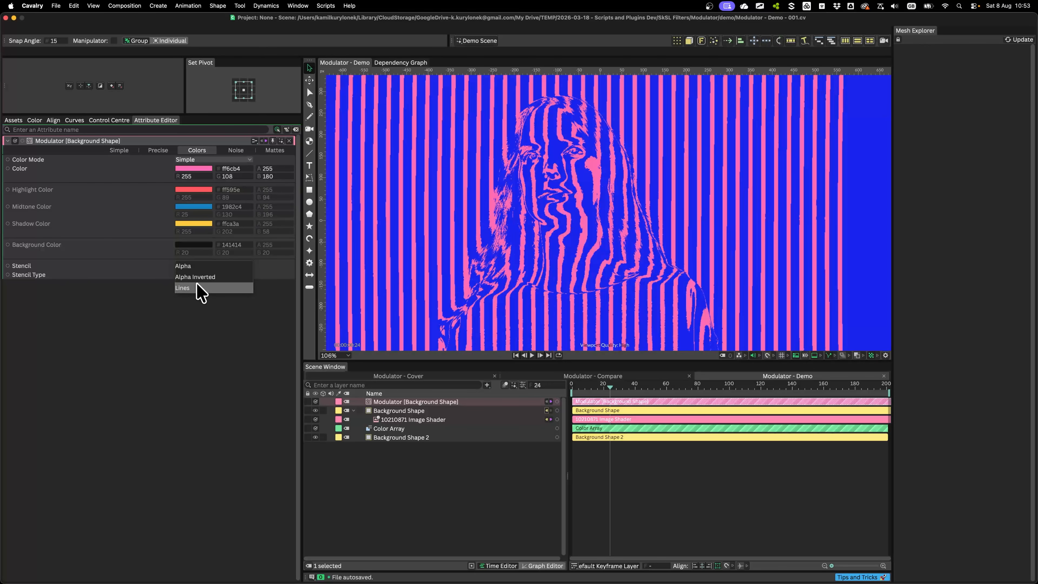
click(201, 169)
click(160, 71)
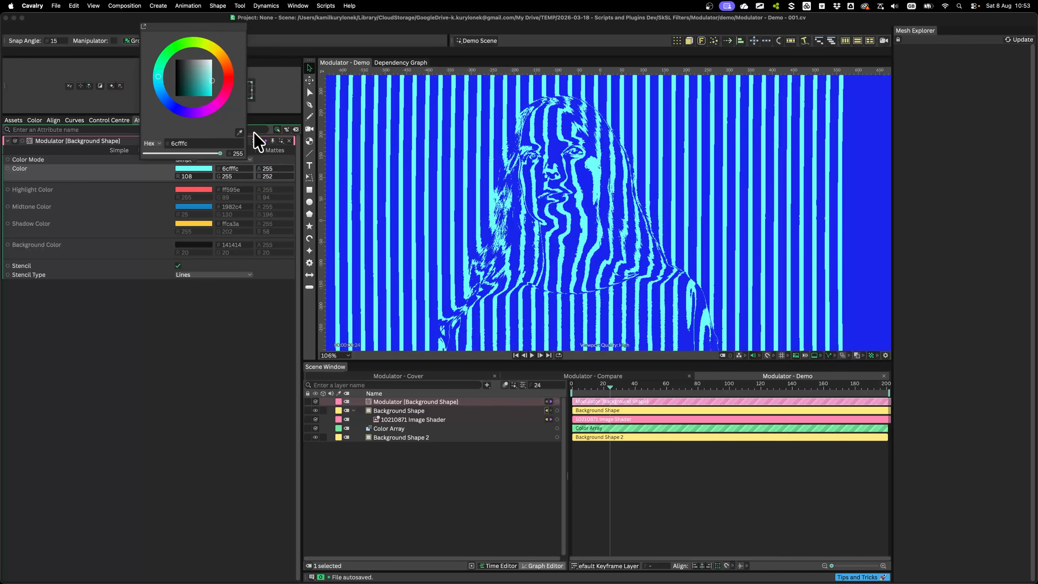
- Add a Gradient Shader to the fill of the blue background shape
click(408, 438)
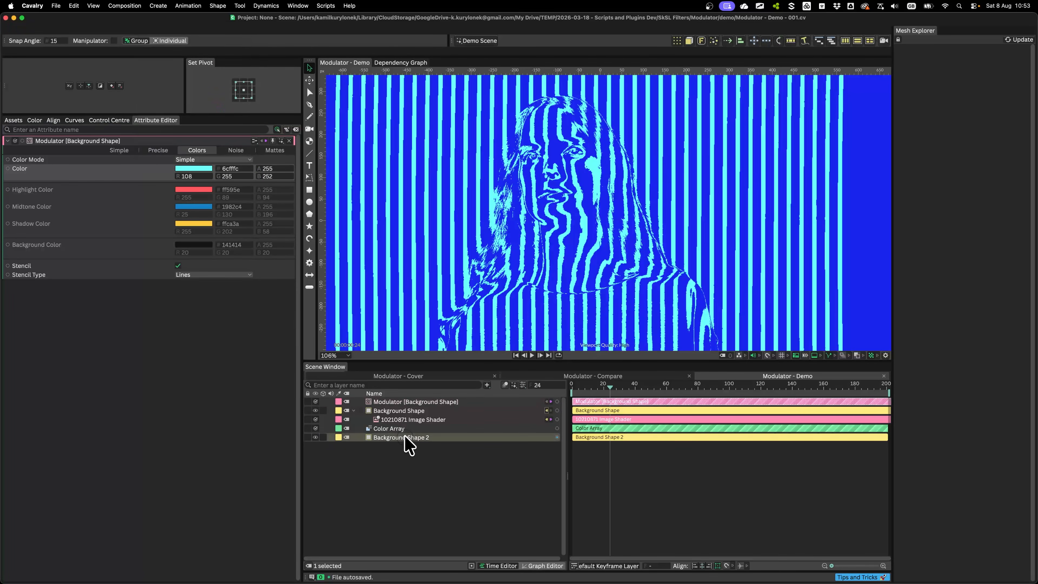
click(158, 150)
right_click(213, 220)
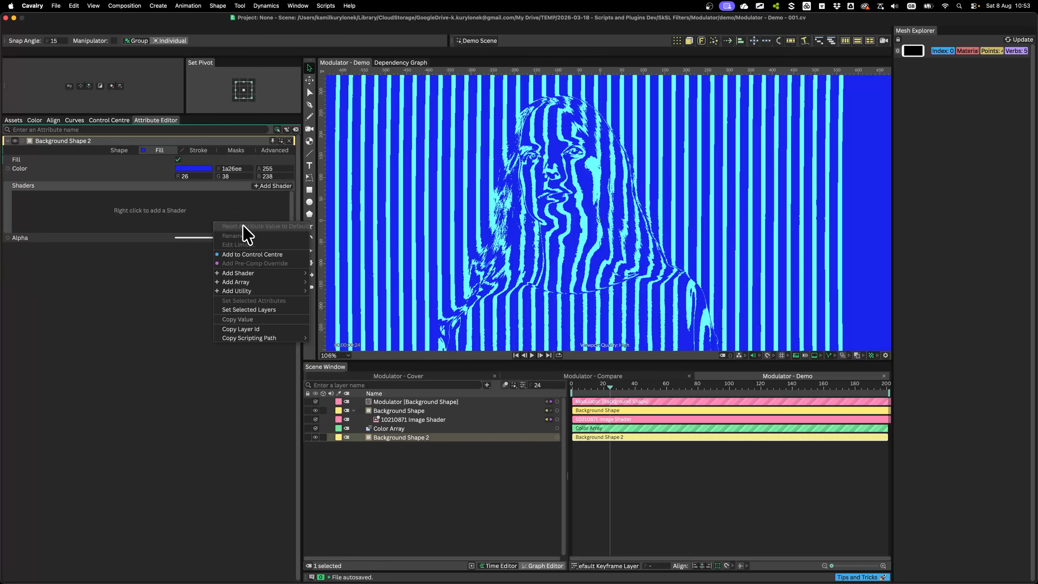
mouse_move(263, 273)
click(350, 310)
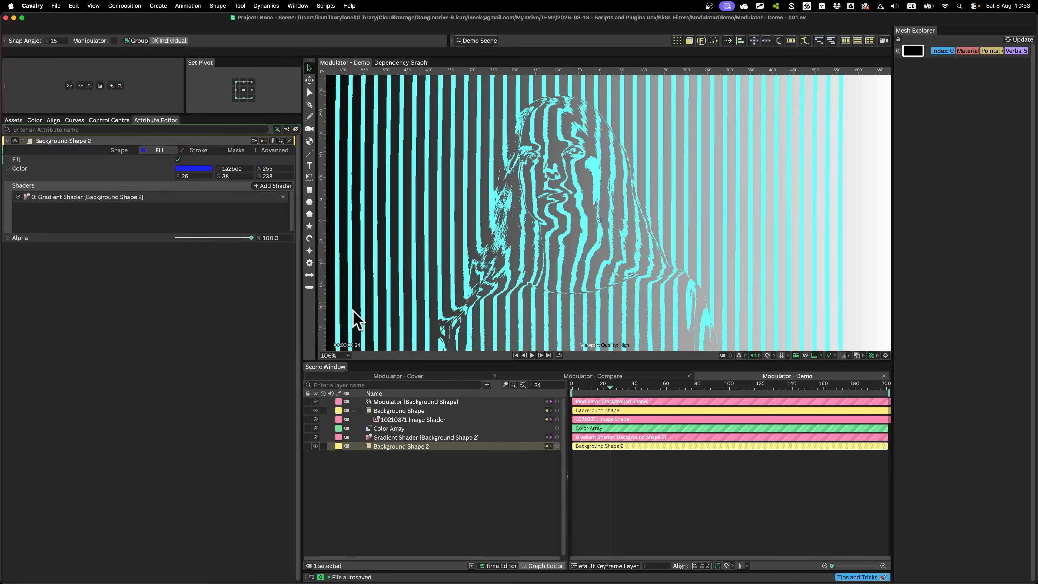
scroll(497, 215, down, 4)
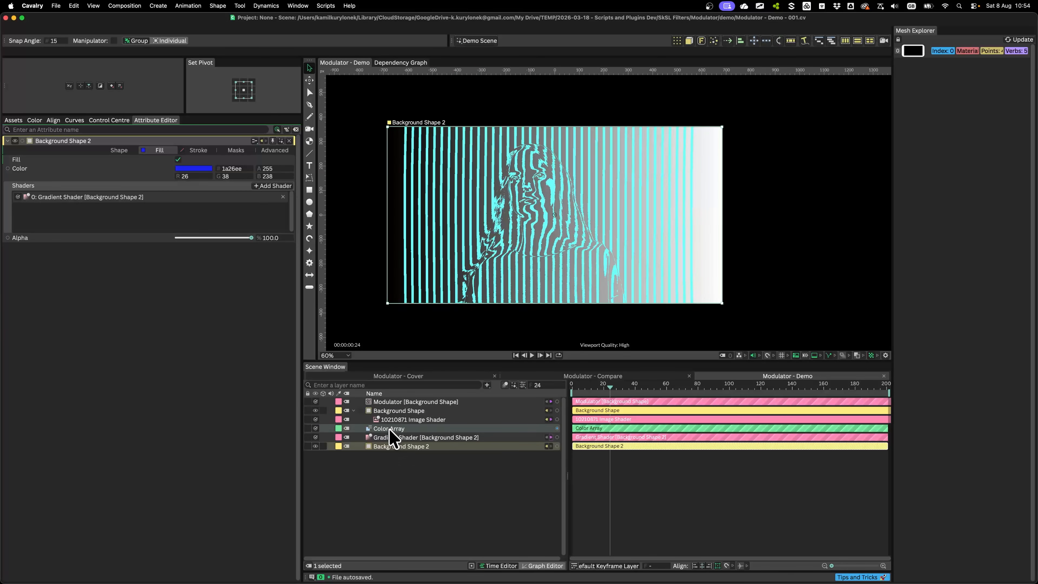
- Turn off the Modulator's stencil option and delete the second background shape
click(393, 402)
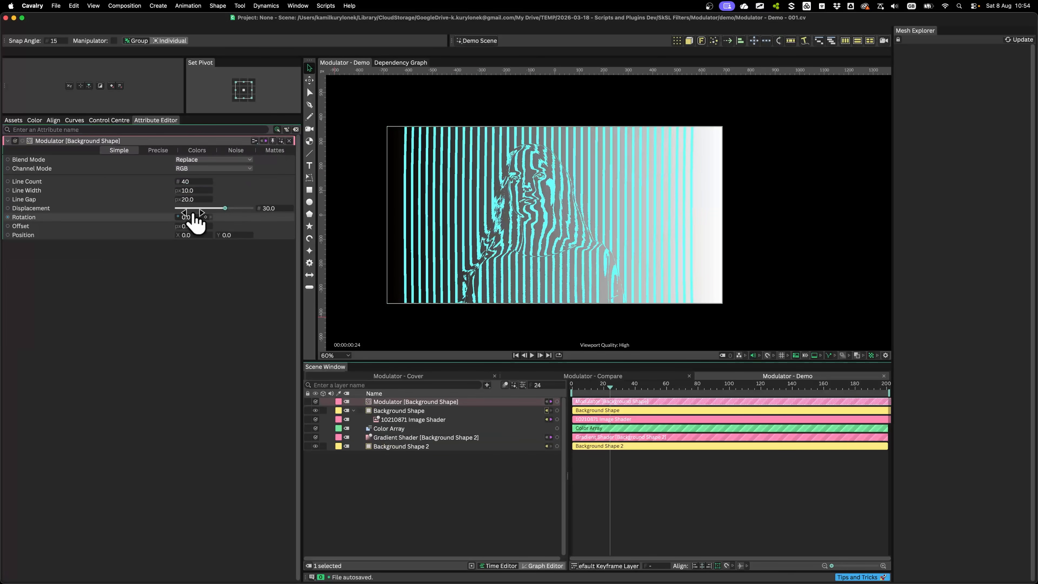
click(196, 150)
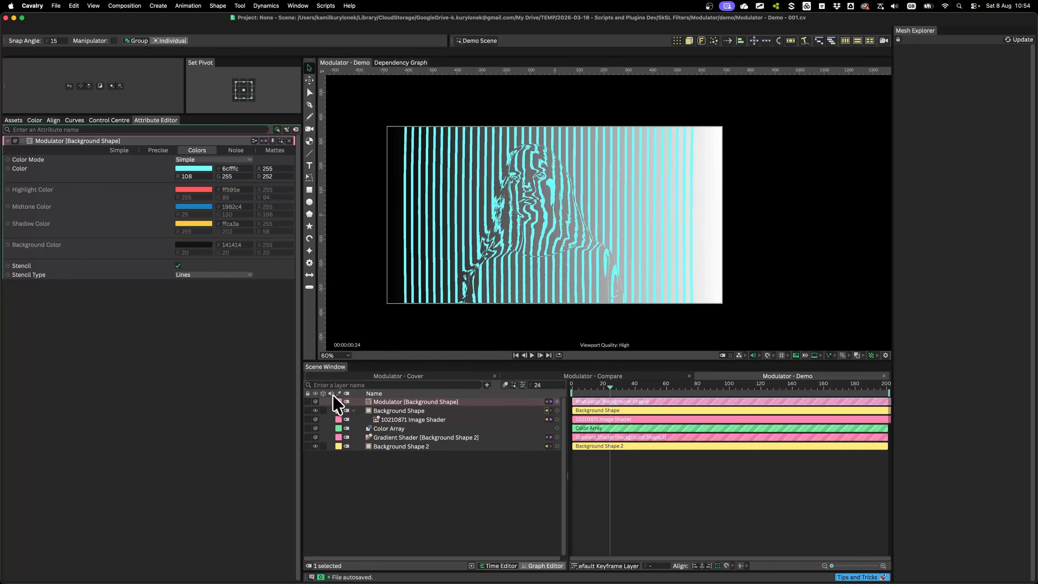
click(178, 266)
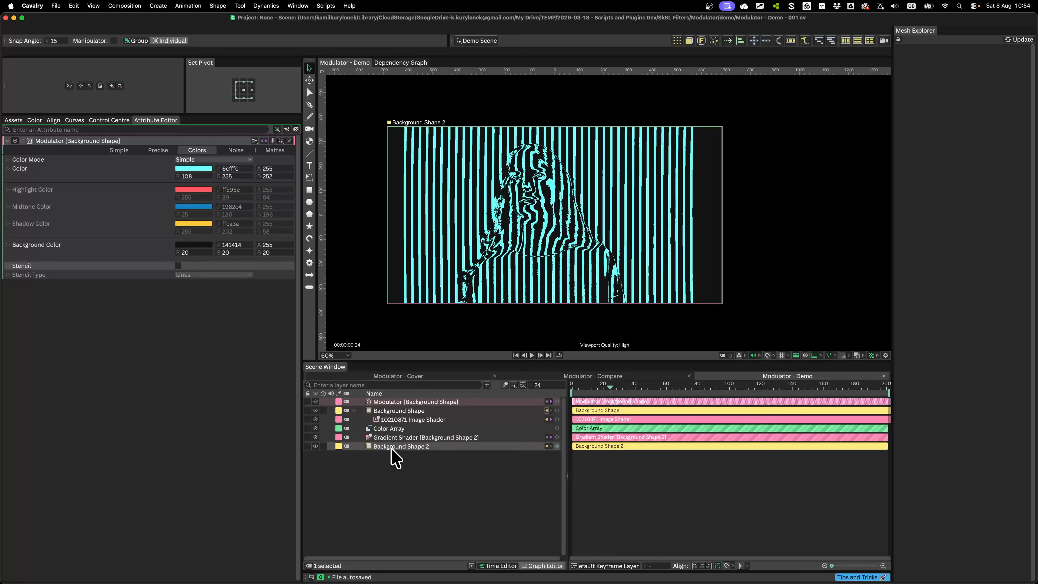
click(404, 446)
key(Delete)
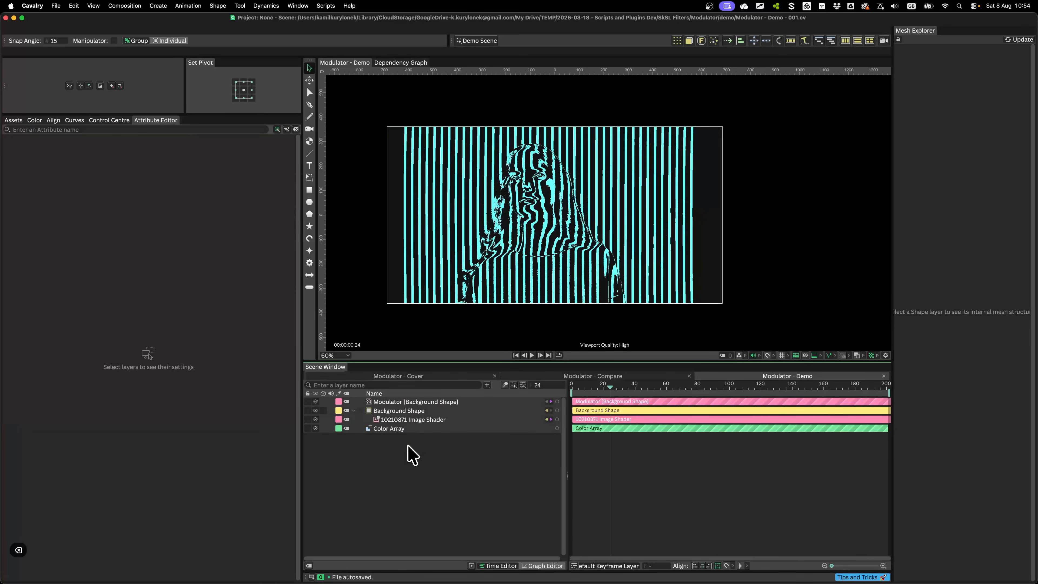
- Keep the Modulator's settings pinned and set its color mode to Precise
click(411, 402)
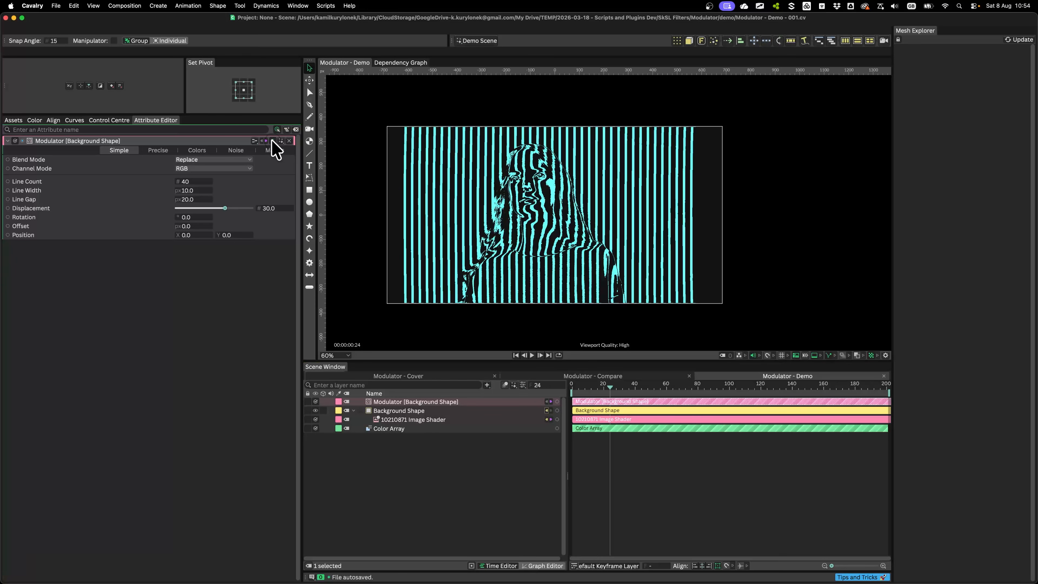
click(198, 150)
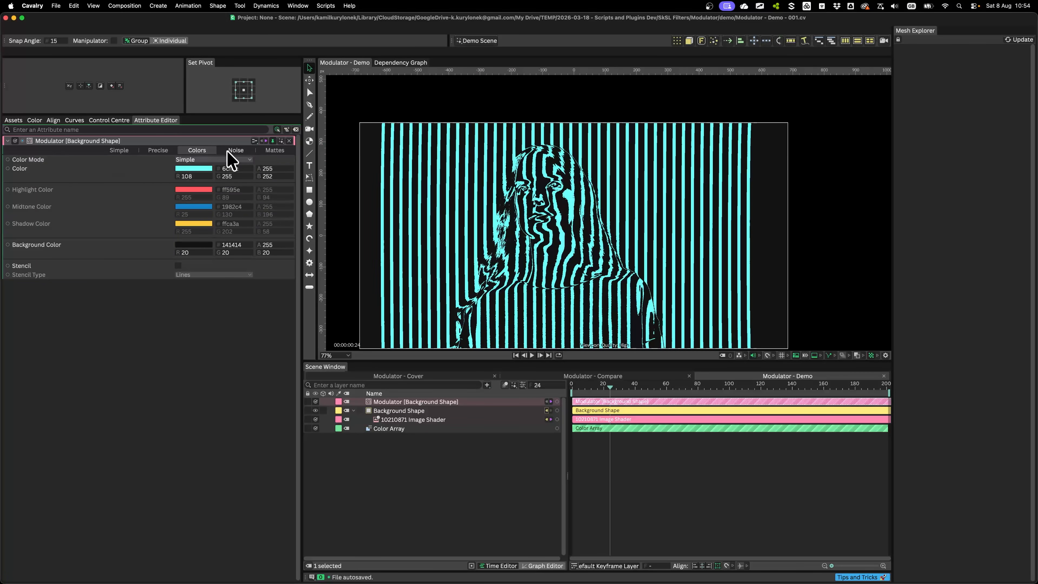
click(220, 160)
click(217, 168)
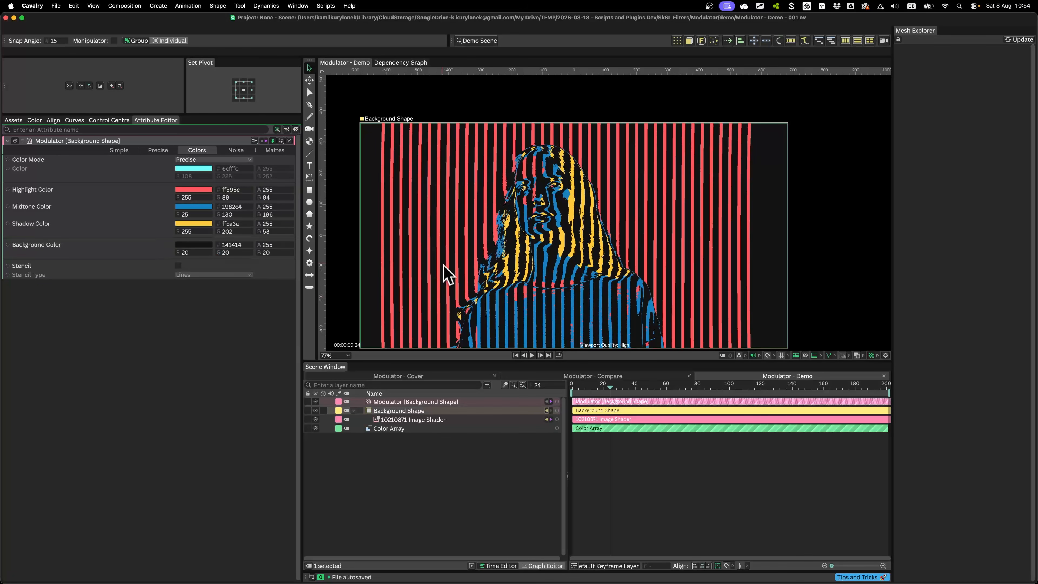
- Assign Color Array swatches to the Modulator: Golden Rod for highlights, Royal Blue for shadows and Indian Red for midtones
click(424, 428)
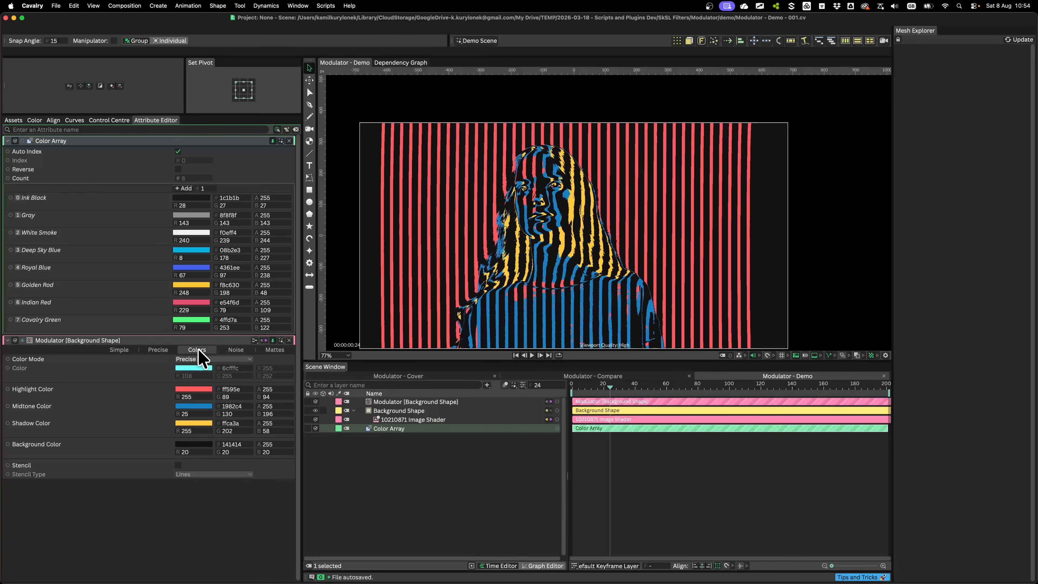
drag(191, 291, 194, 390)
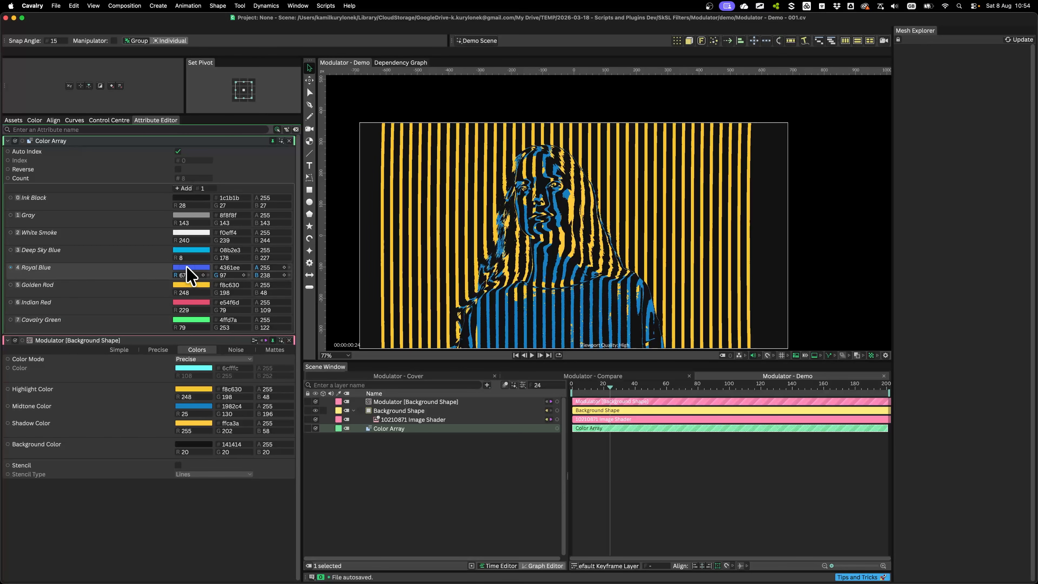
drag(182, 425, 188, 424)
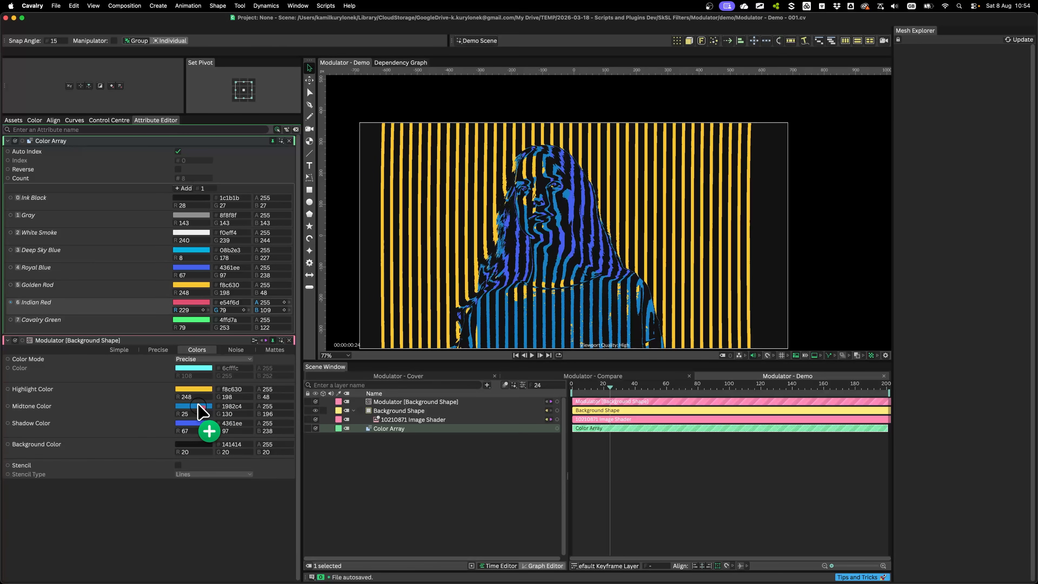
drag(198, 404, 199, 406)
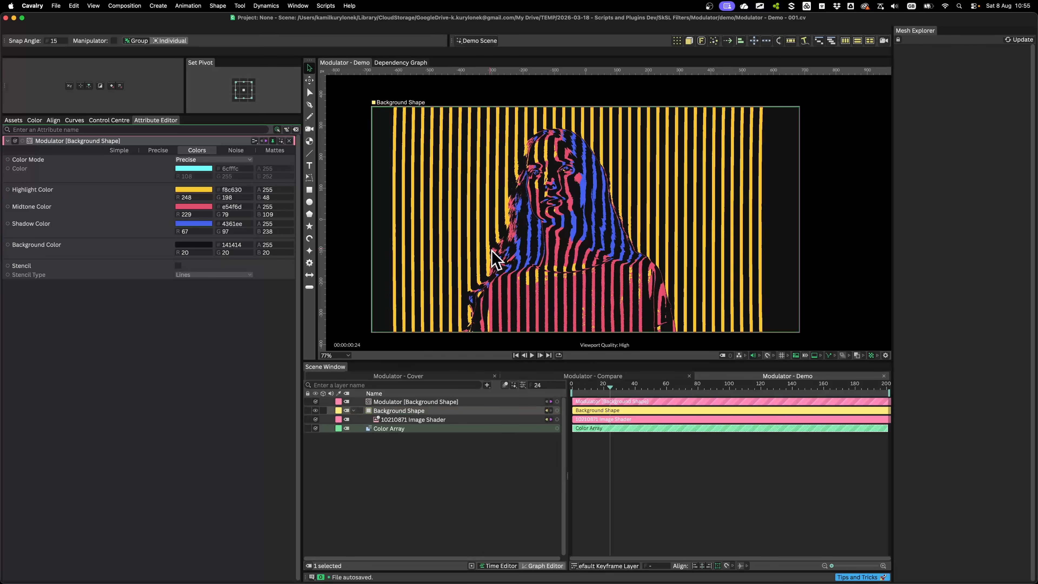
- Compare the portrait with the Modulator hidden and shown, and preview its channel modes, keeping RGB
click(315, 402)
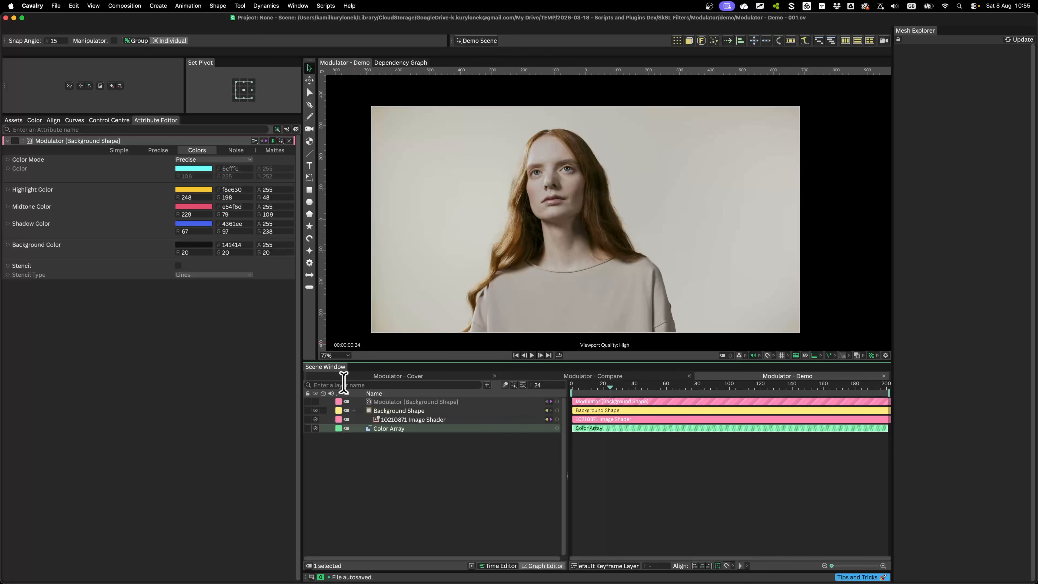
click(316, 402)
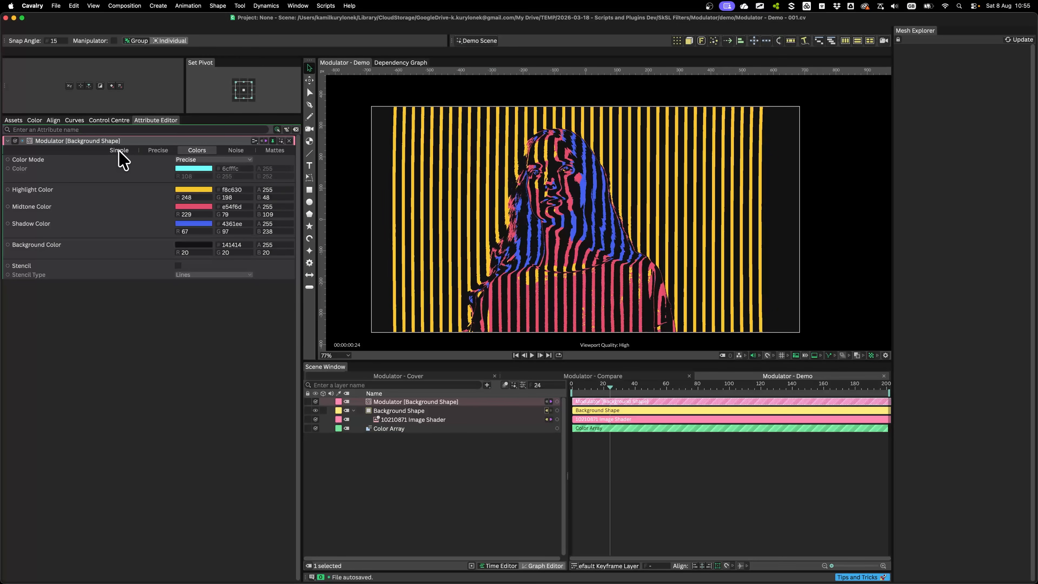
click(127, 151)
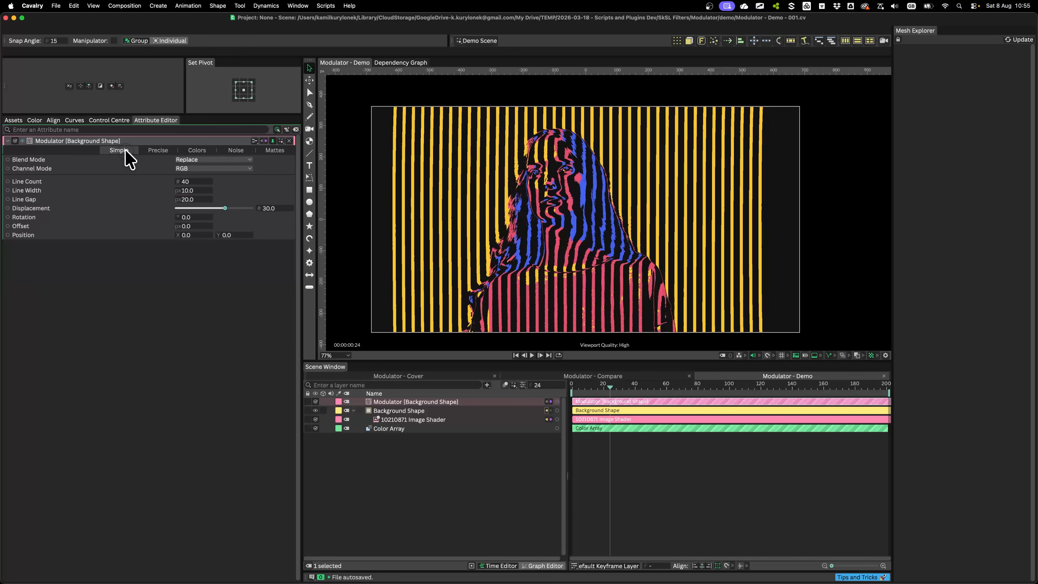
click(220, 169)
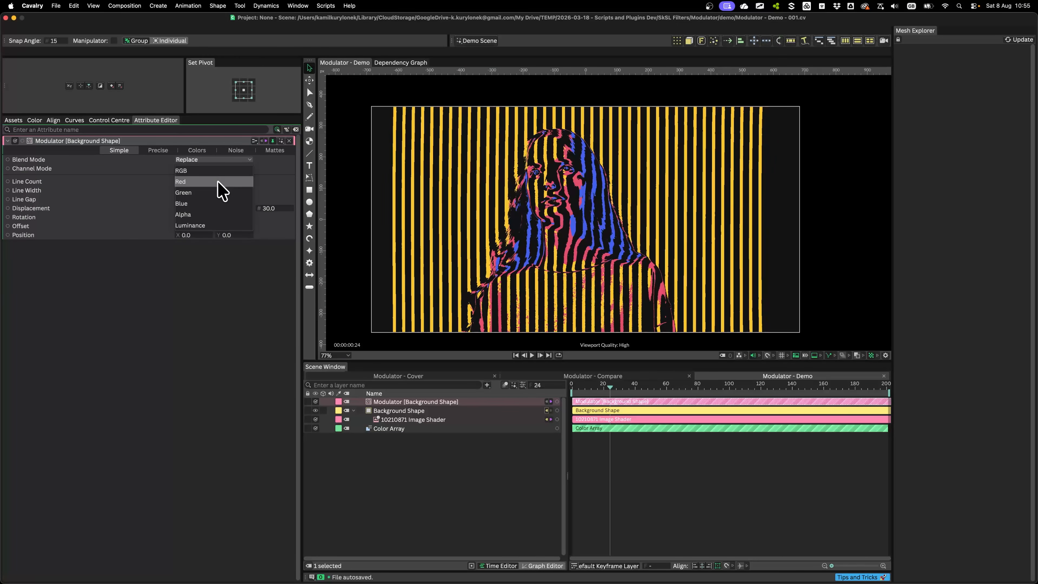
click(207, 171)
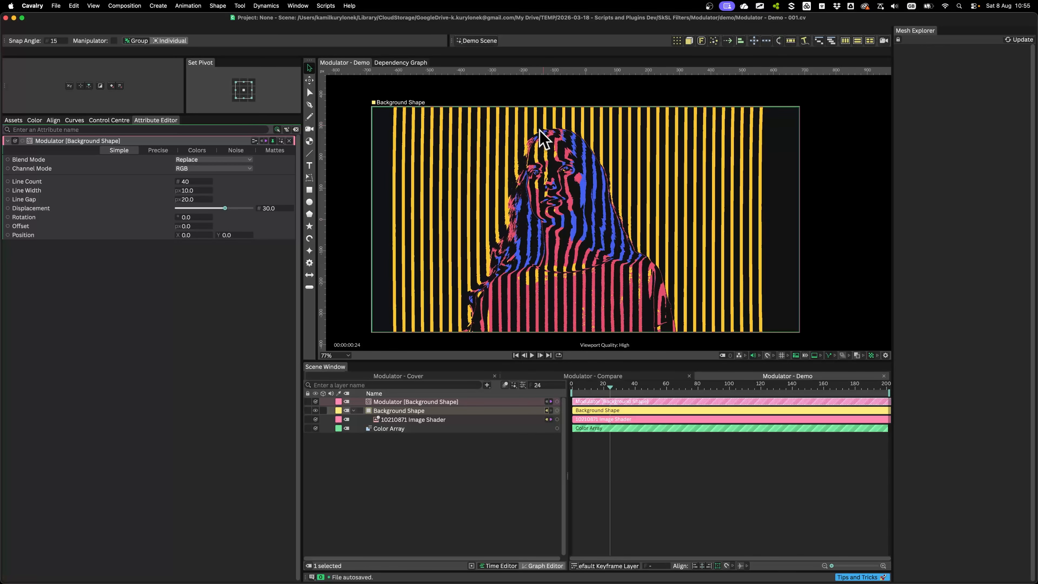
- Enable the Modulator's Precise mode and check how it affects the Simple controls and the image
click(199, 150)
click(157, 152)
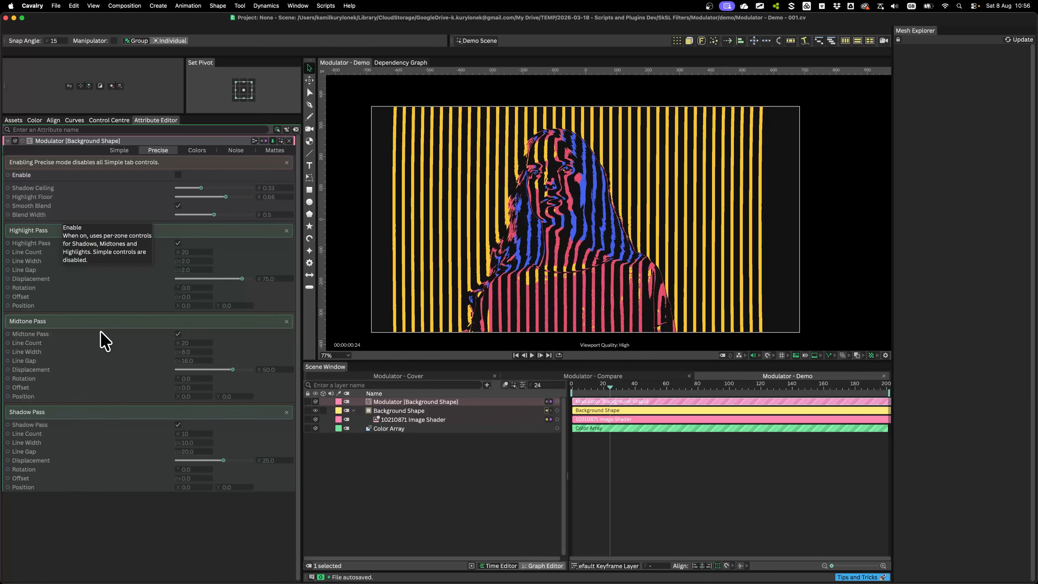
click(178, 175)
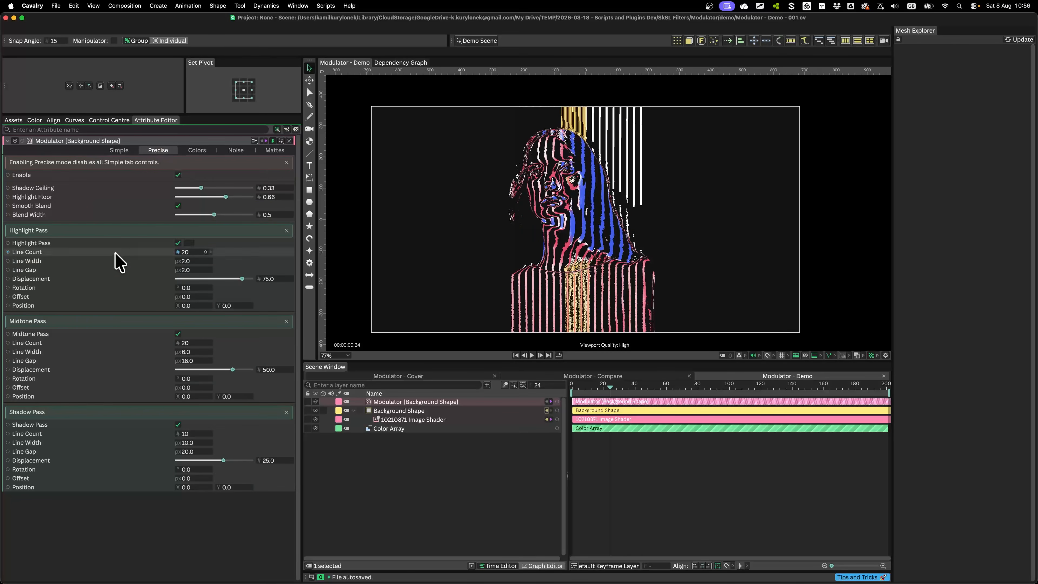
click(118, 151)
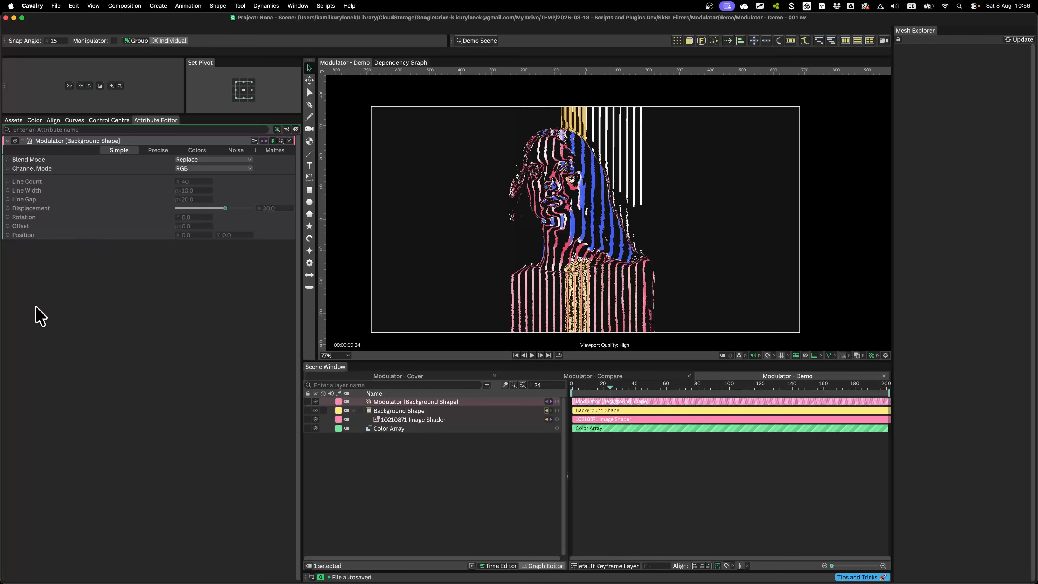
click(158, 151)
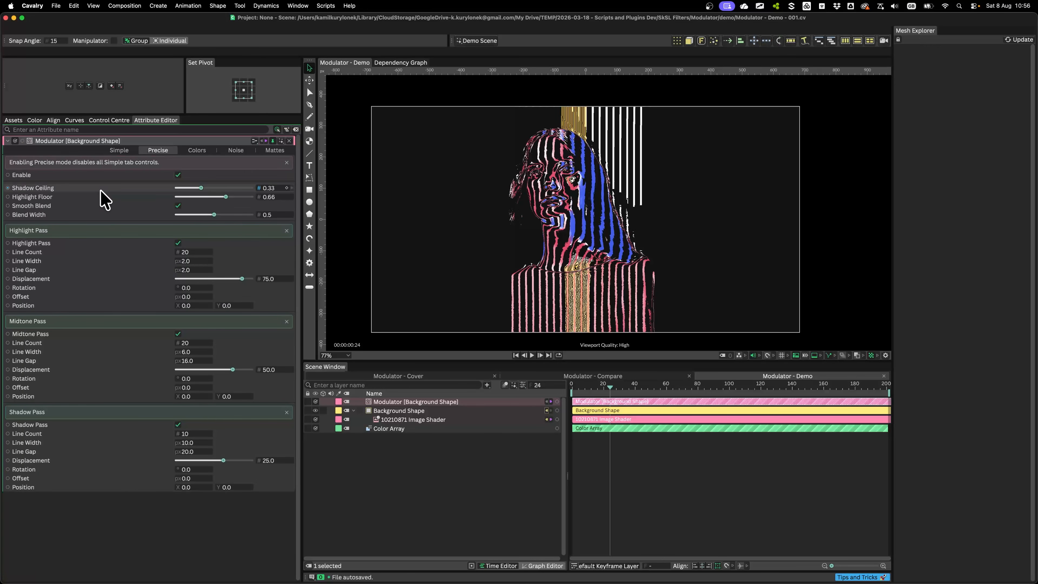
click(177, 174)
scroll(670, 249, up, 4)
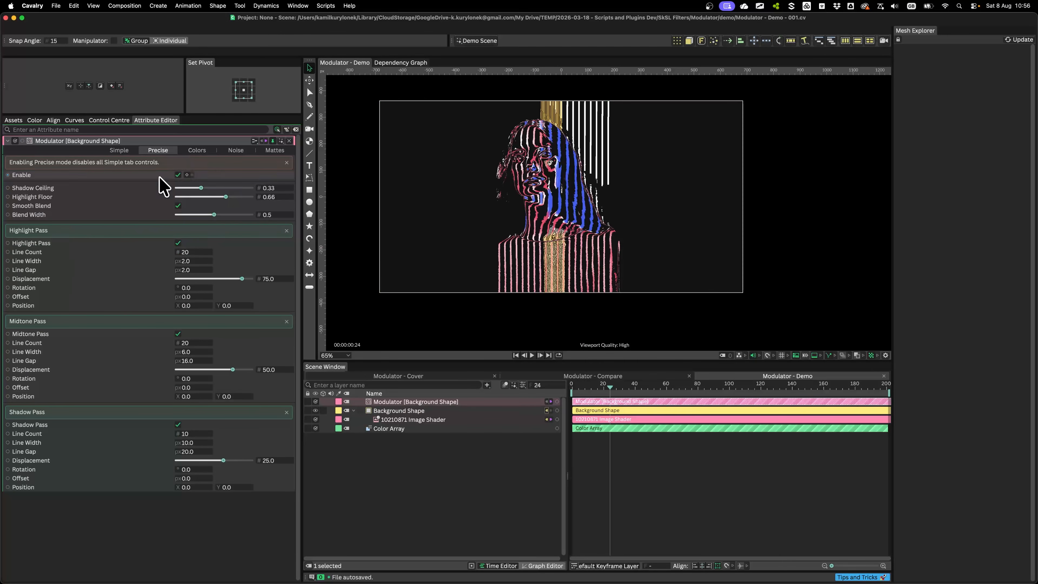
- Set the Modulator's color mode to Simple
click(197, 150)
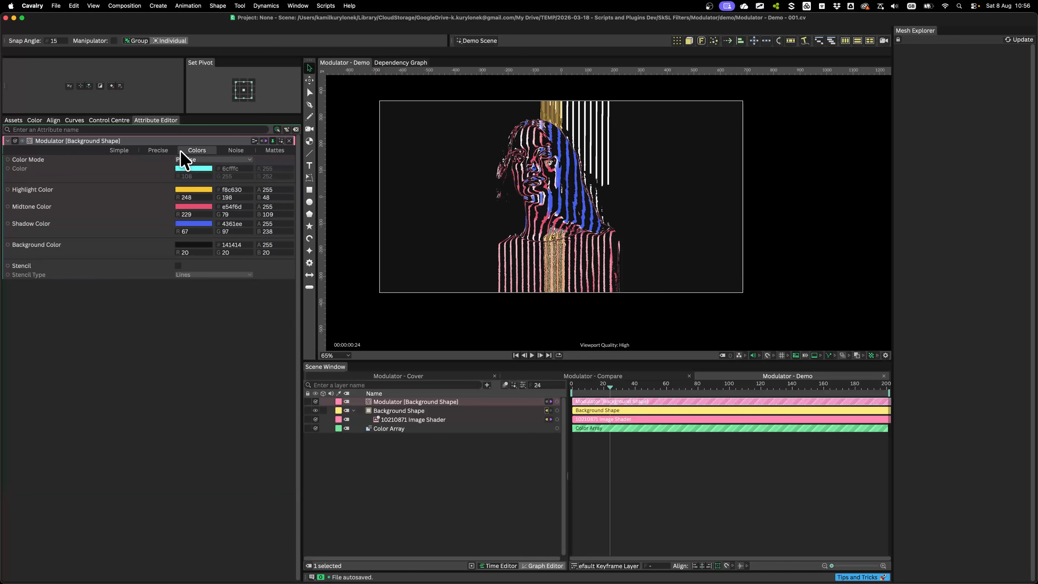
click(199, 159)
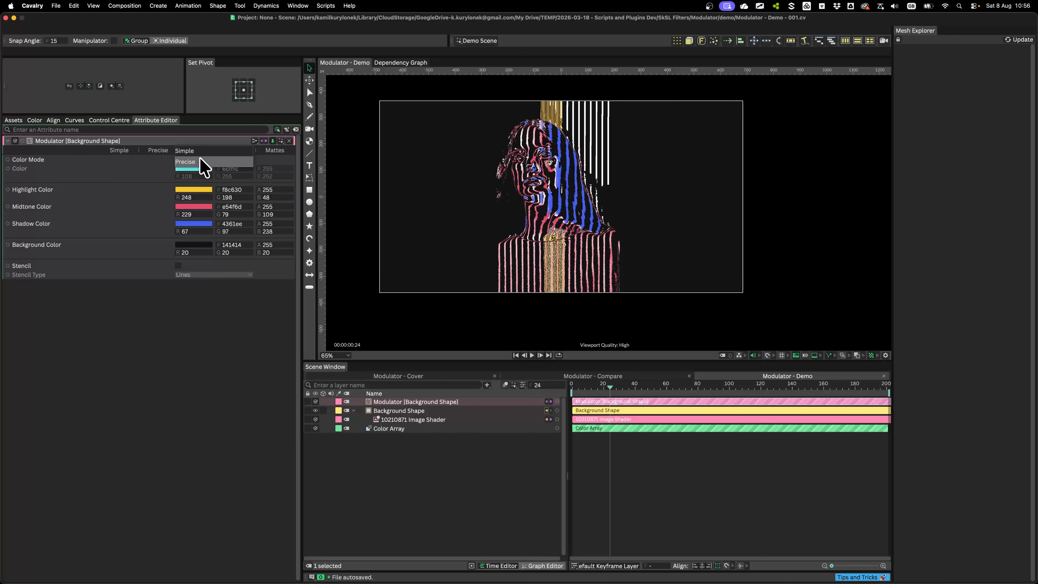
click(200, 151)
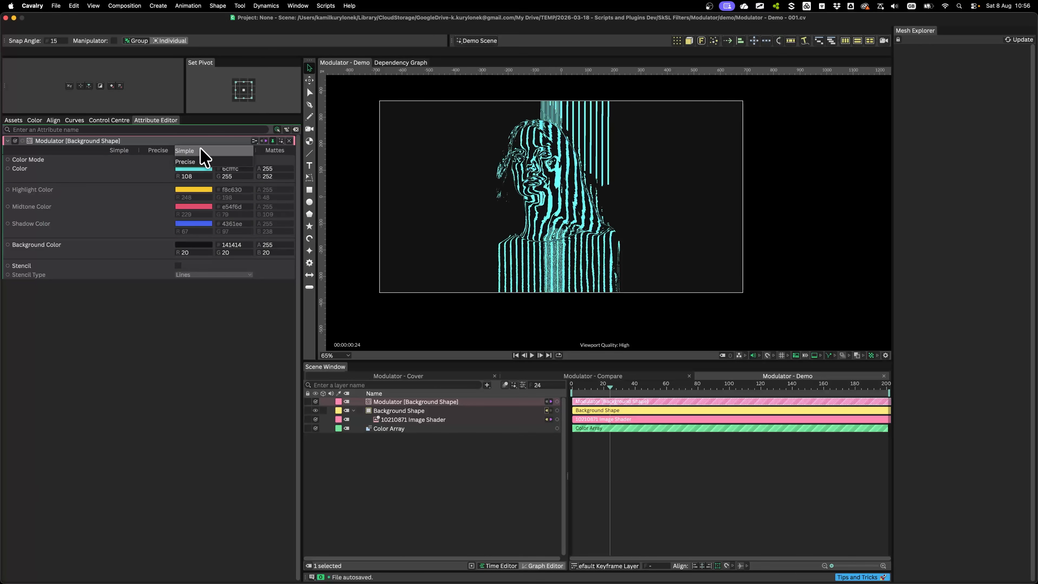
- Turn off the Modulator's Shadow Pass and Midtone Pass to isolate the Highlight Pass
click(158, 150)
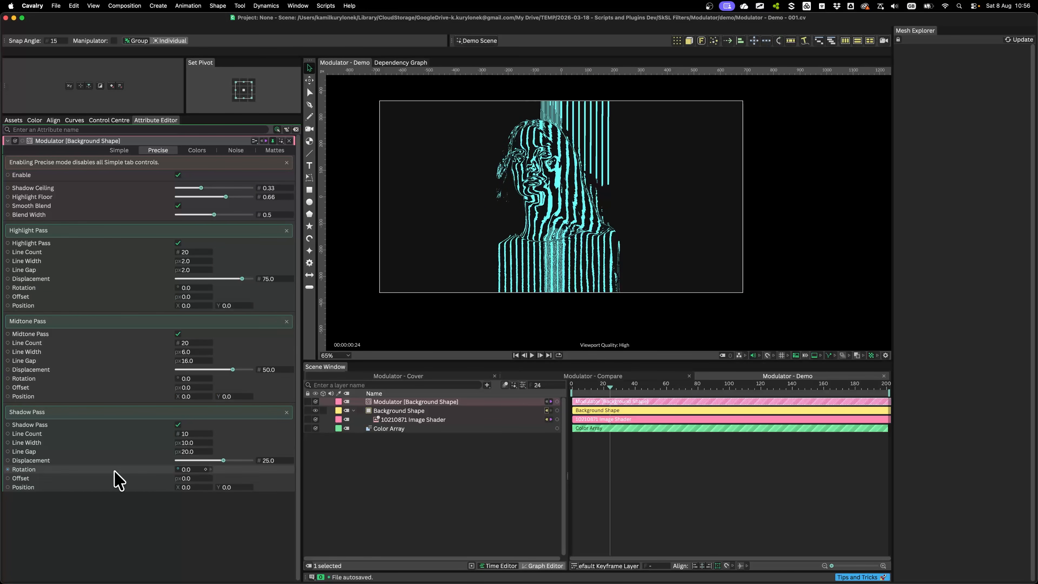
click(178, 424)
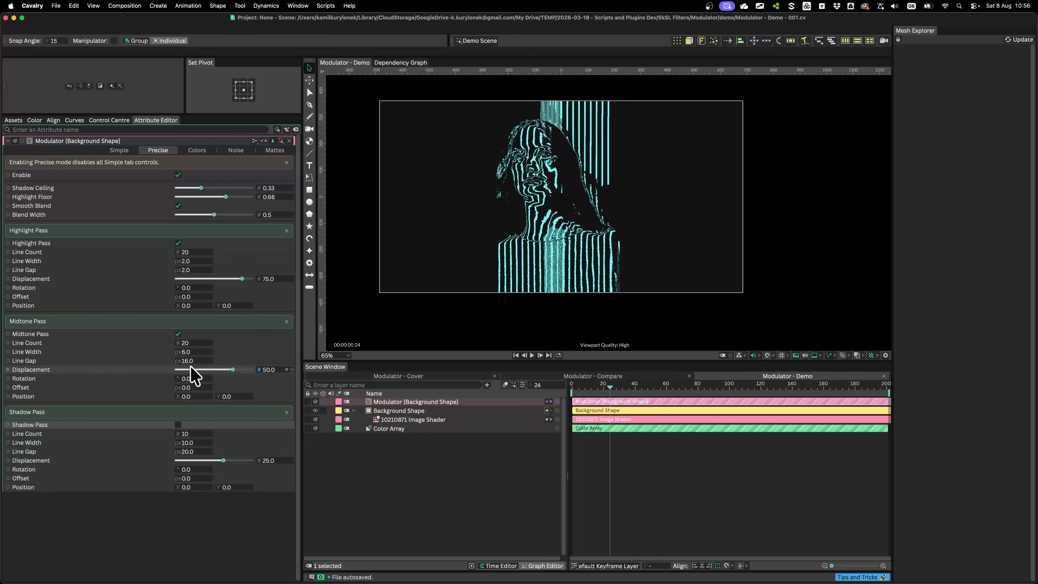
click(177, 333)
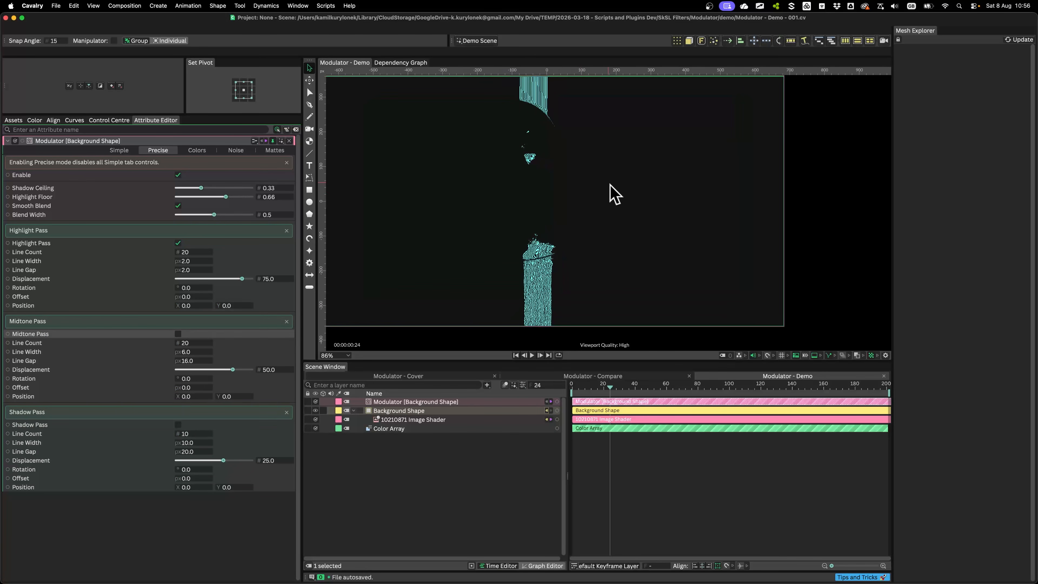
scroll(600, 200, up, 2)
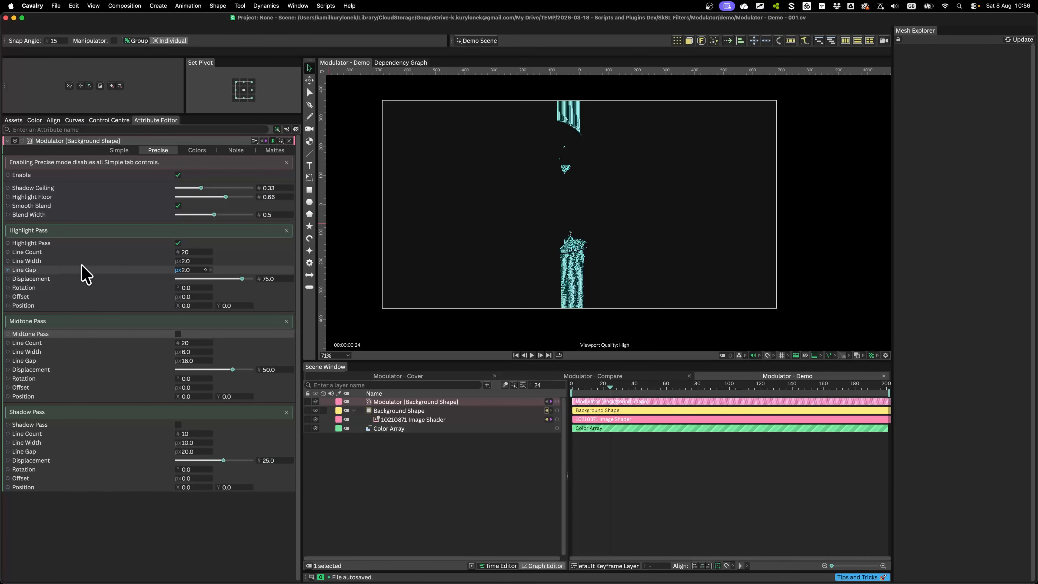
- Set the Highlight Pass to line count 302, line gap 9, displacement 56.522, rotation -9 and offset -51, previewing at frame 118
mouse_move(261, 259)
mouse_down()
mouse_move(280, 259)
mouse_move(248, 260)
mouse_move(289, 262)
mouse_move(278, 266)
mouse_up()
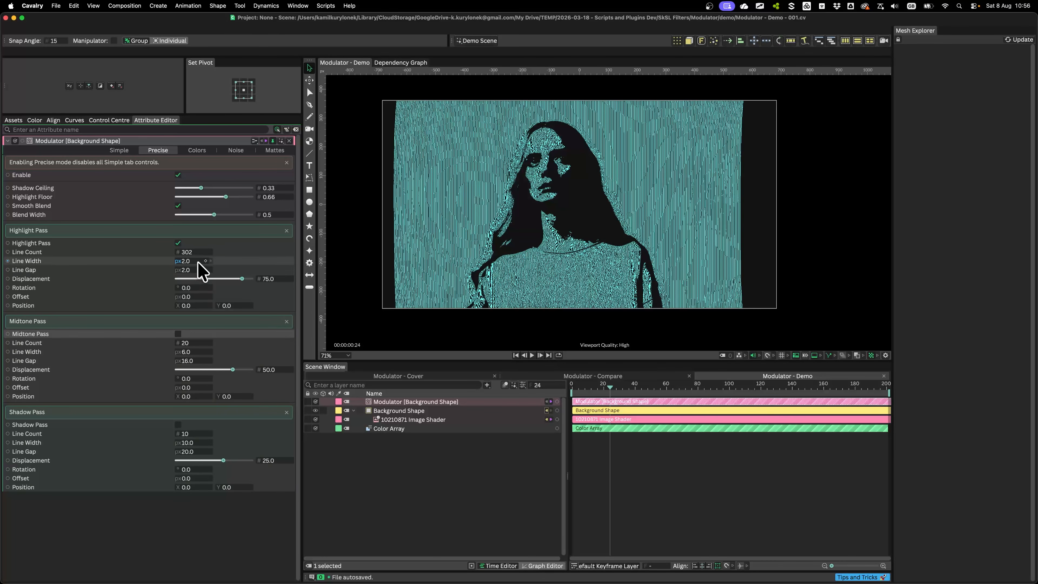
drag(195, 270, 199, 270)
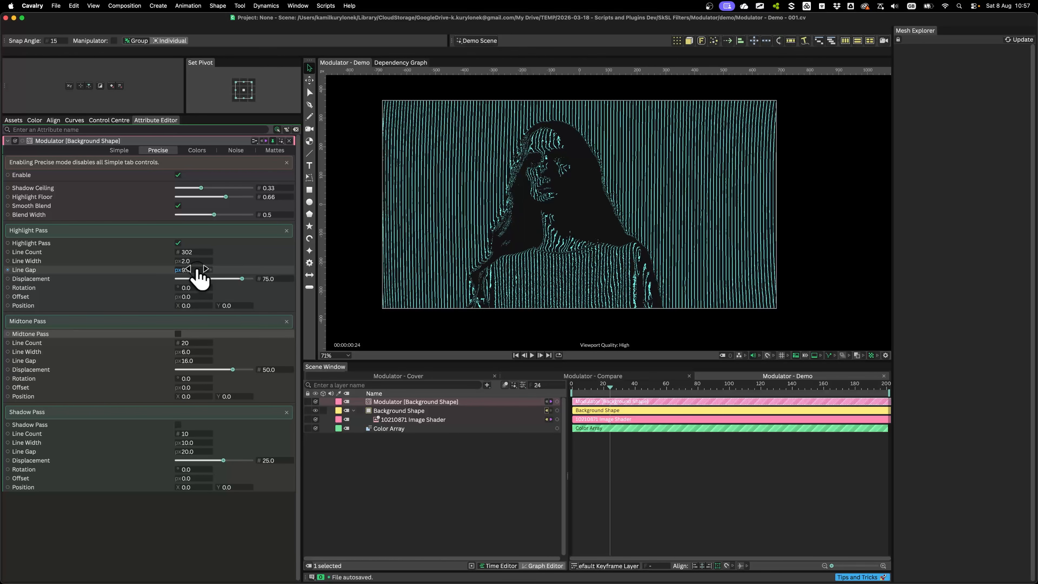
drag(606, 388, 758, 391)
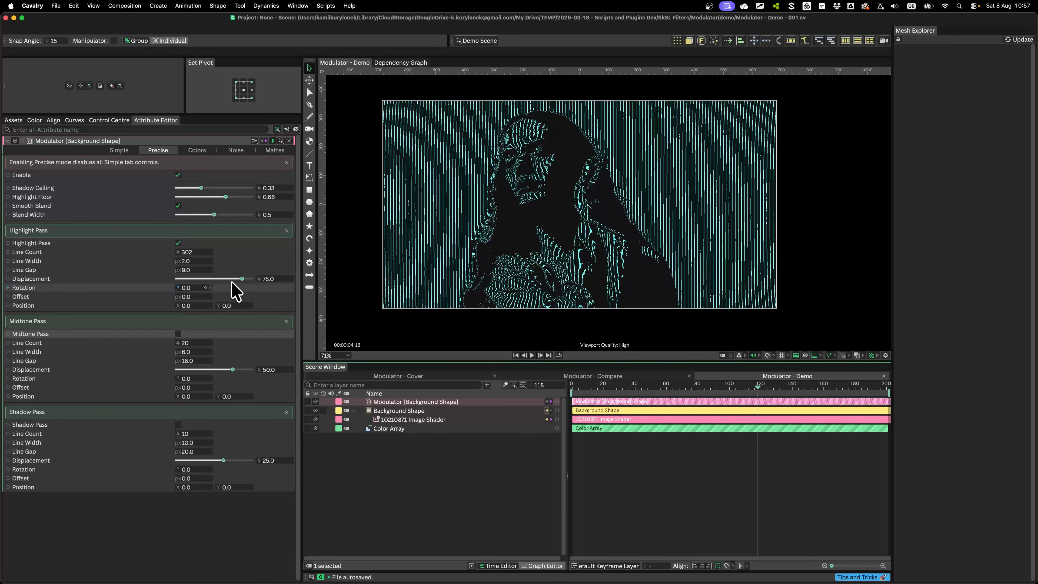
drag(241, 279, 178, 300)
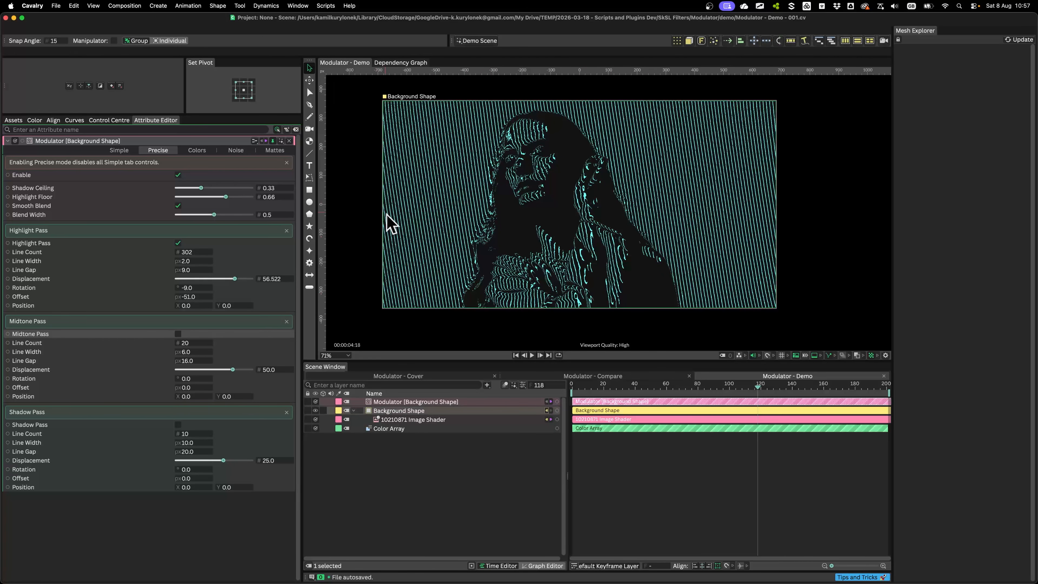
- Turn on the Midtone Pass and set its line count to 63, line width to 8 and line gap to 21, previewing at frame 92
click(178, 334)
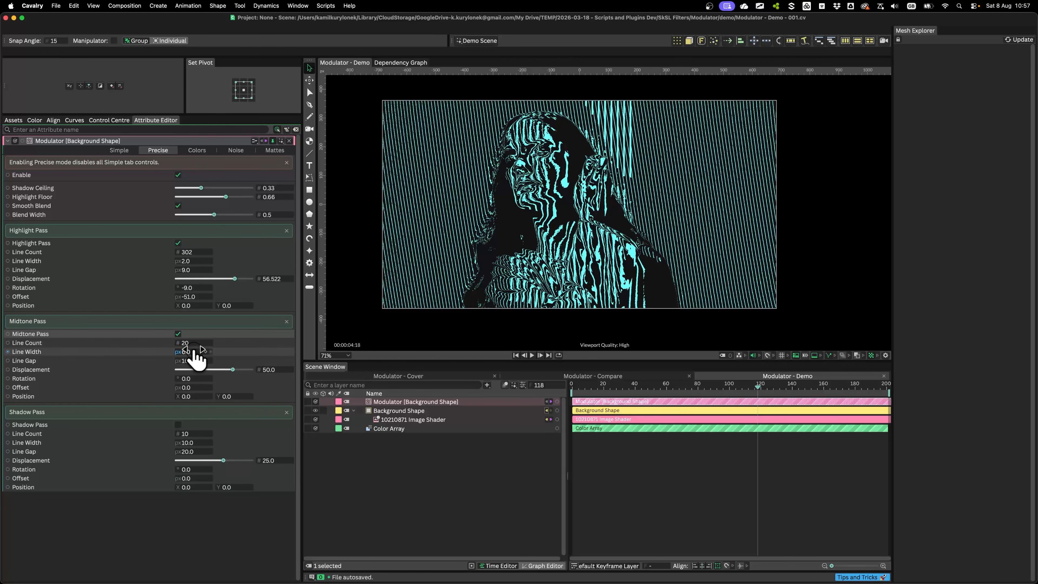
drag(196, 350, 199, 353)
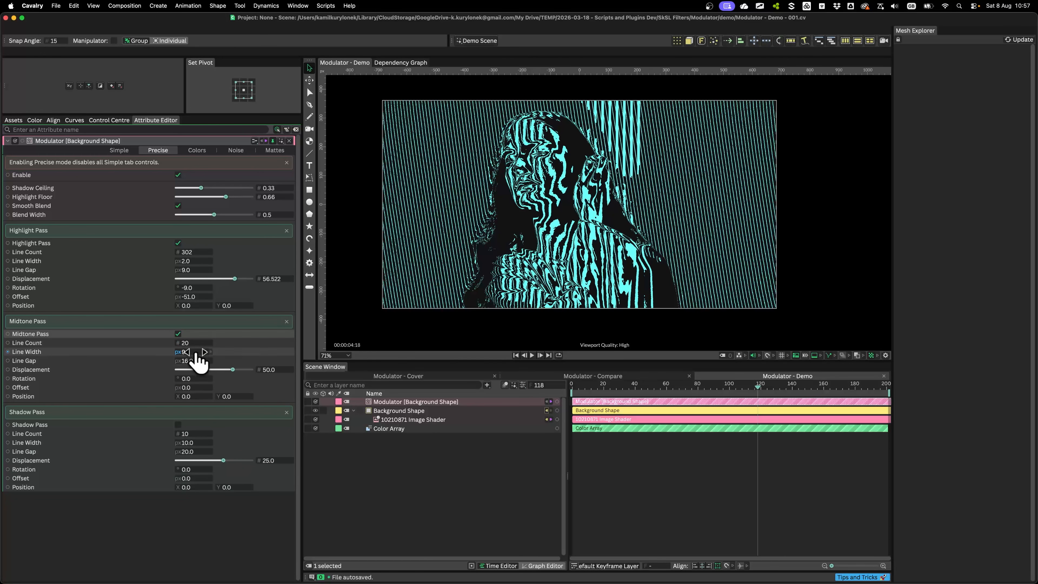
click(196, 352)
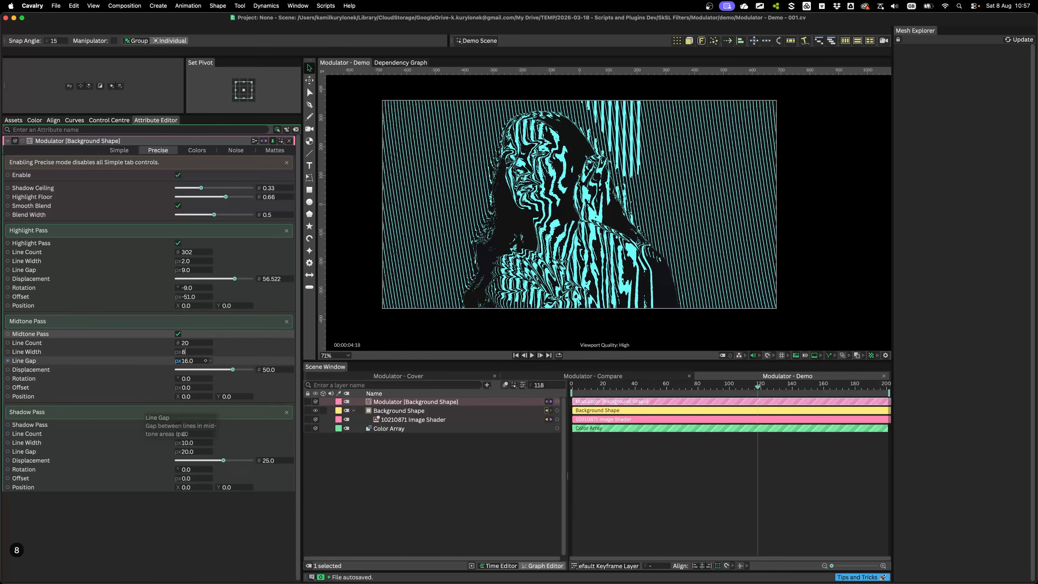
text(8)
key(Return)
drag(201, 364, 233, 370)
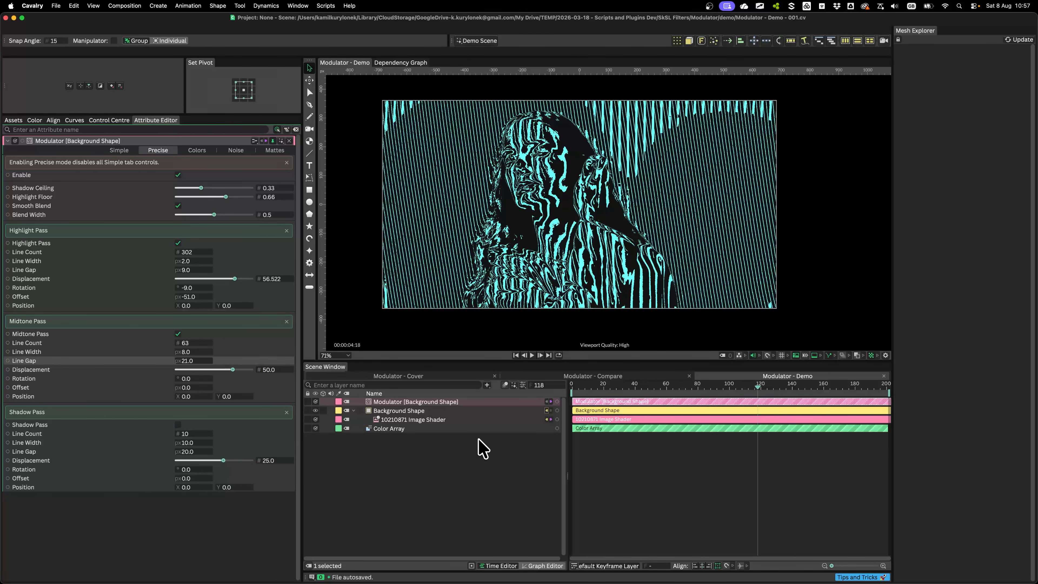
drag(604, 390, 720, 396)
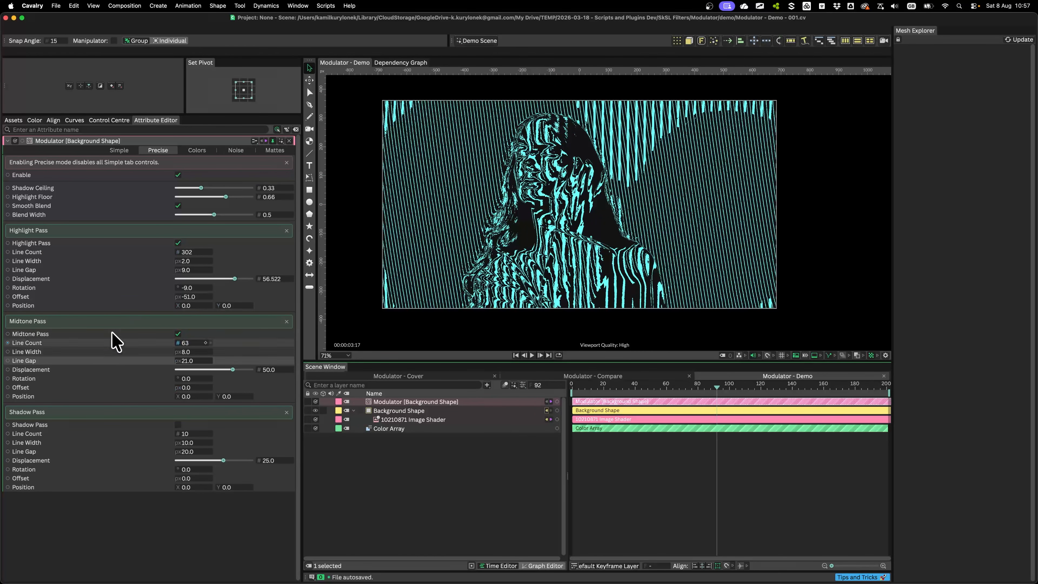
- Turn on the Shadow Pass with the Midtone Pass off, and set its line width to 20, line gap to 5 and line count to 34
click(177, 425)
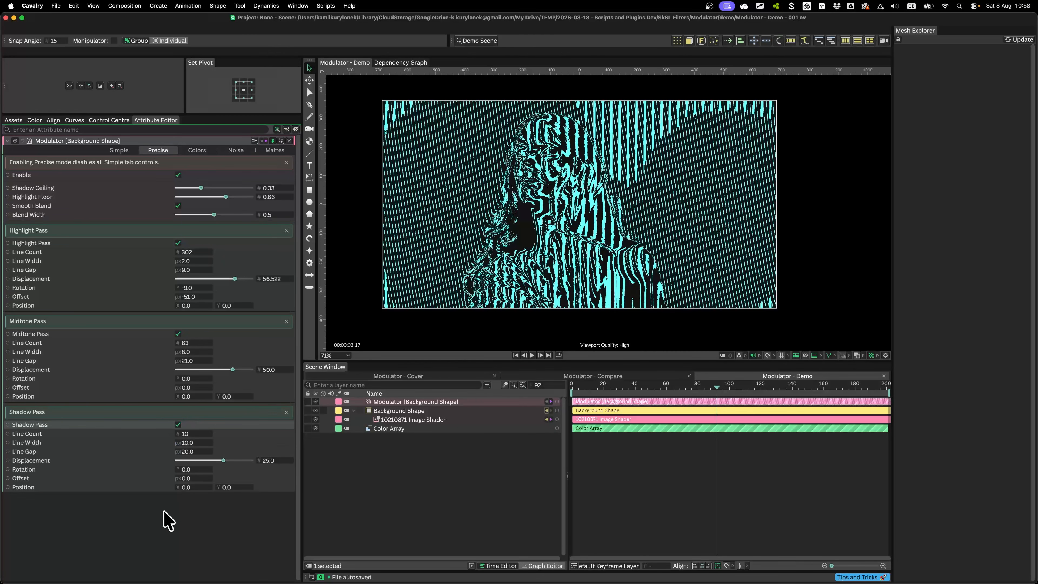
click(178, 334)
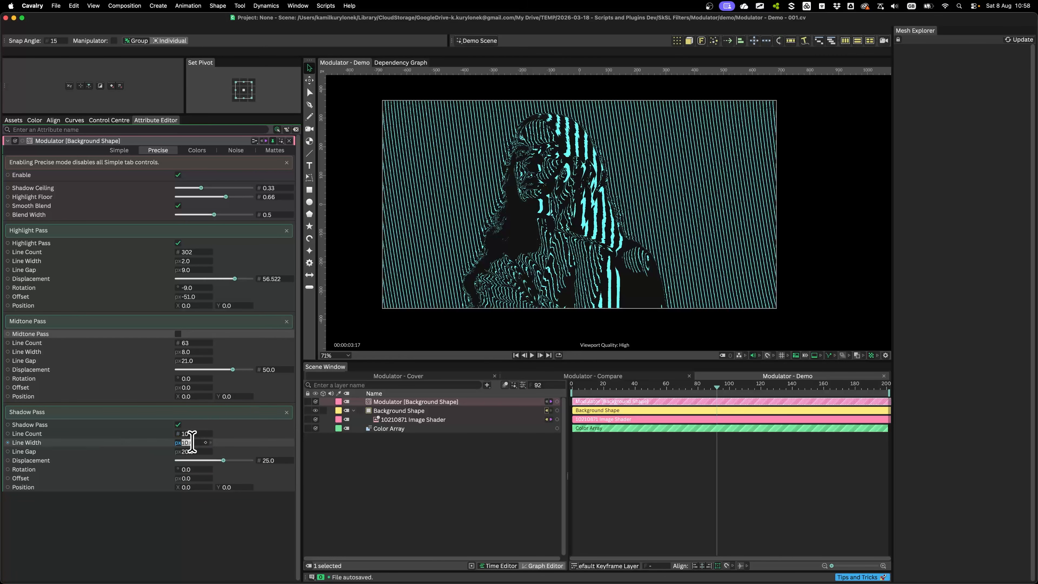
text(20)
key(Return)
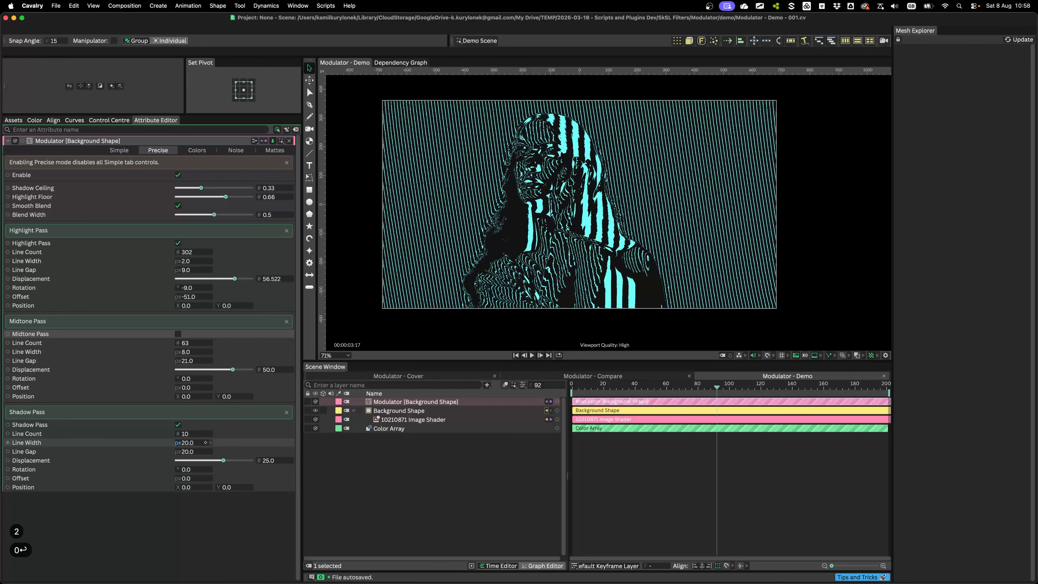
click(202, 453)
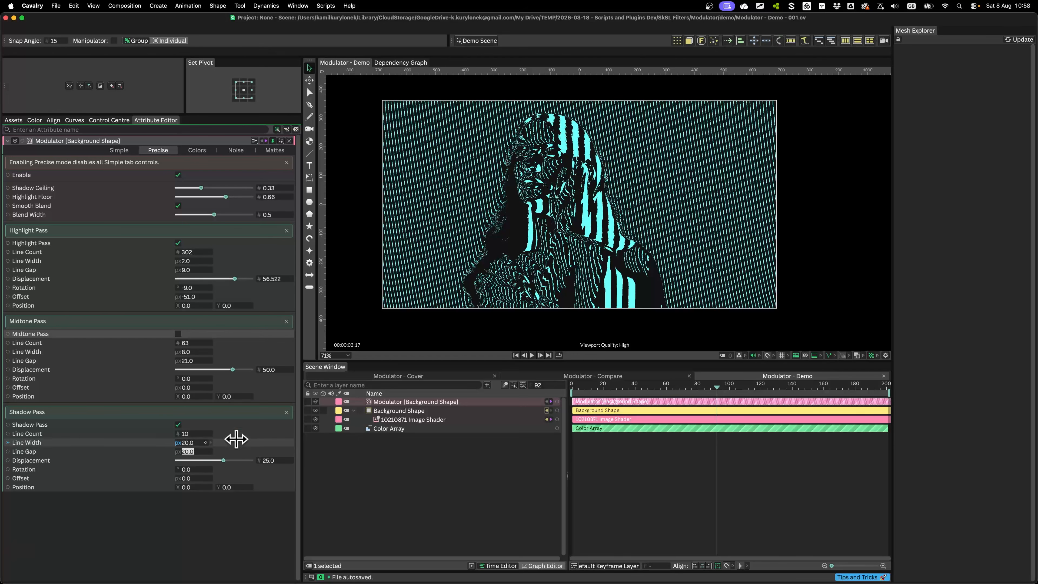
text(5)
key(Tab)
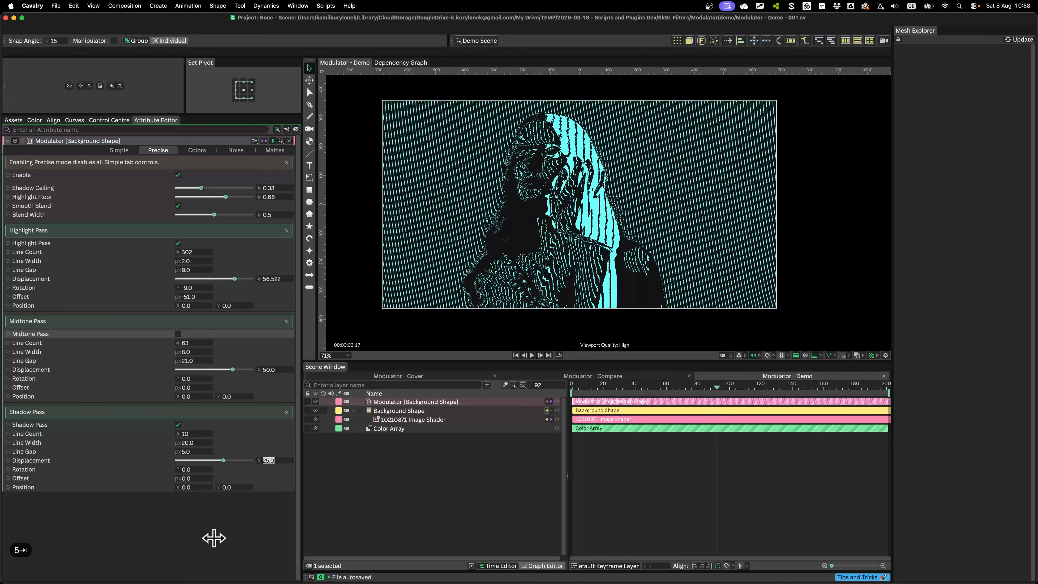
drag(193, 434, 206, 434)
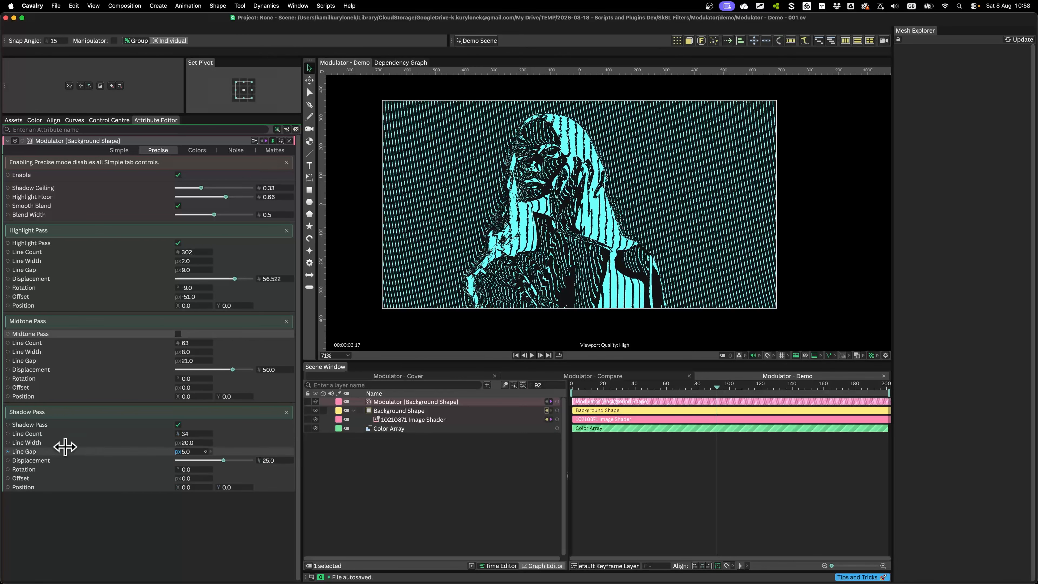
mouse_move(631, 384)
mouse_down()
mouse_move(816, 385)
mouse_move(621, 387)
mouse_up()
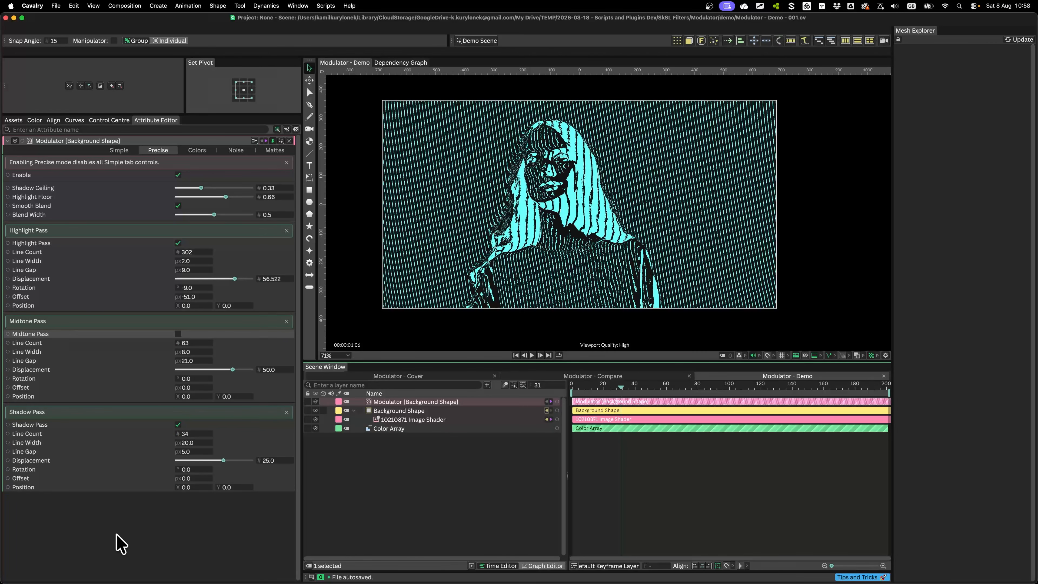
- Turn the Midtone Pass back on and set the Shadow Pass line width to 15
click(178, 334)
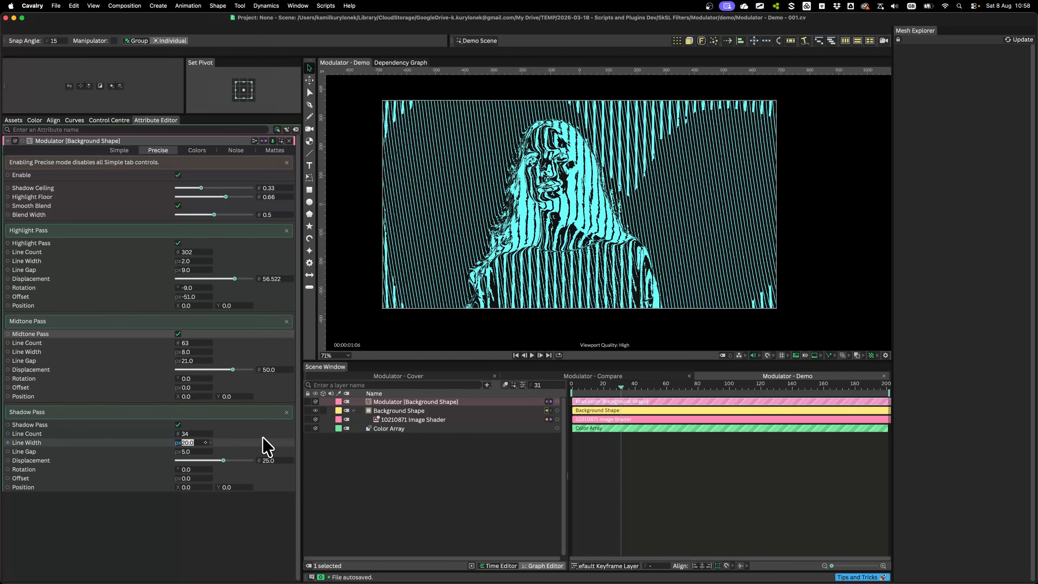
text(15)
key(Return)
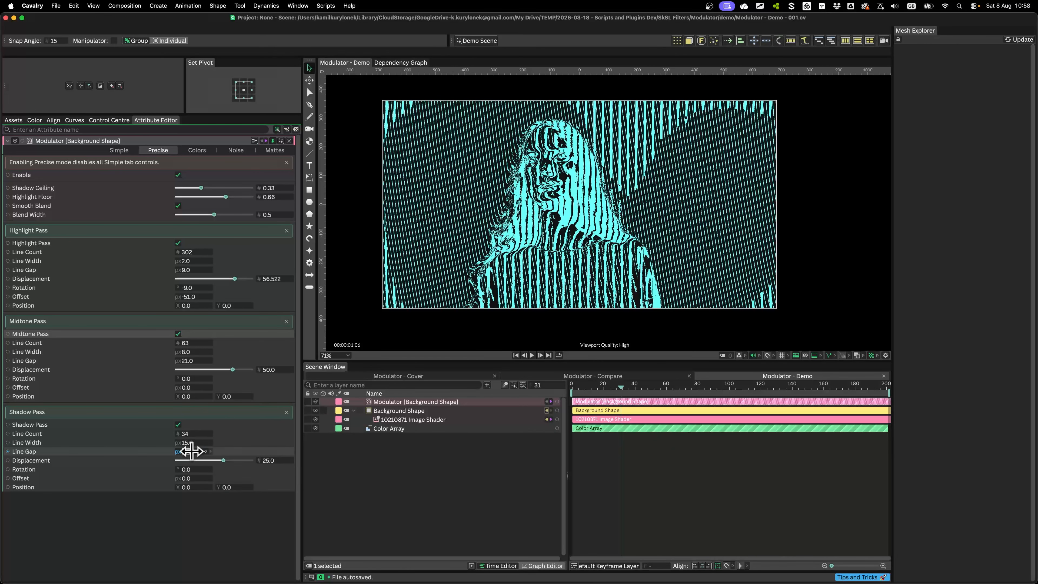
- Set the Shadow Pass line gap to 10 and its rotation to 90
click(205, 451)
text(10)
key(Return)
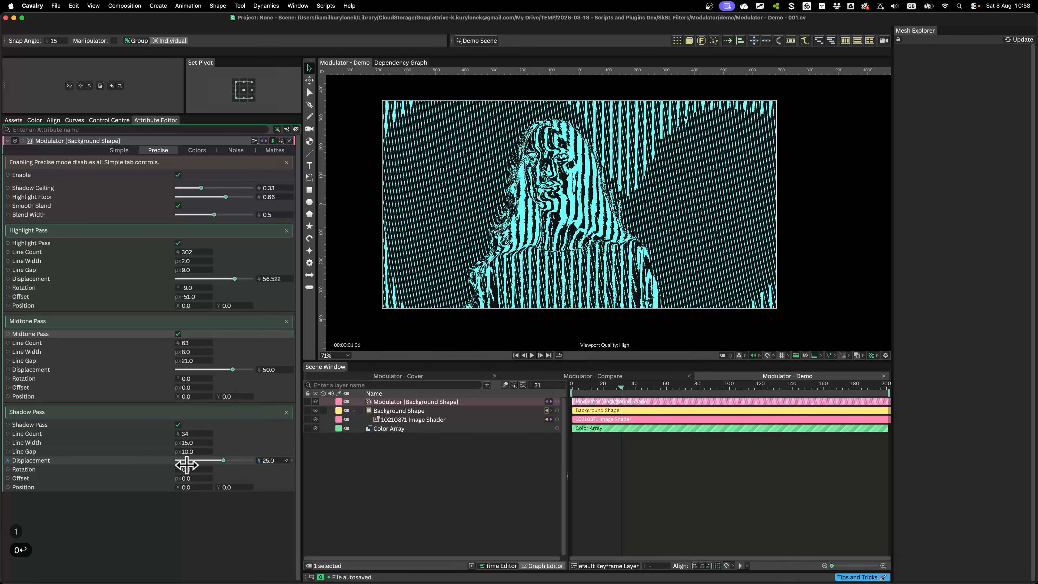
click(194, 470)
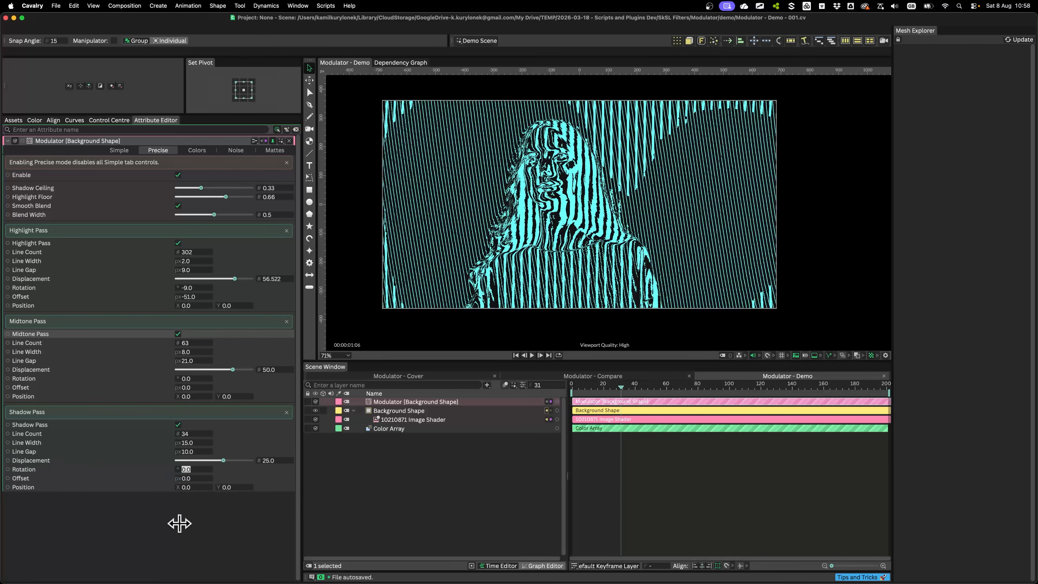
text(90)
key(Return)
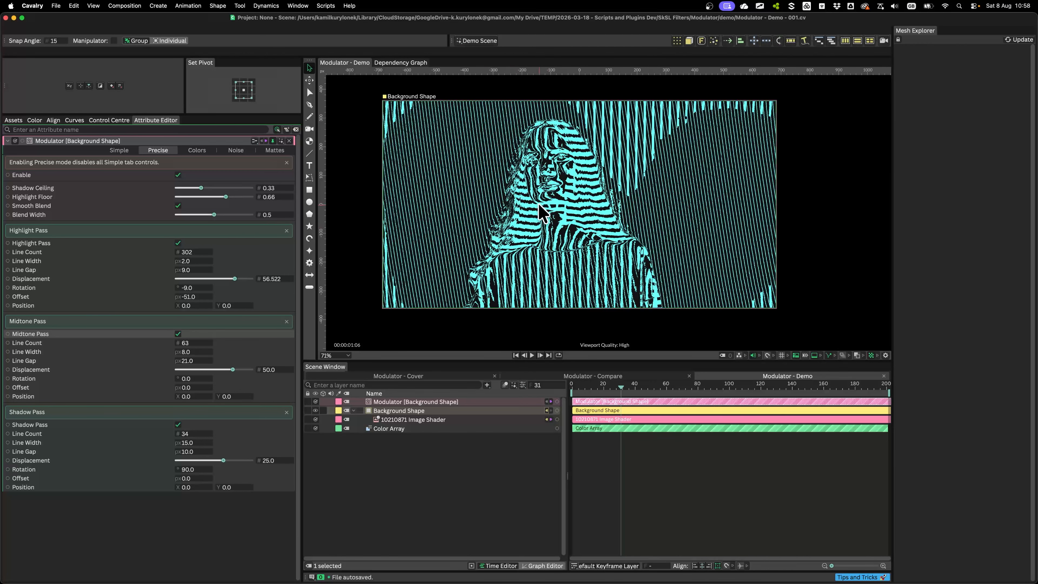
- Inspect the rotated shadow lines up close and raise the Shadow Pass displacement to 55.435
scroll(540, 208, up, 5)
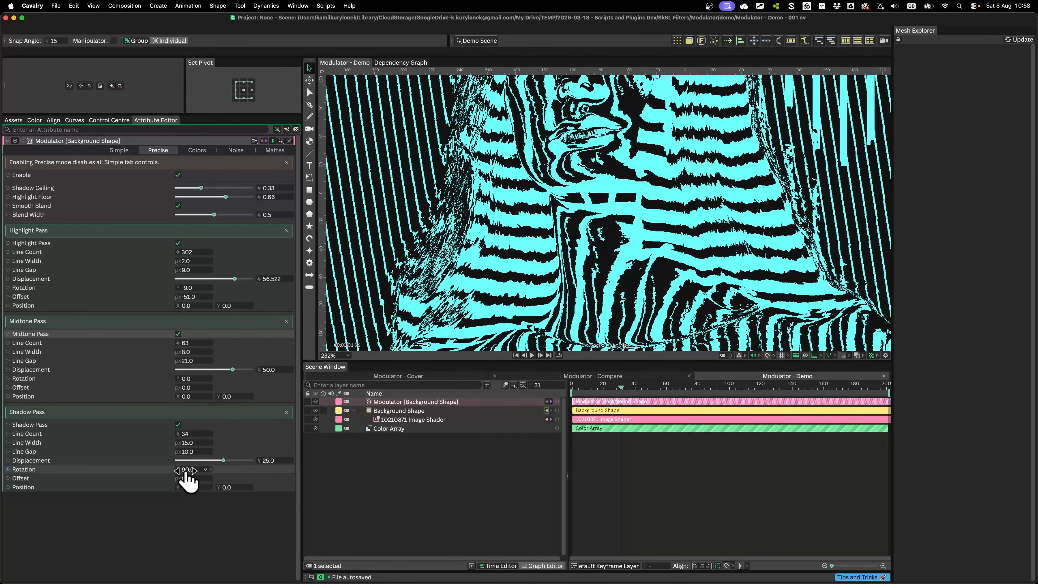
scroll(499, 203, down, 4)
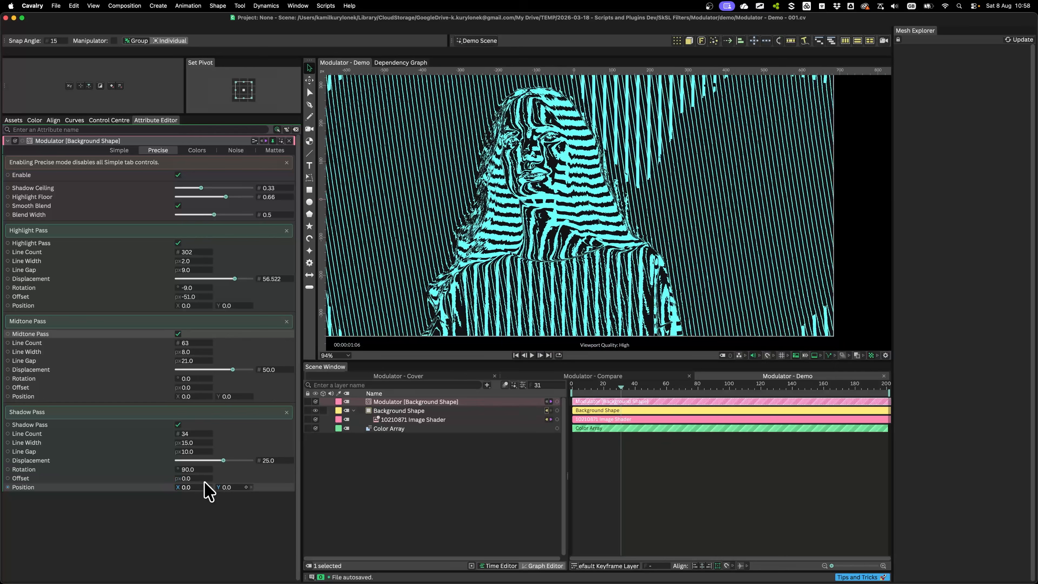
drag(221, 458, 240, 461)
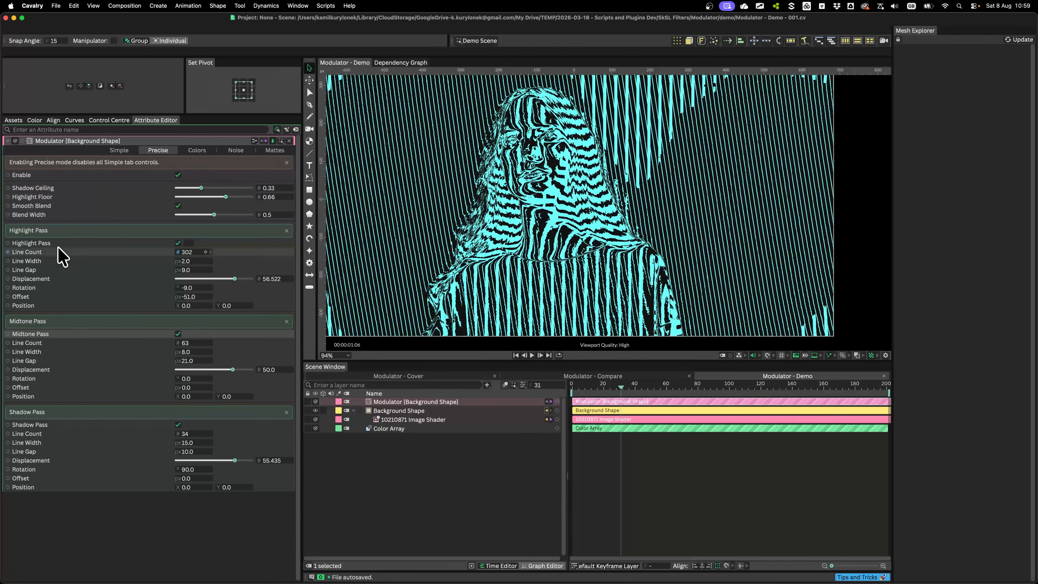
scroll(442, 260, down, 2)
scroll(438, 251, left, 2)
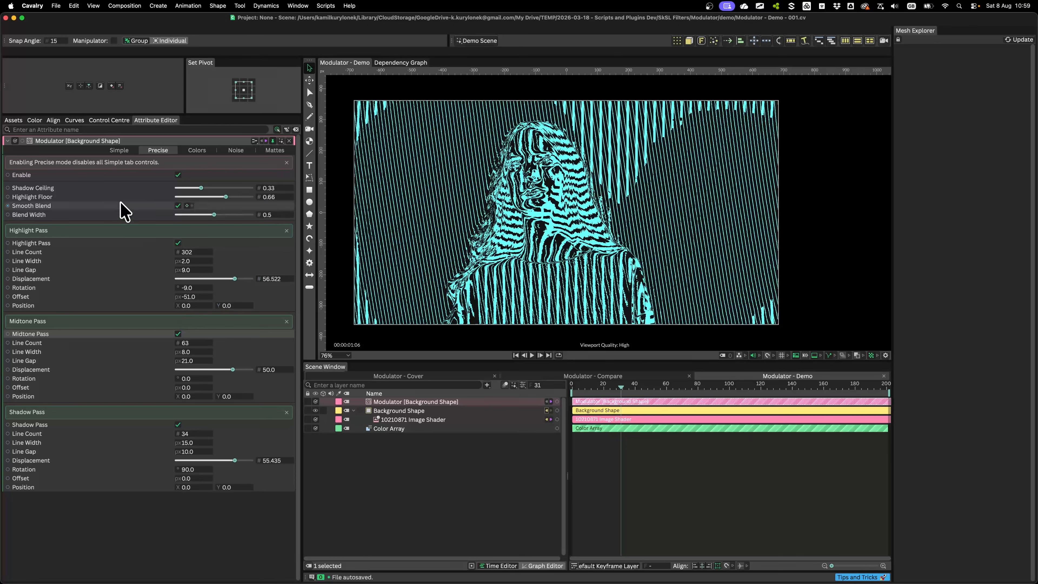
- Turn Smooth Blend off and back on, try Blend Width values of 0.65 and 0.61, and return it to 0.5
click(178, 206)
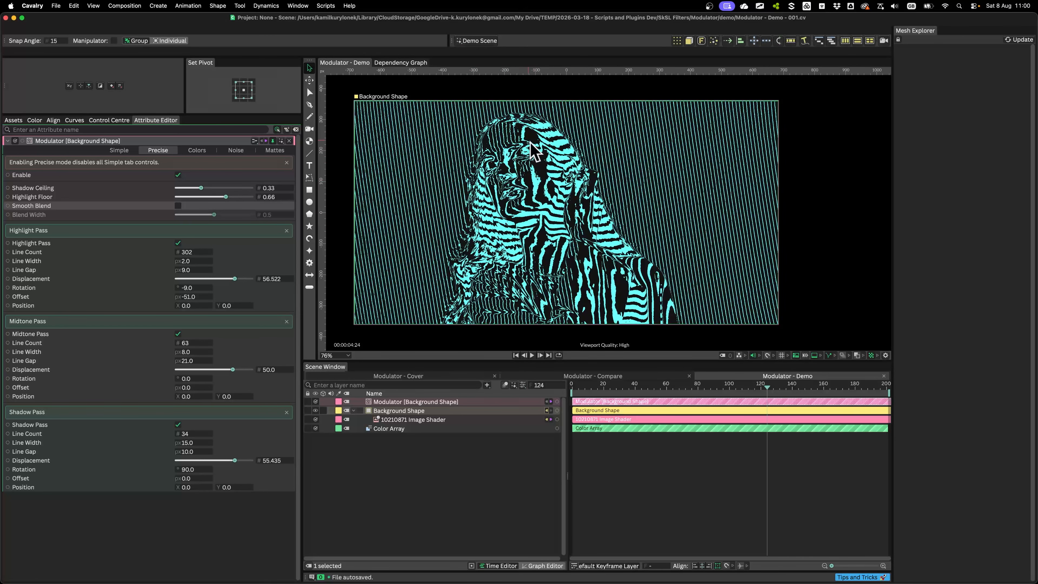
click(177, 205)
drag(198, 214, 224, 215)
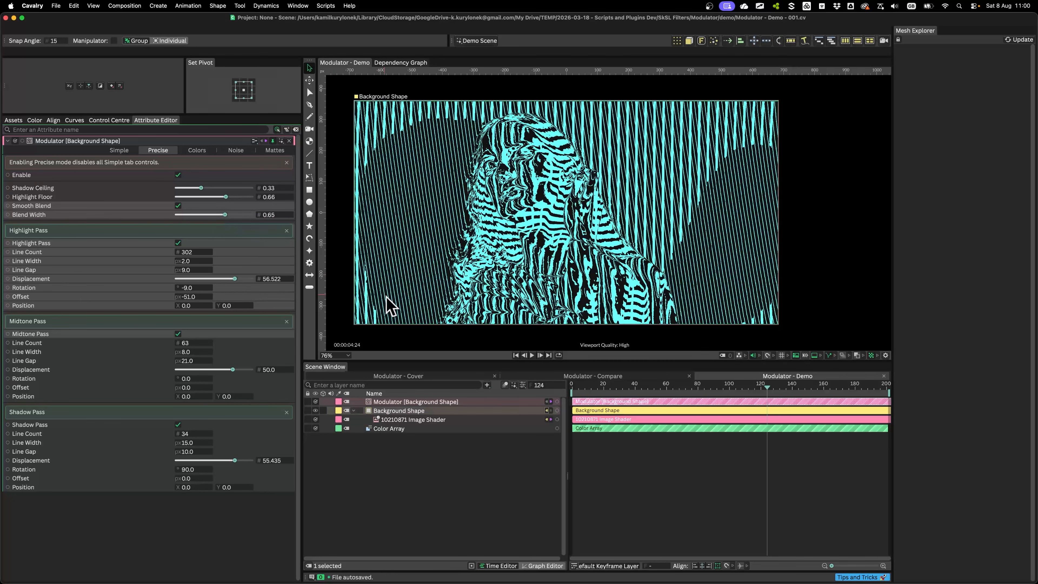
scroll(387, 295, up, 4)
drag(387, 295, 427, 281)
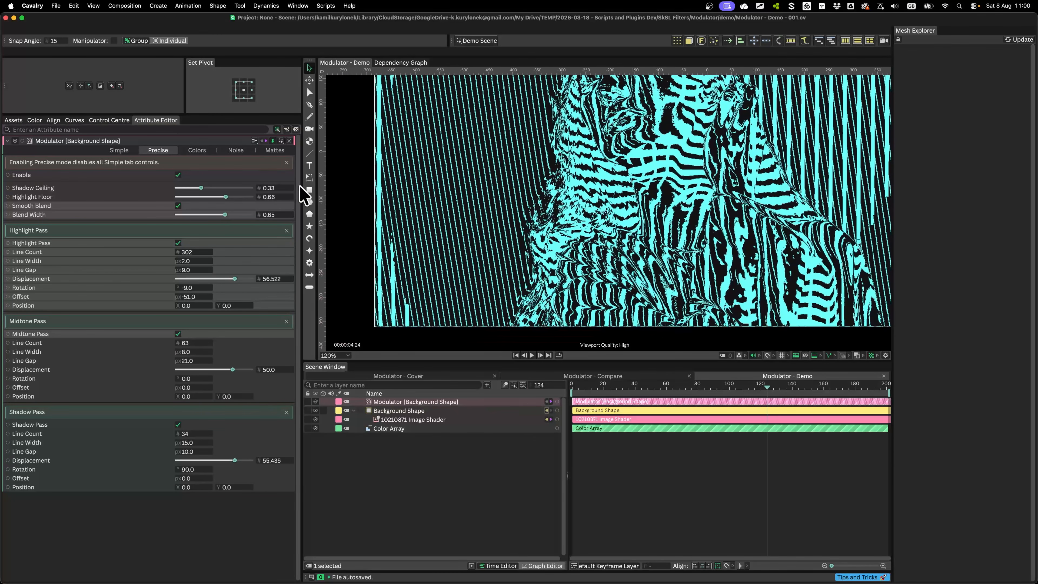
mouse_move(224, 214)
mouse_down()
mouse_move(234, 214)
mouse_move(207, 222)
mouse_move(222, 215)
mouse_up()
scroll(525, 210, down, 5)
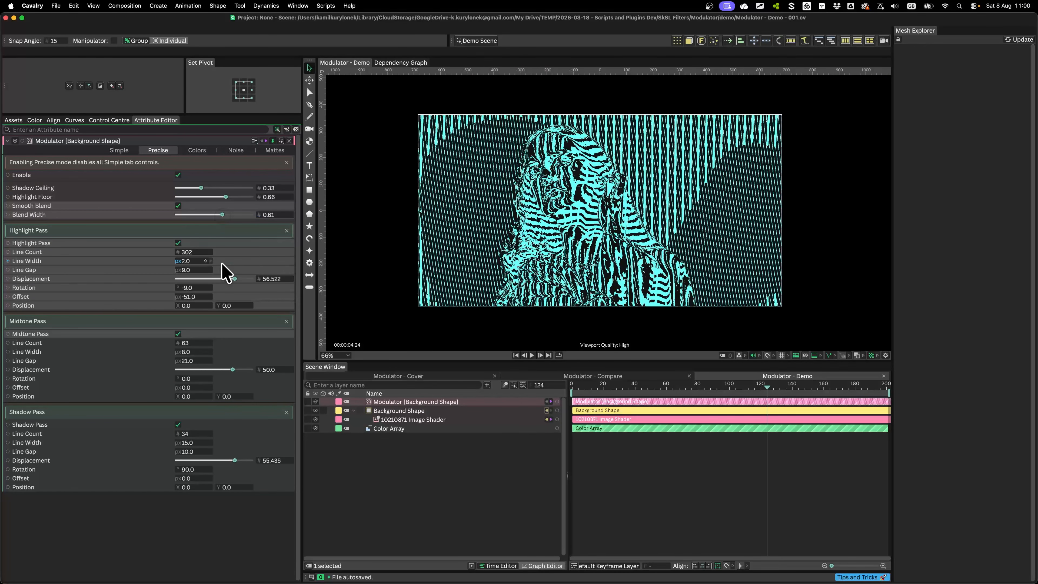
click(272, 215)
text(.5)
key(Return)
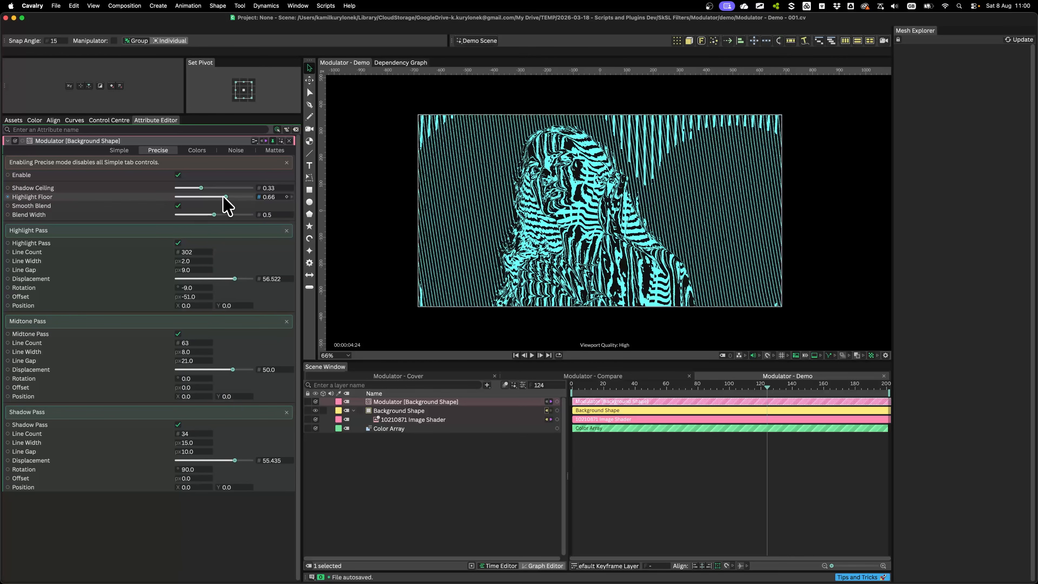
- Set Shadow Ceiling to 0.06 and Highlight Floor to 0.55, and briefly disable the Modulator layer to compare with the original portrait
drag(224, 197, 219, 201)
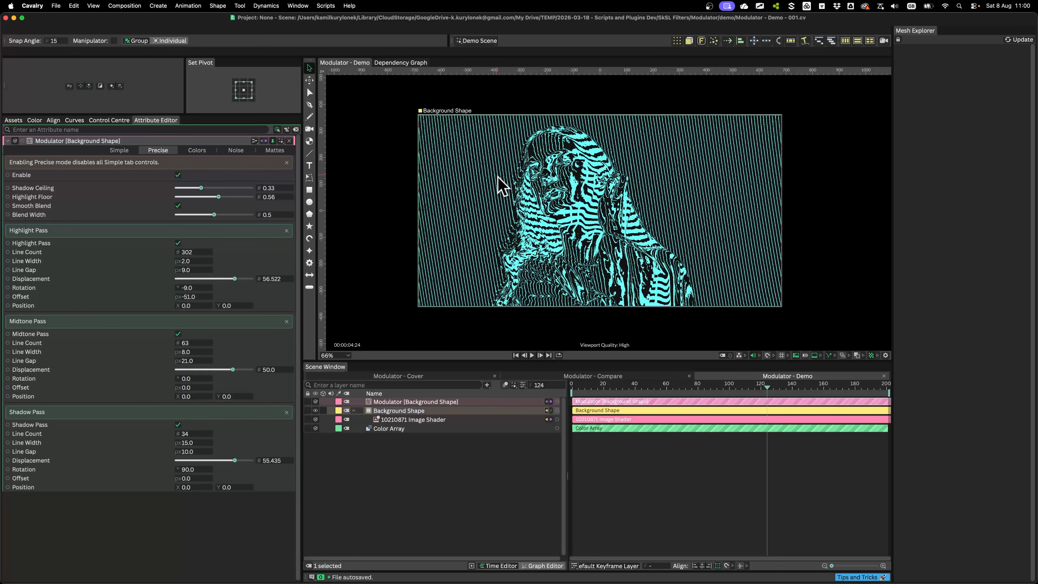
scroll(465, 192, up, 3)
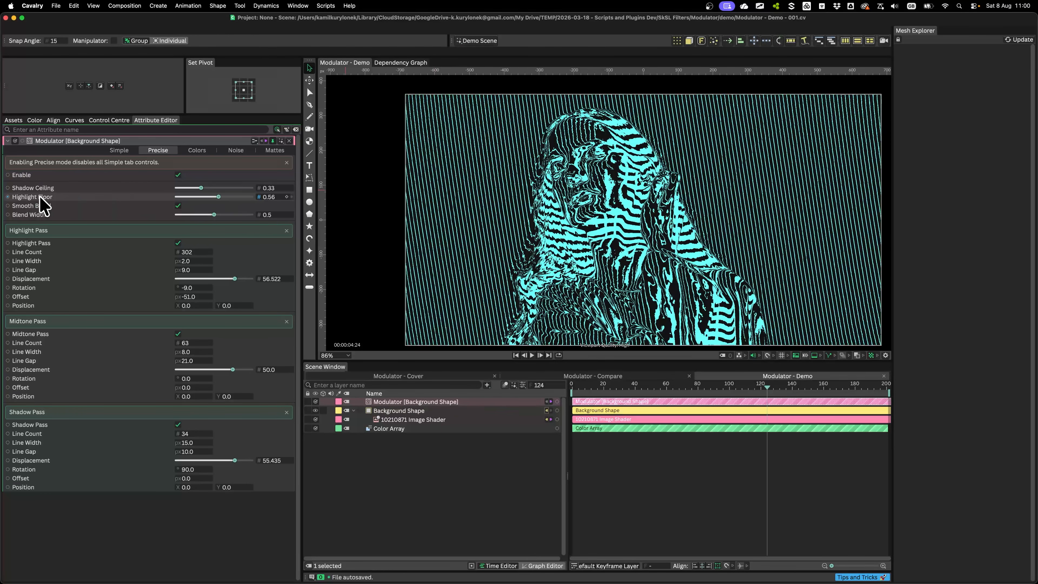
drag(201, 188, 190, 188)
drag(218, 197, 181, 190)
scroll(448, 235, down, 3)
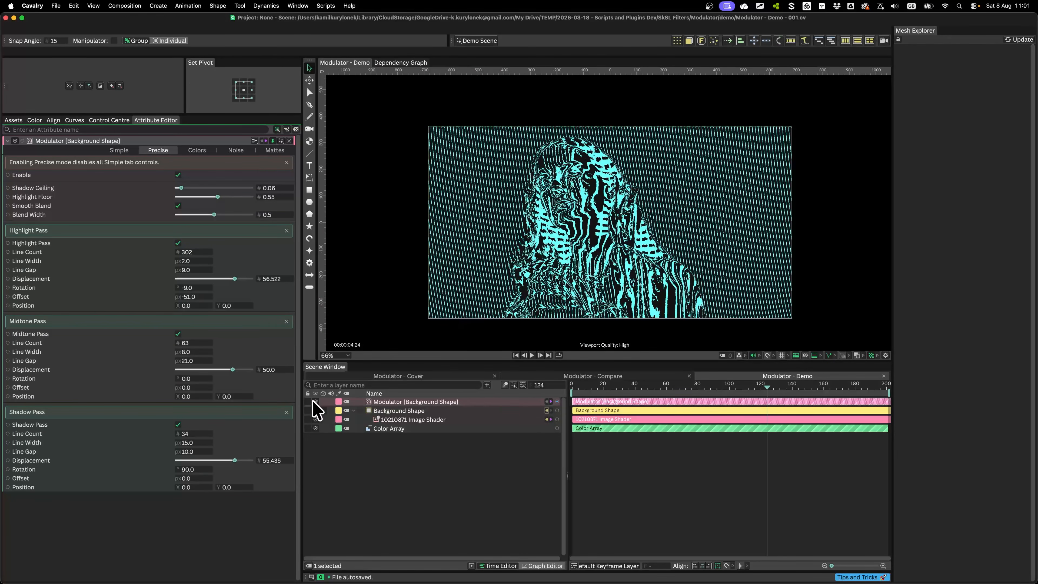
click(315, 401)
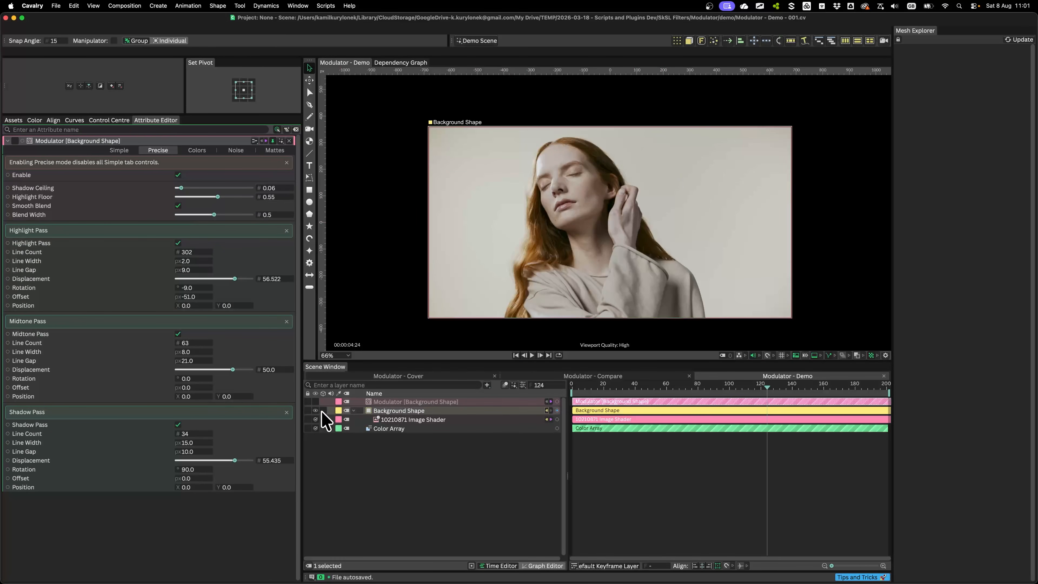
click(315, 402)
- Set the Modulator's Color Mode to Precise and inspect the separately colored highlight, midtone and shadow lines
click(196, 150)
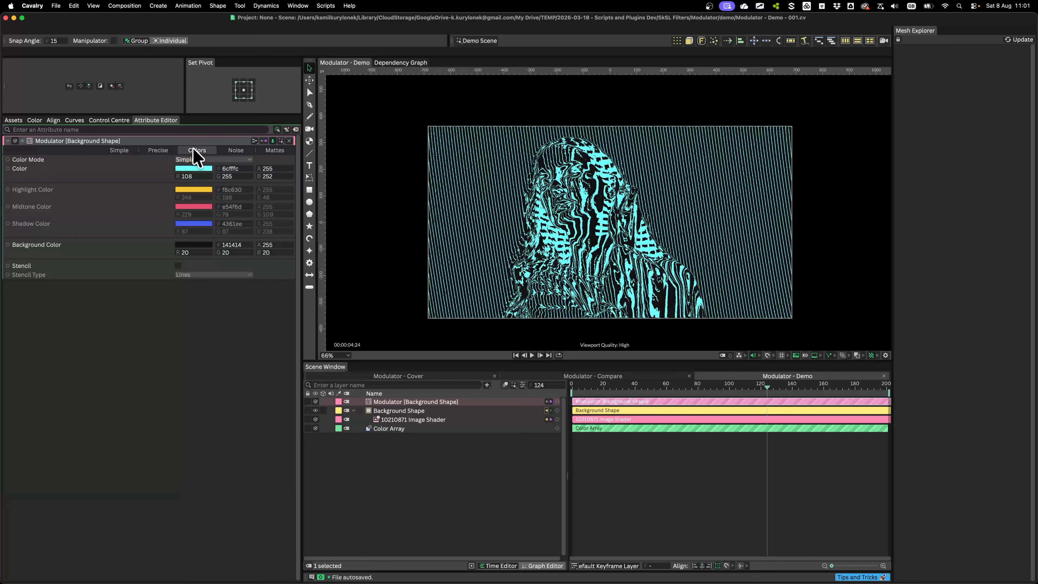
click(206, 160)
click(204, 172)
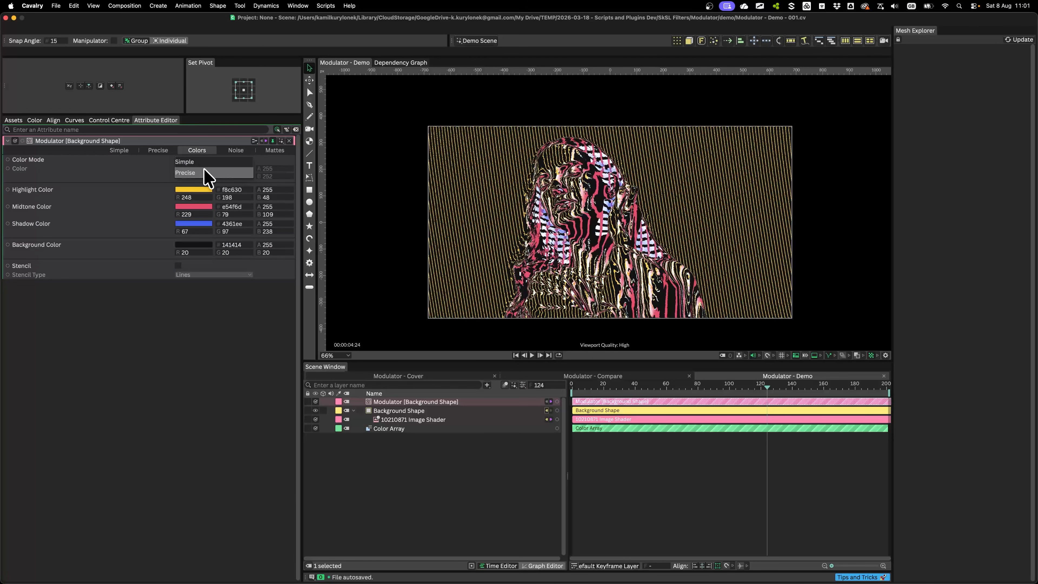
scroll(752, 213, up, 2)
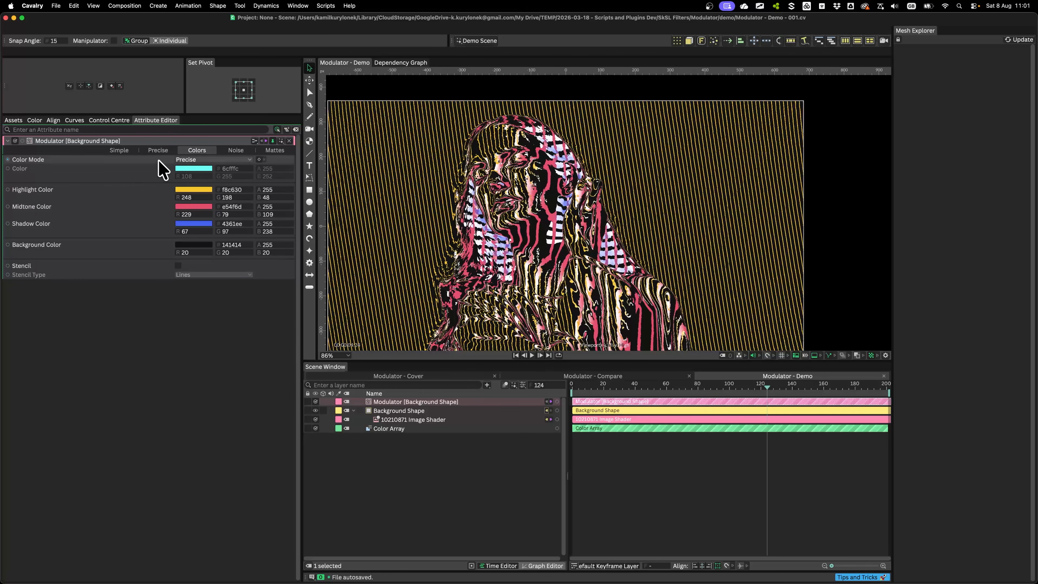
scroll(488, 245, up, 4)
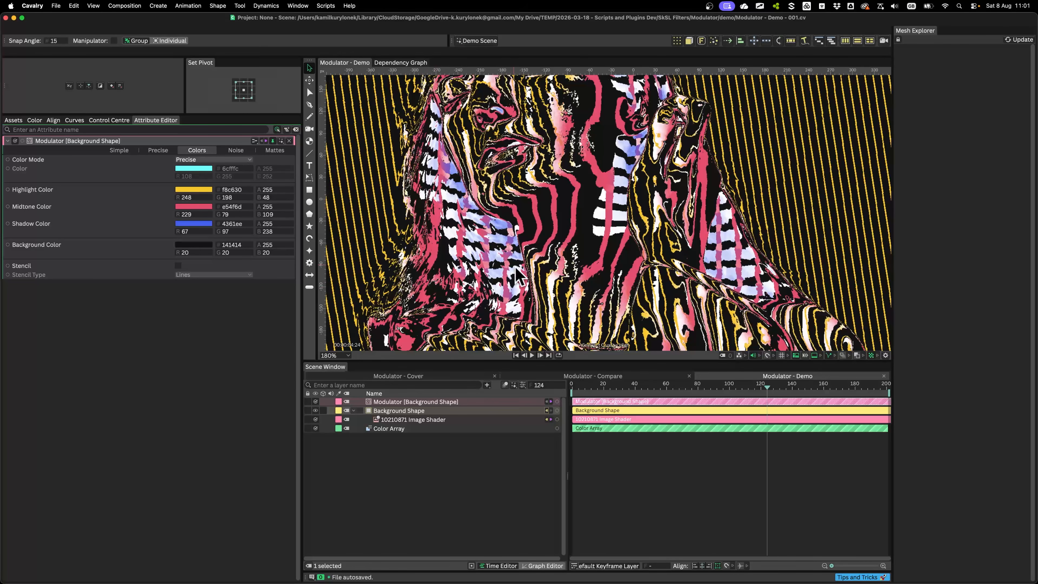
- Turn off Smooth Blend in the Precise settings and, at frame 64, set Shadow Ceiling to 0.34 and Highlight Floor to 0.63
click(158, 151)
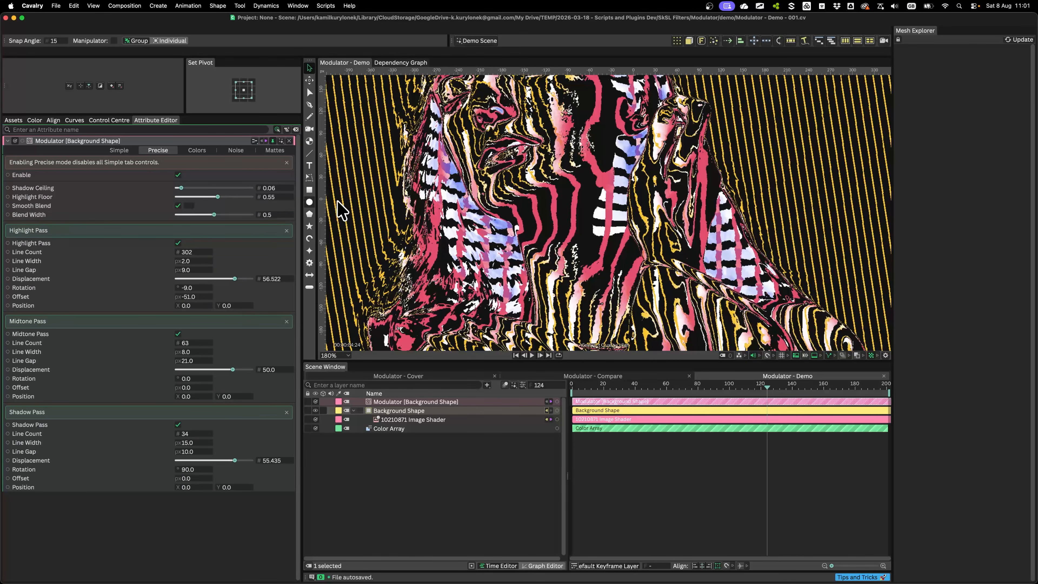
scroll(457, 208, down, 5)
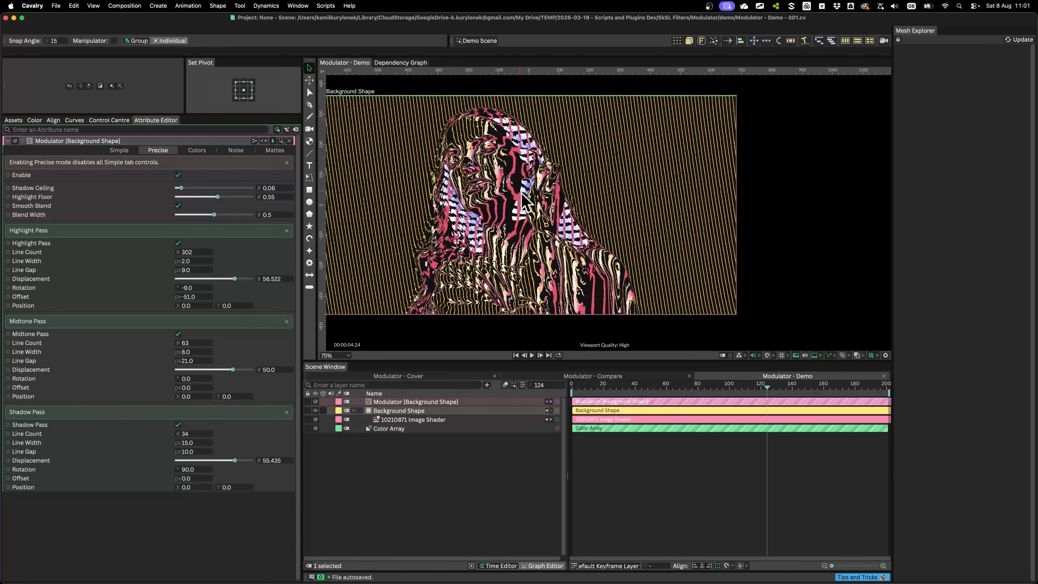
click(178, 205)
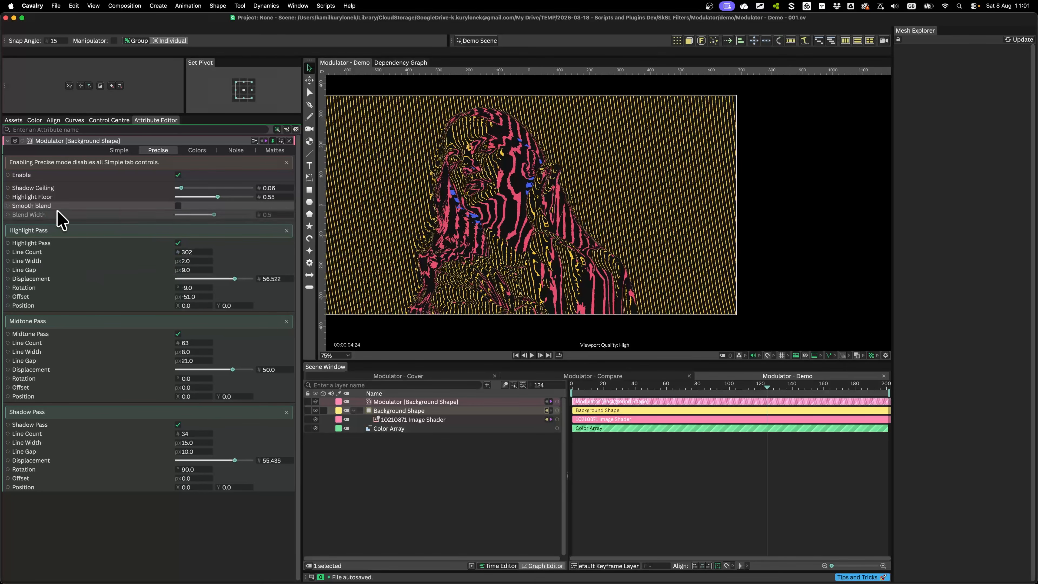
click(672, 386)
mouse_move(181, 187)
mouse_down()
mouse_move(224, 198)
mouse_move(202, 187)
mouse_up()
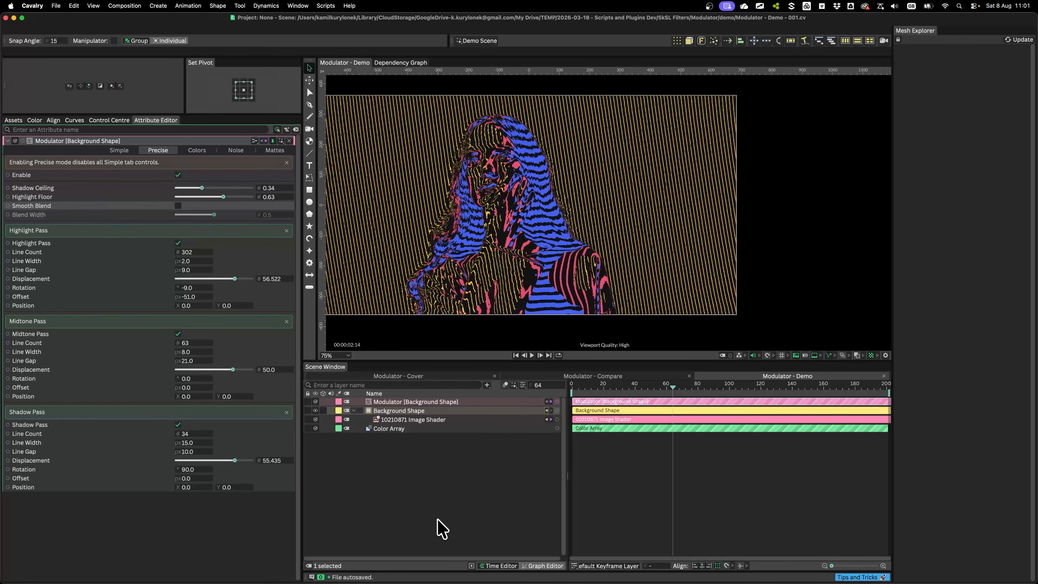
- Set the Modulator's Noise Displacement to 5 with Simple noise control and play the animation to preview it
click(236, 150)
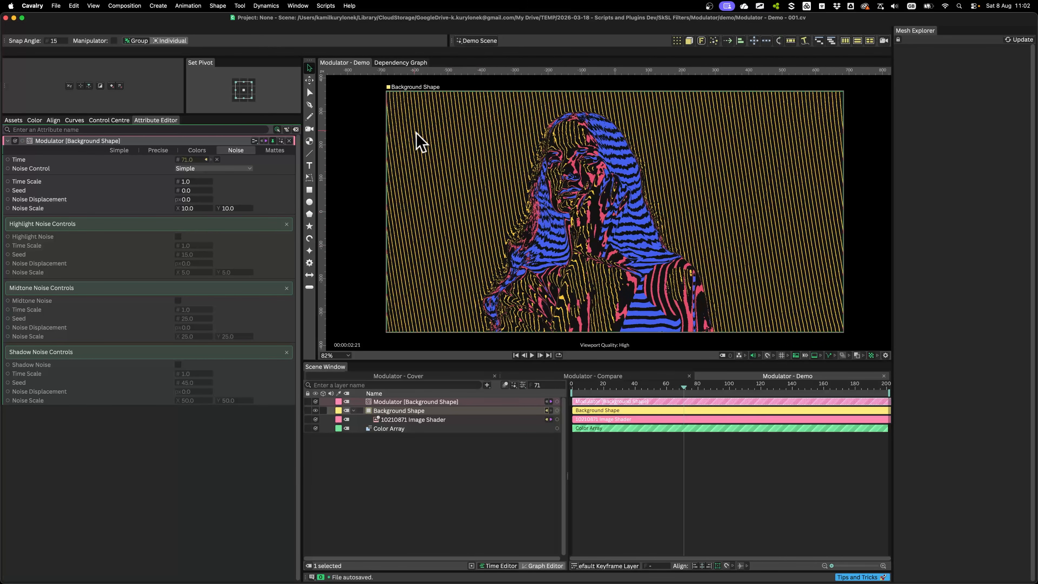
drag(581, 386, 665, 388)
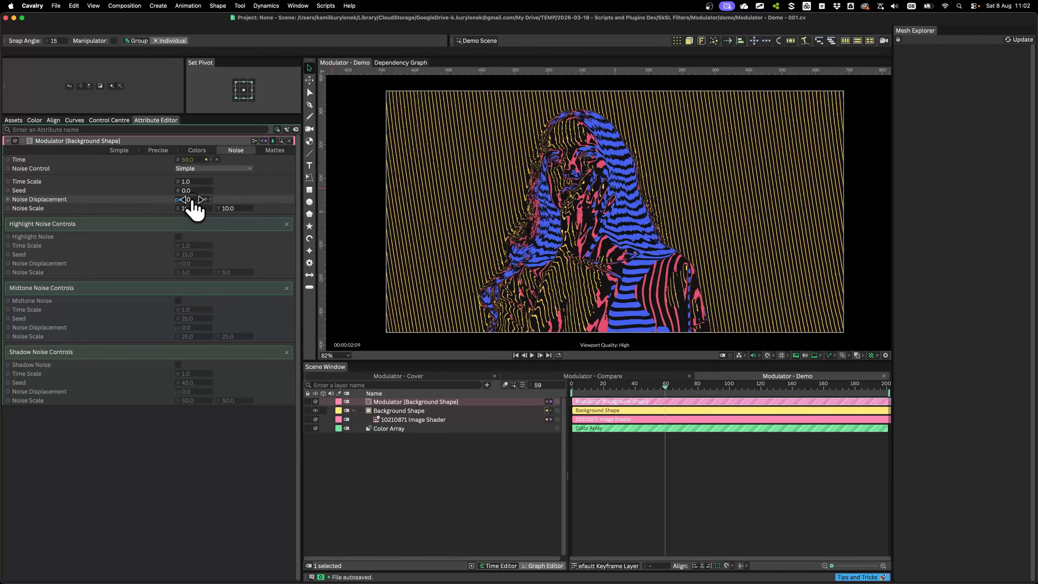
drag(197, 207, 199, 204)
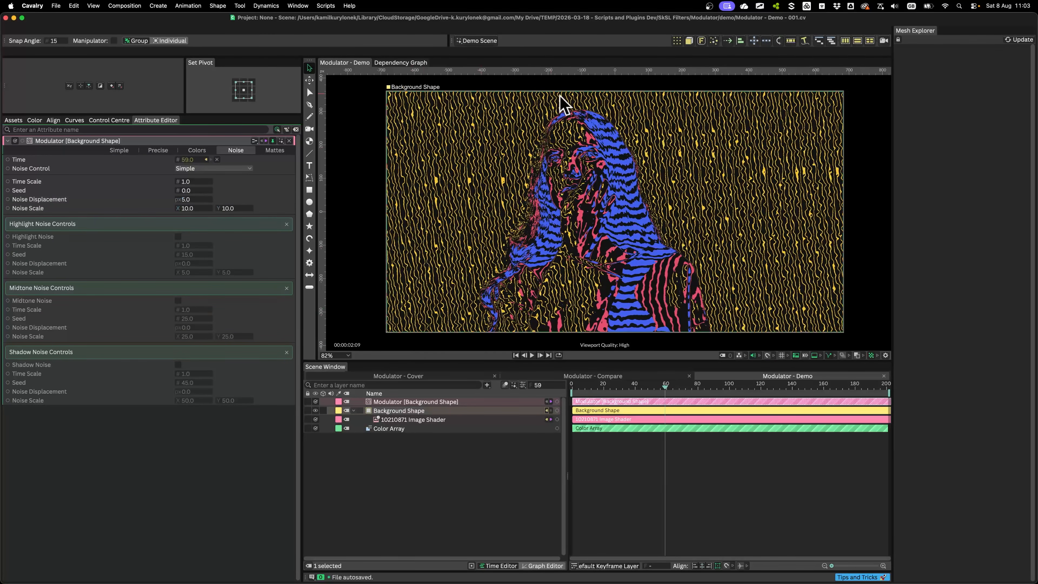
click(669, 483)
key(space)
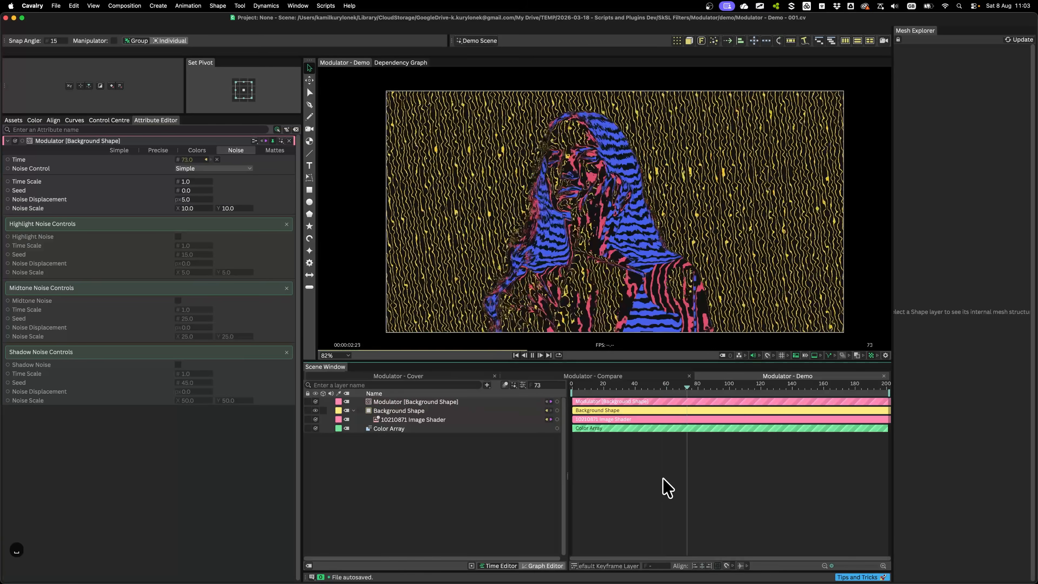
key(space)
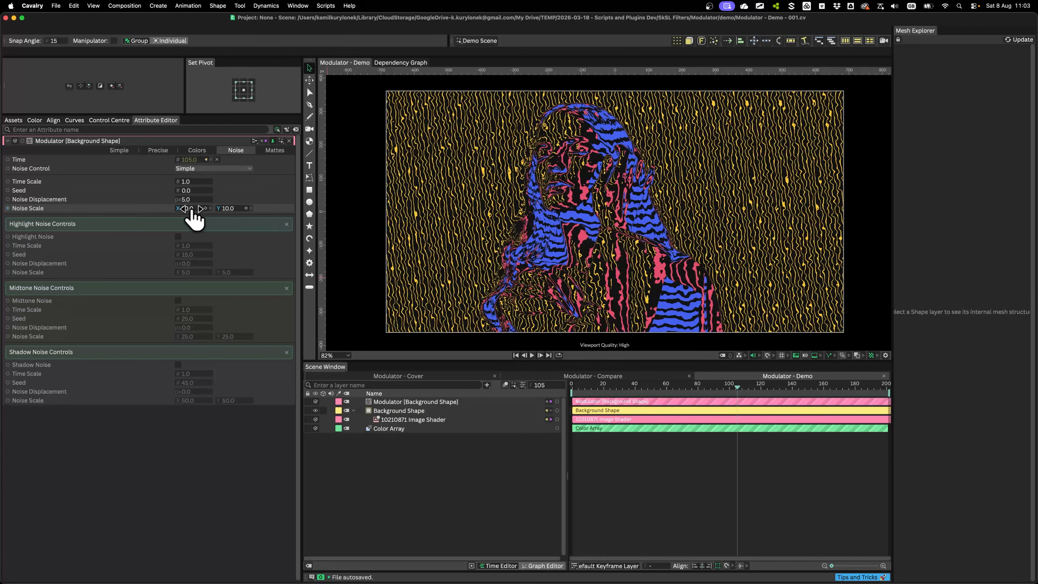
- Set the Noise Scale to X 1 and Y 0.001 and preview the animated noise
drag(183, 208, 108, 209)
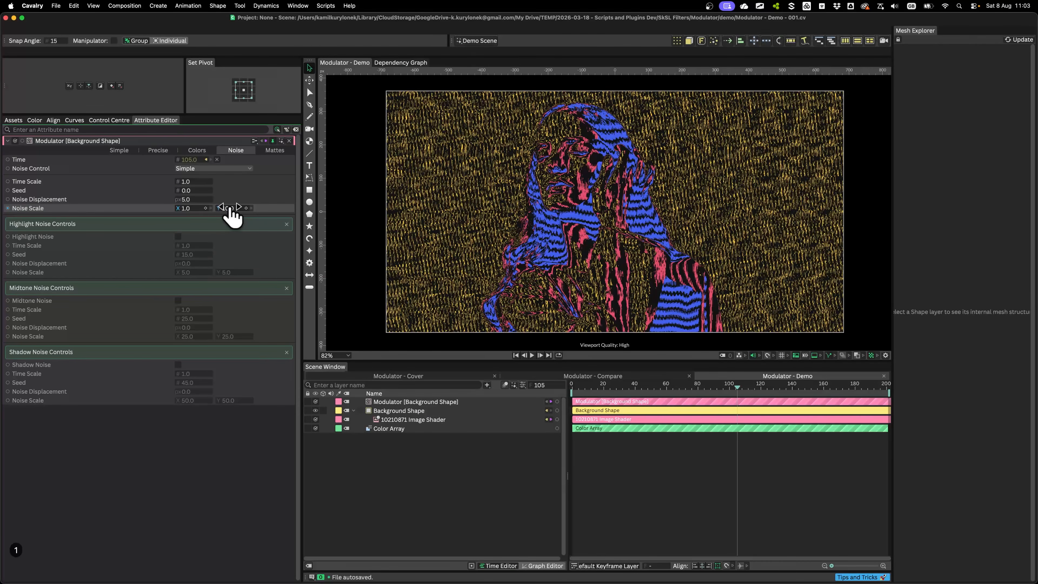
click(230, 209)
text(0.001)
key(Return)
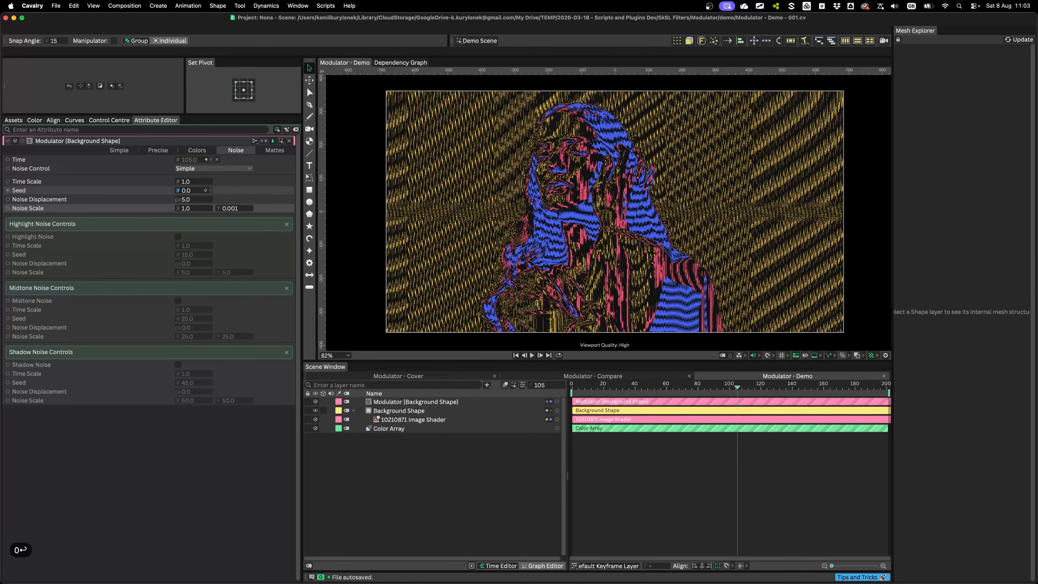
key(space)
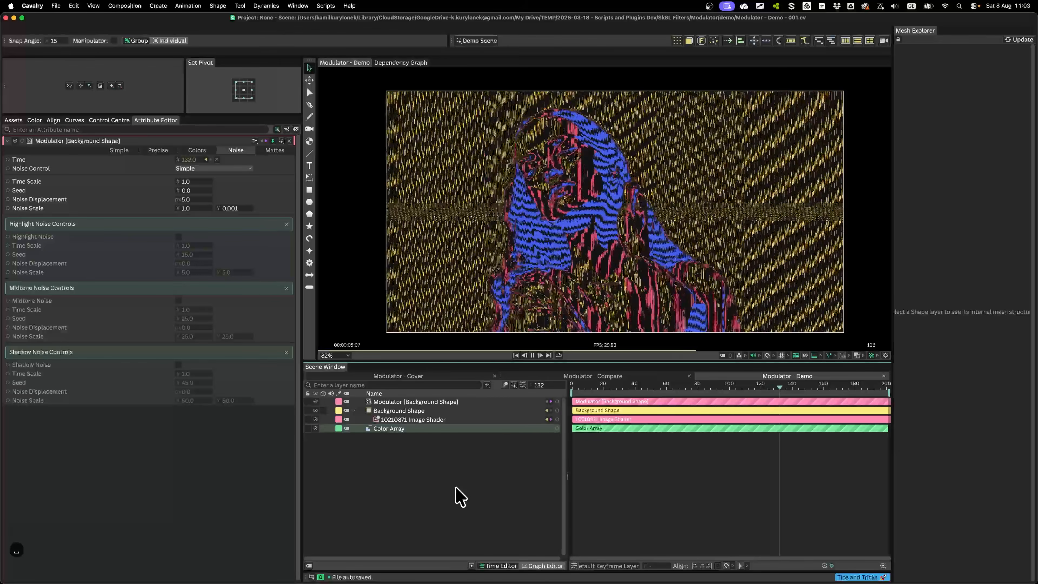
key(space)
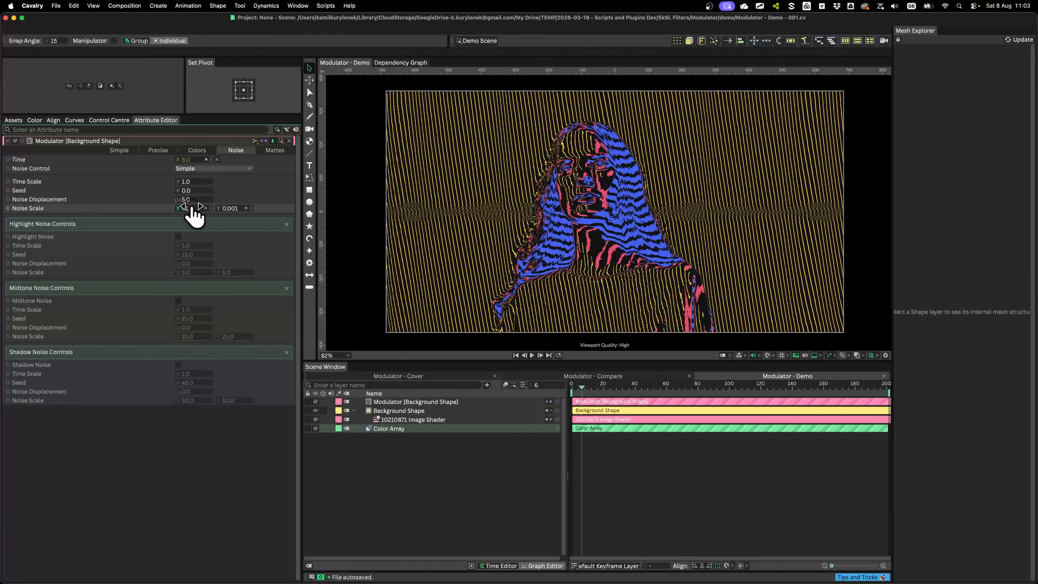
- Change the Noise Scale to X 61 and Y 7.001 and play back the wavier lines
drag(231, 208, 243, 208)
key(space)
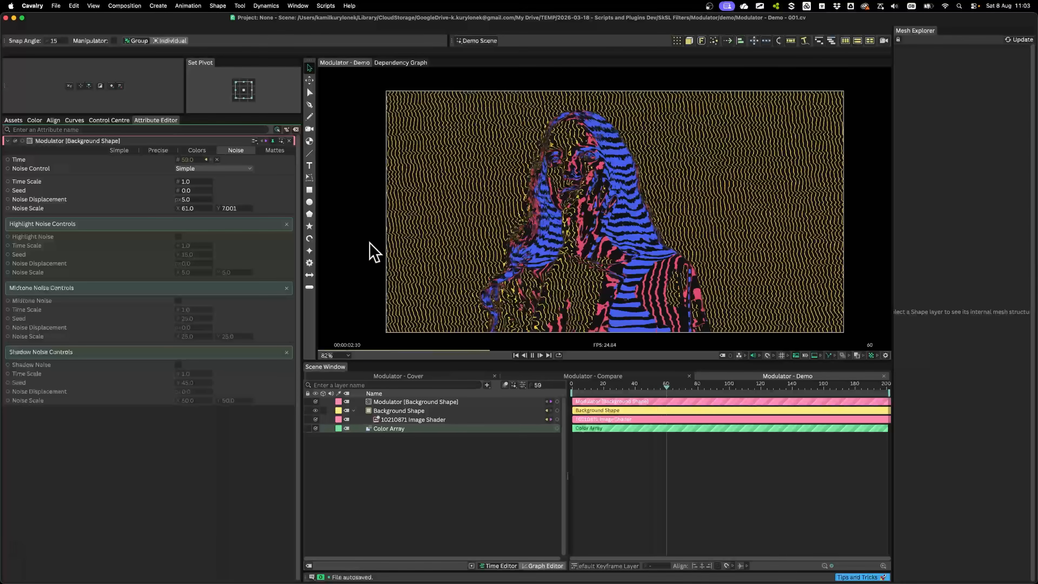
key(space)
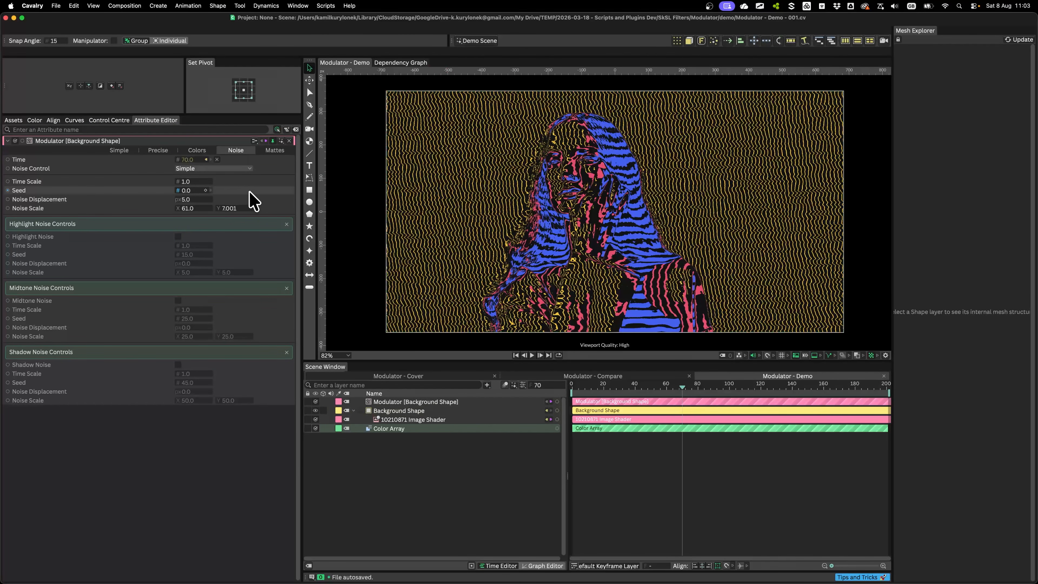
- Lower the Noise Displacement to 2 and preview the animation
click(194, 199)
text(2)
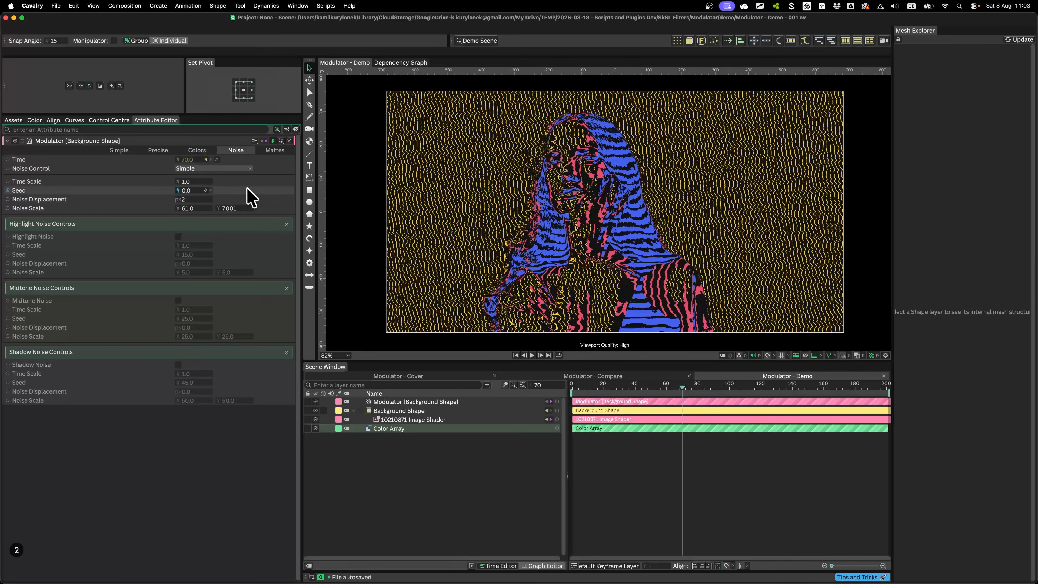
click(247, 188)
key(space)
key(space)
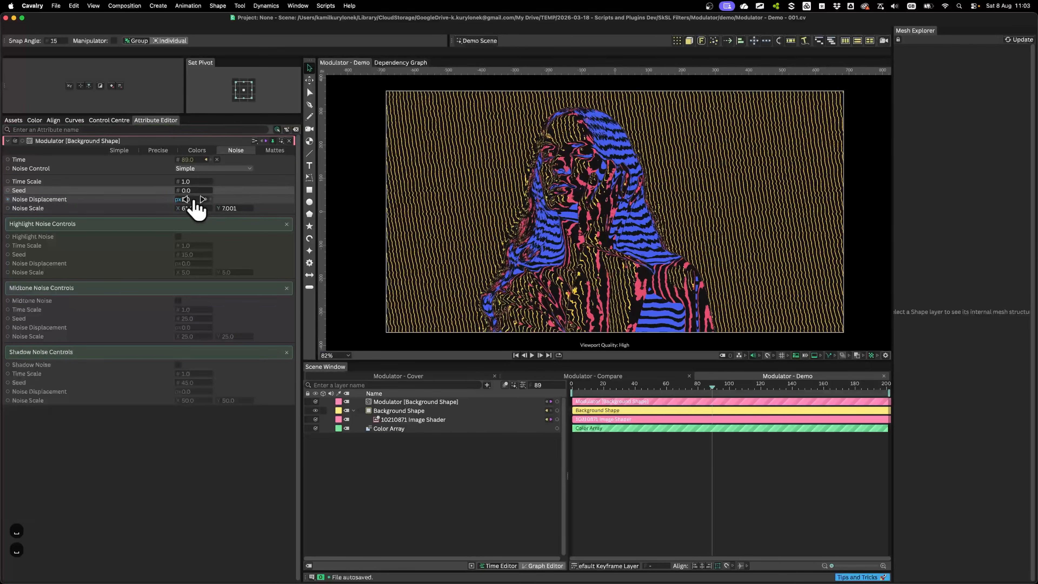
- Reduce the Noise Displacement to 1 and play back the animation
click(192, 199)
text(1)
key(space)
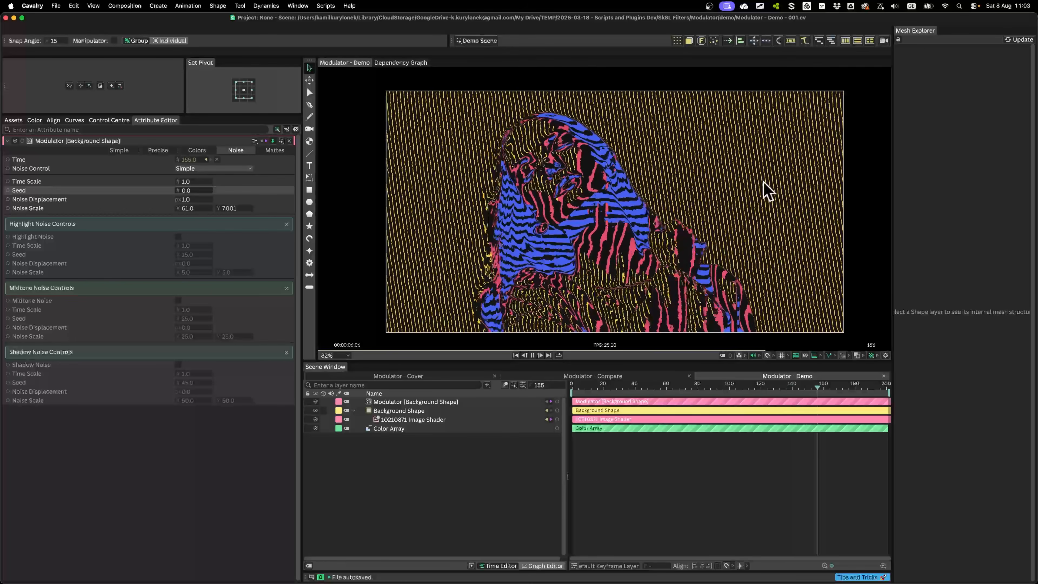
key(space)
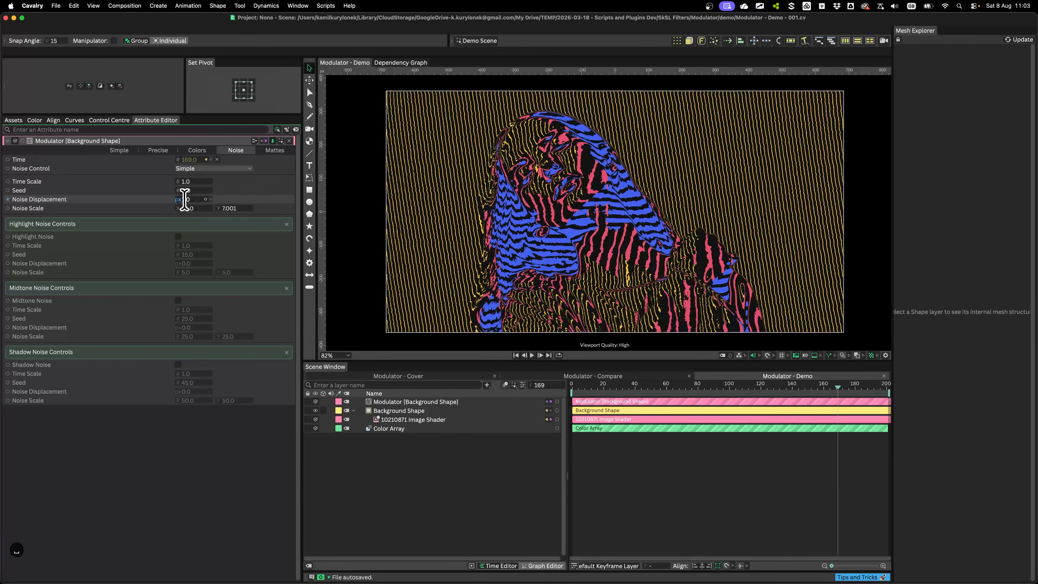
- Set the Noise Displacement to 5 and the Noise Scale X to 47.001, and preview the animation
key(Return)
key(space)
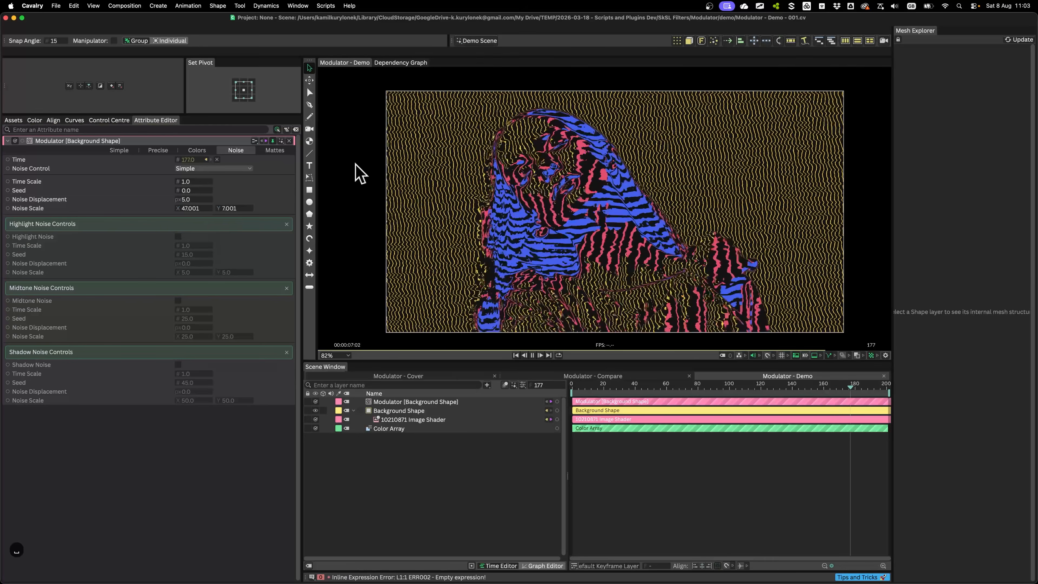
key(space)
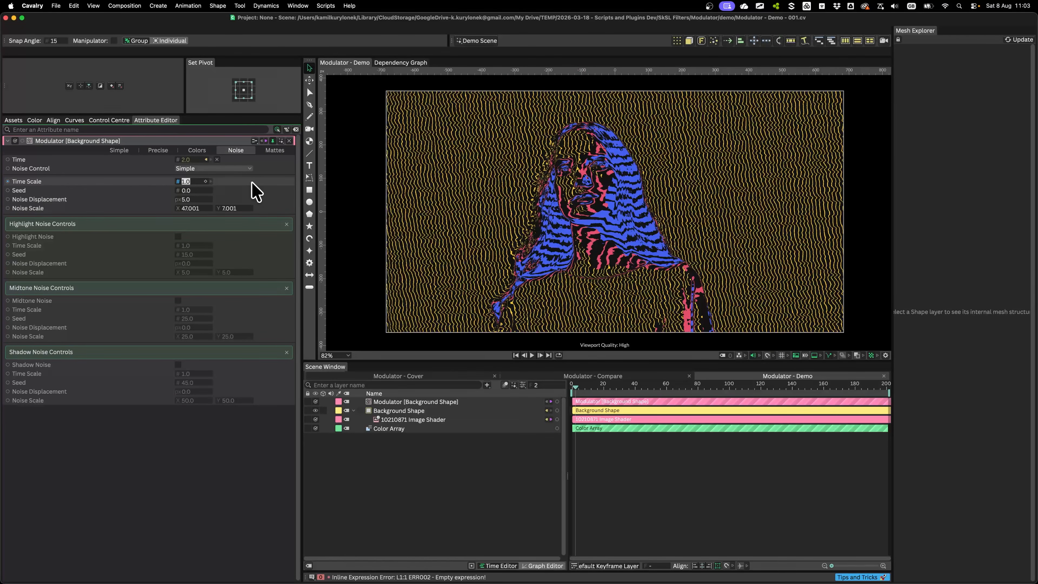
- Set the noise Time Scale to 0.1 and inspect the slower line movement up close during playback
text(.1)
key(Return)
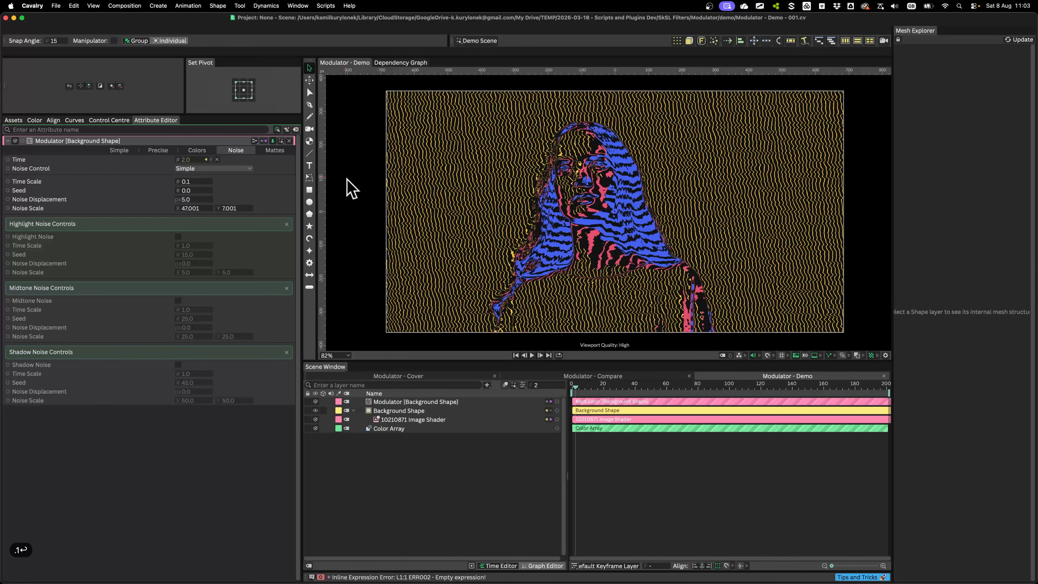
key(space)
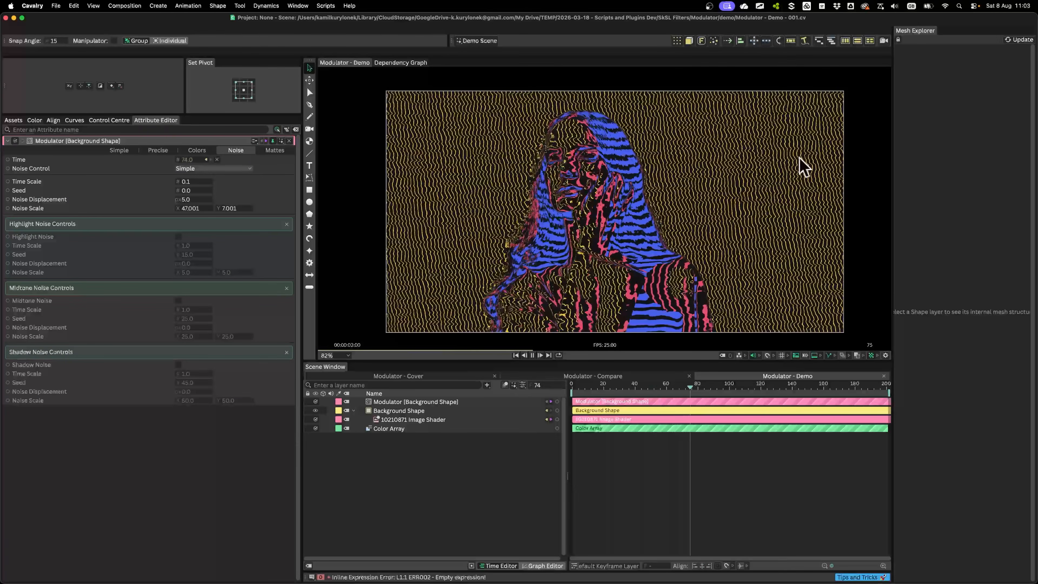
scroll(822, 152, up, 5)
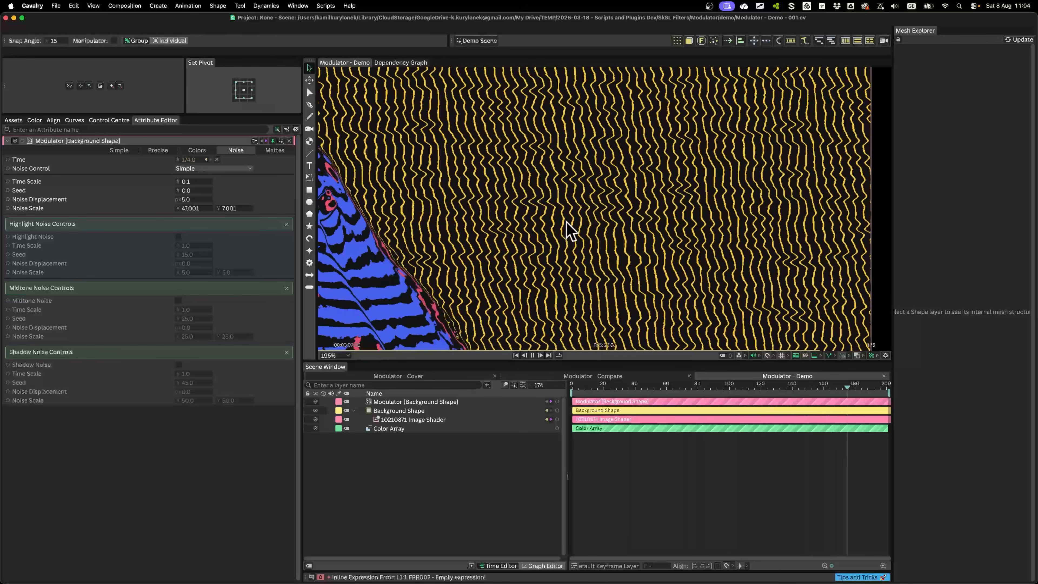
key(space)
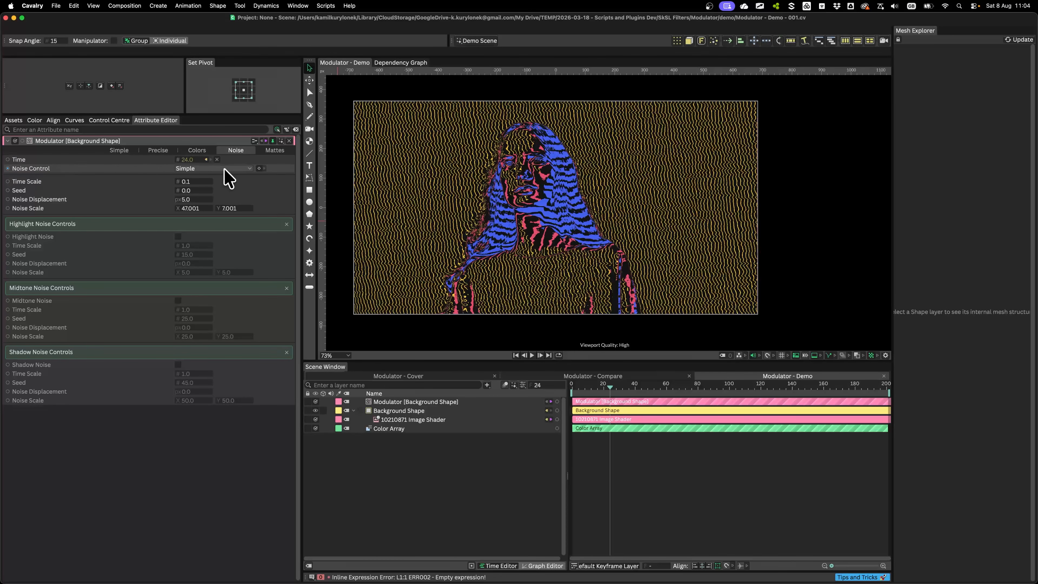
- Switch Noise Control from Simple to Precise and preview the animation
click(228, 176)
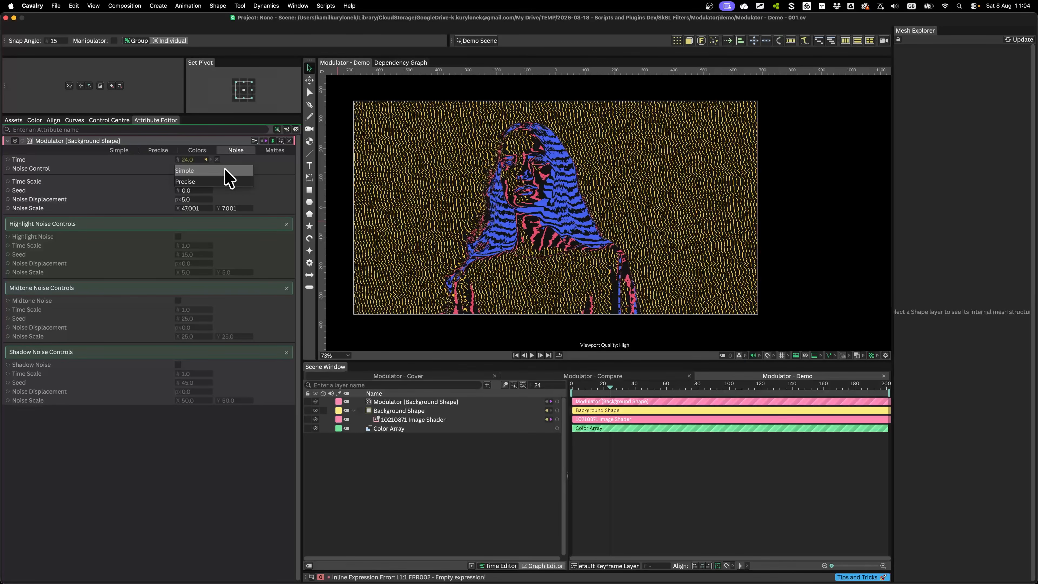
click(220, 181)
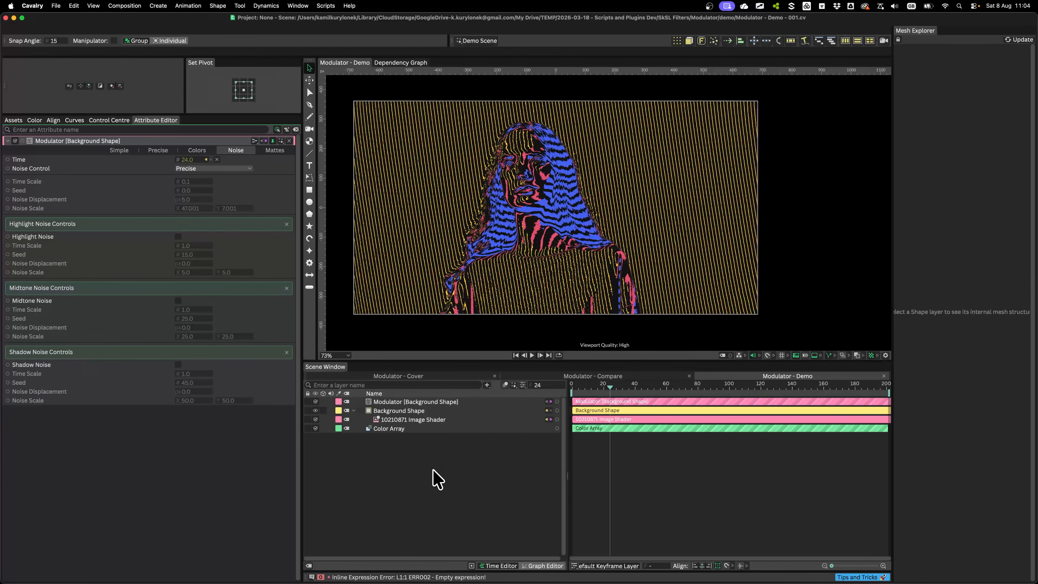
key(space)
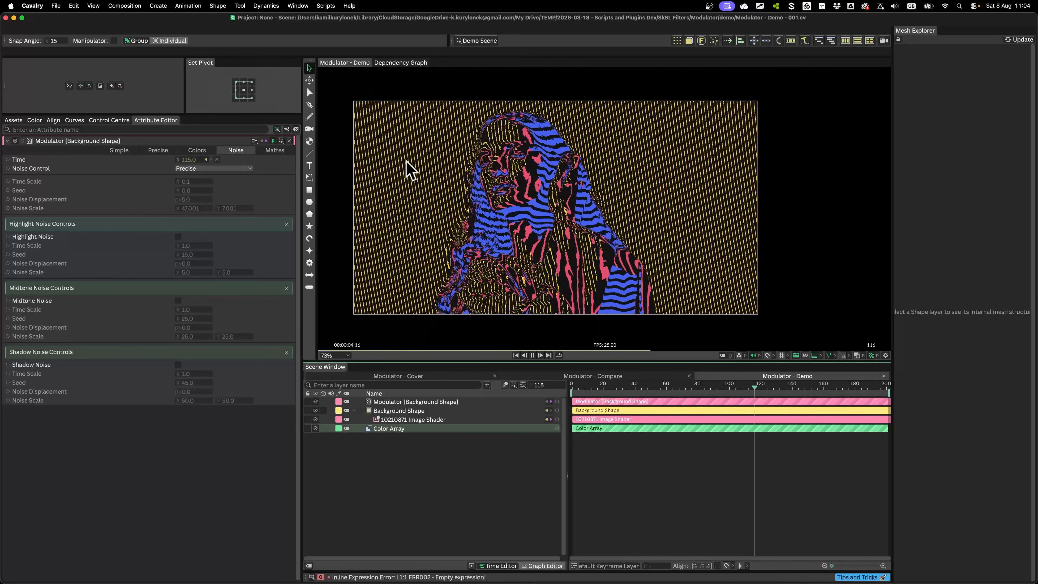
key(space)
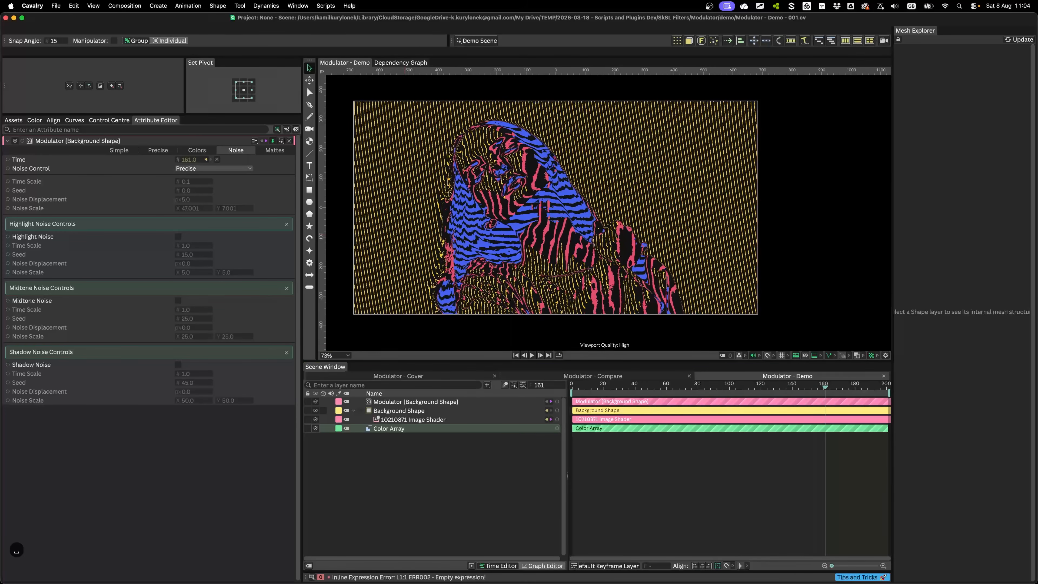
- Enable Highlight Noise with a Noise Displacement of 4 and a Noise Scale X of 32, and preview it
click(177, 236)
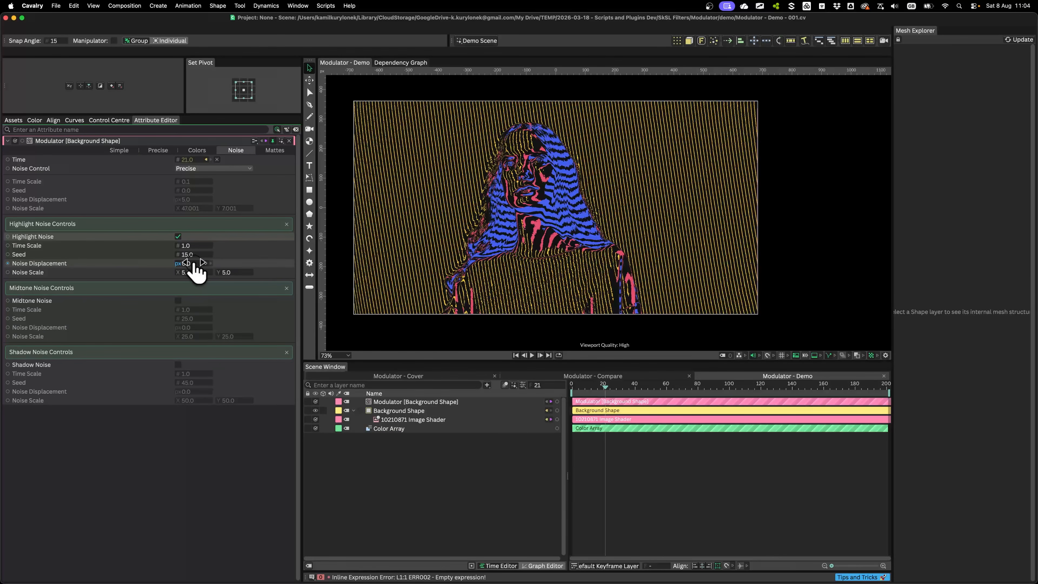
drag(195, 262, 200, 263)
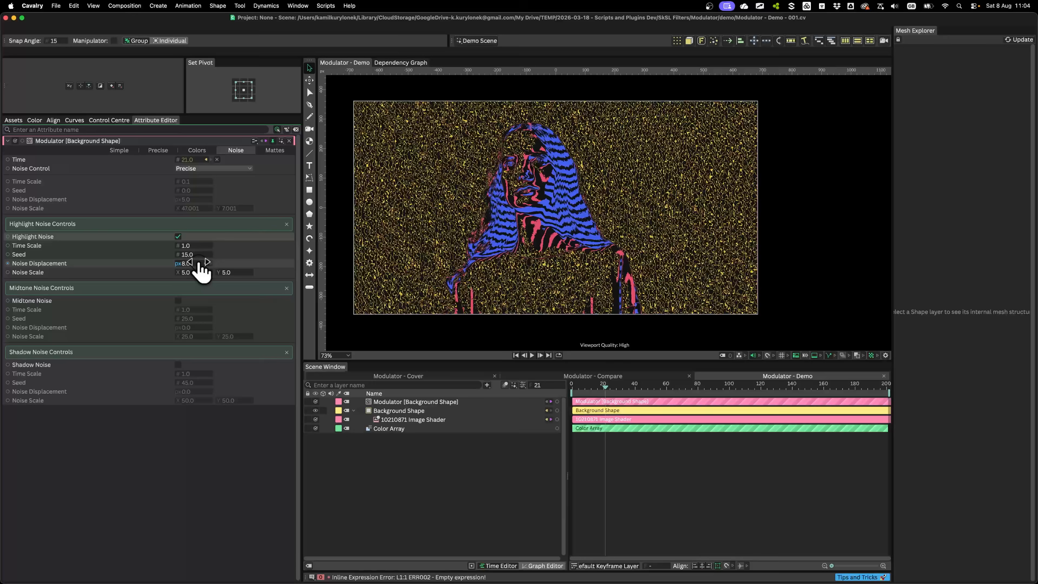
click(197, 150)
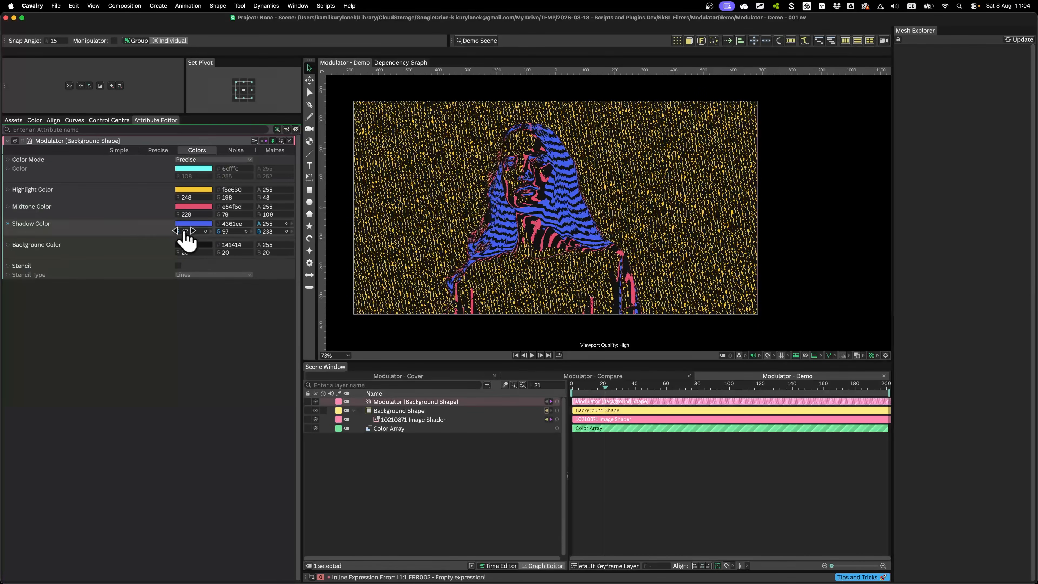
click(236, 150)
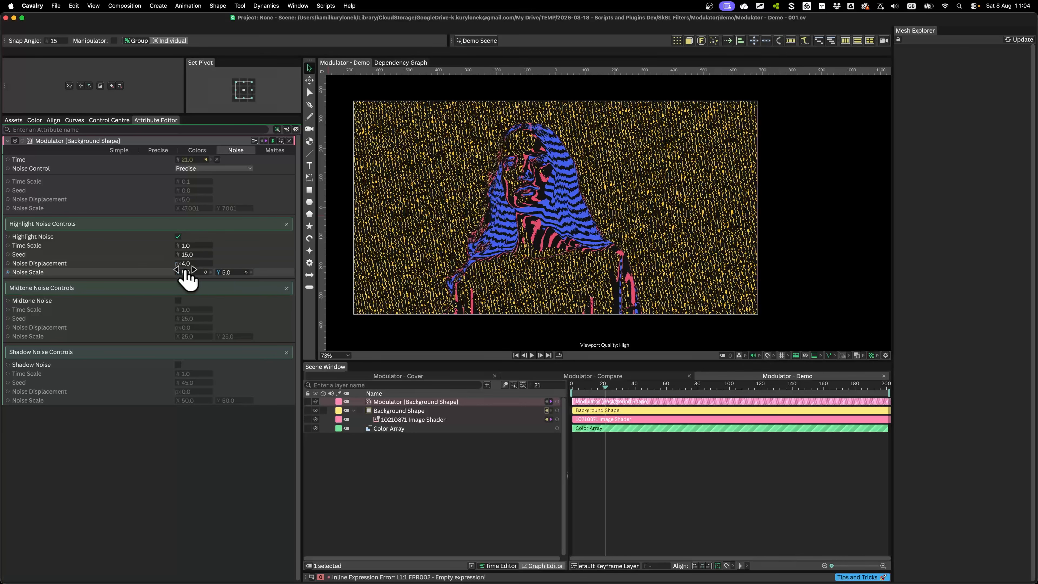
drag(190, 273, 206, 273)
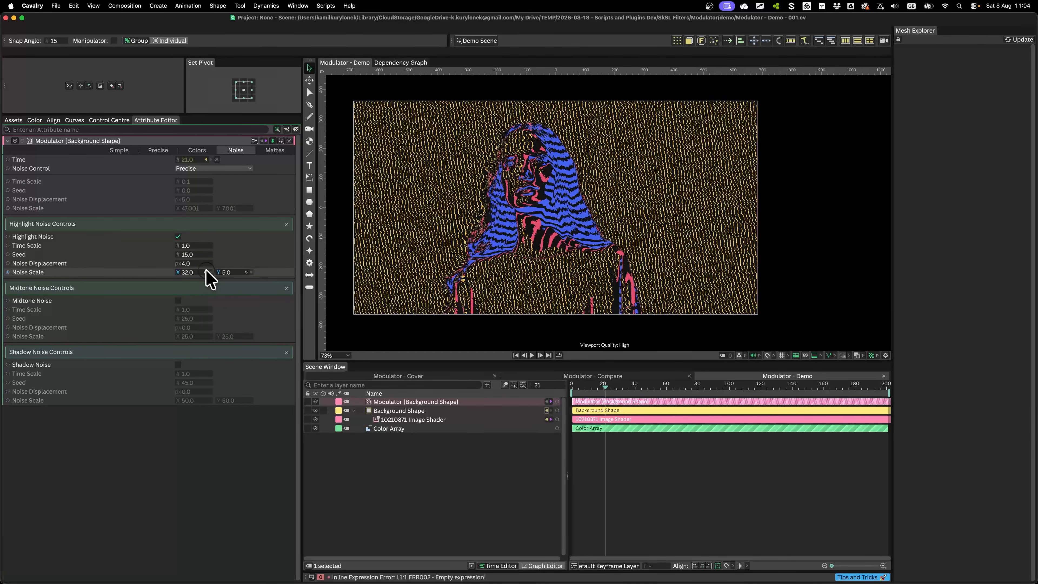
key(space)
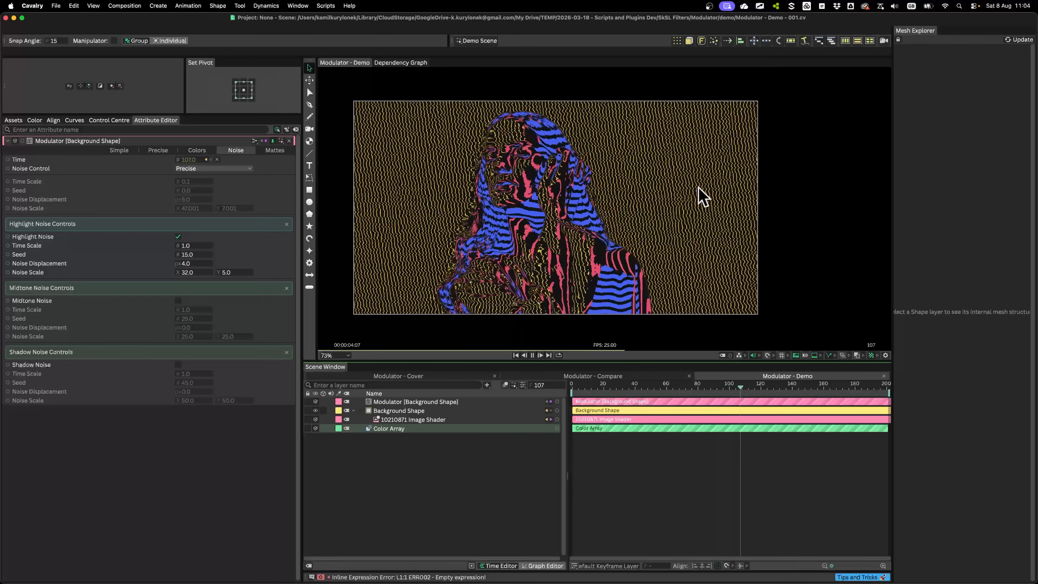
key(space)
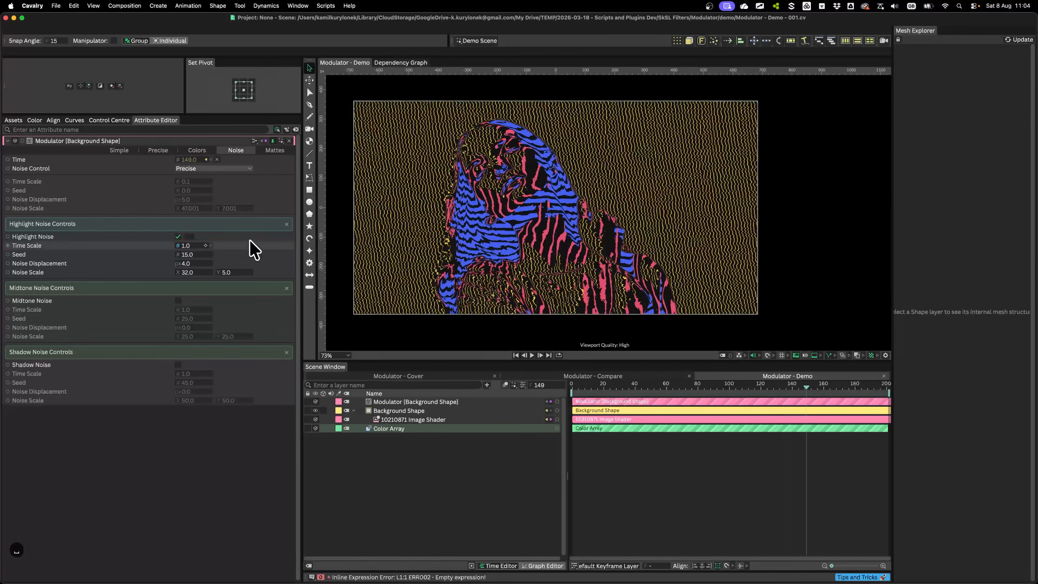
- Set the Highlight Noise Time Scale to 0.2 and preview the animation
click(204, 246)
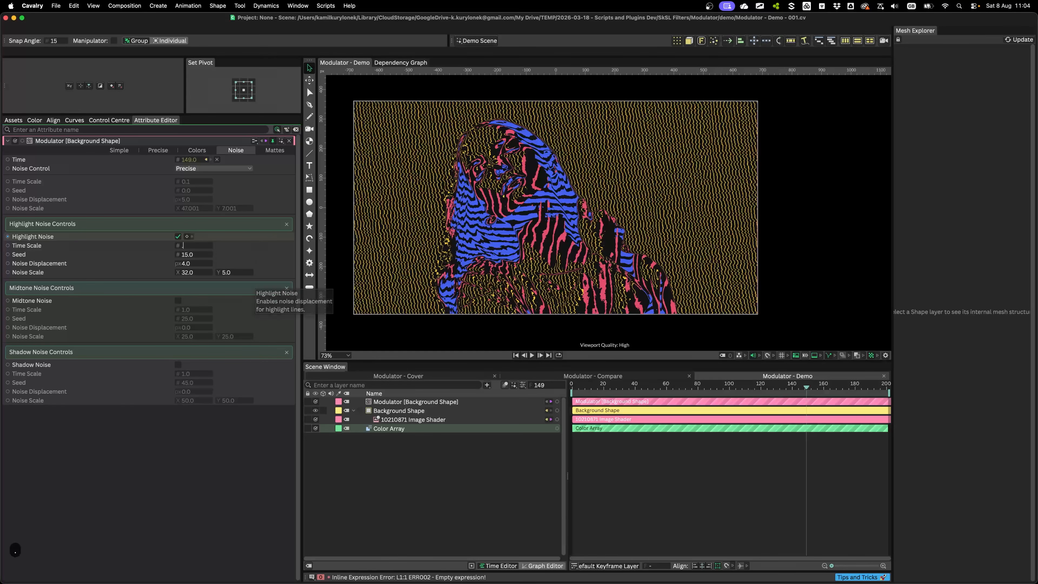
key(space)
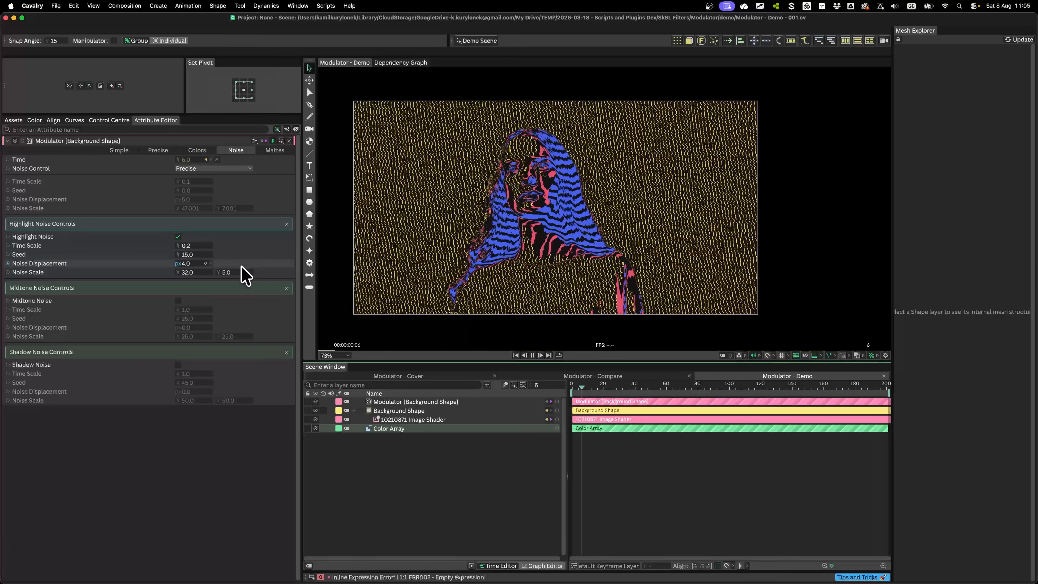
key(space)
- Set the Highlight Noise Scale Y to 100 and play back the result
click(226, 272)
text(100)
key(Return)
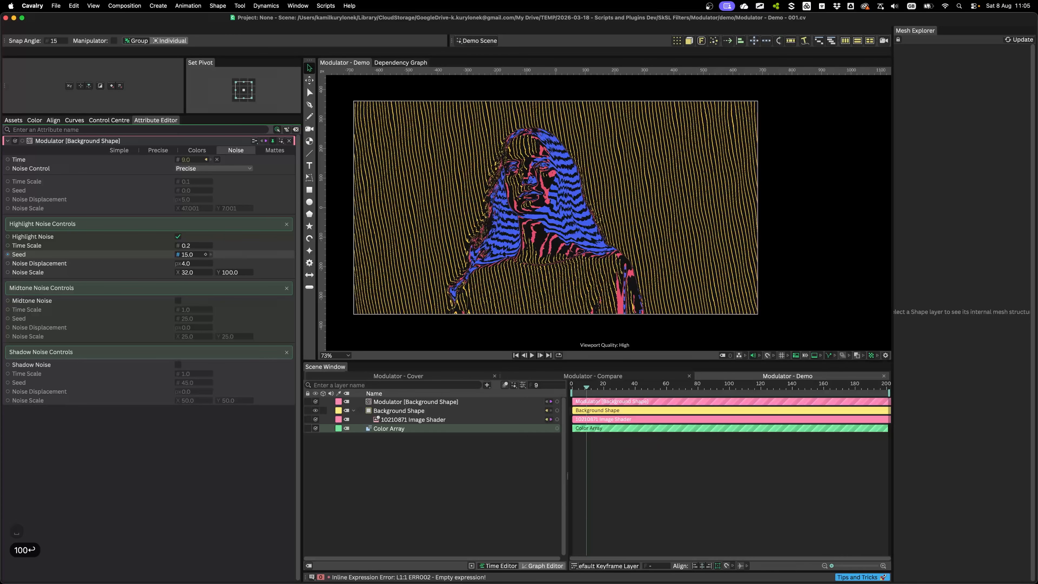
key(space)
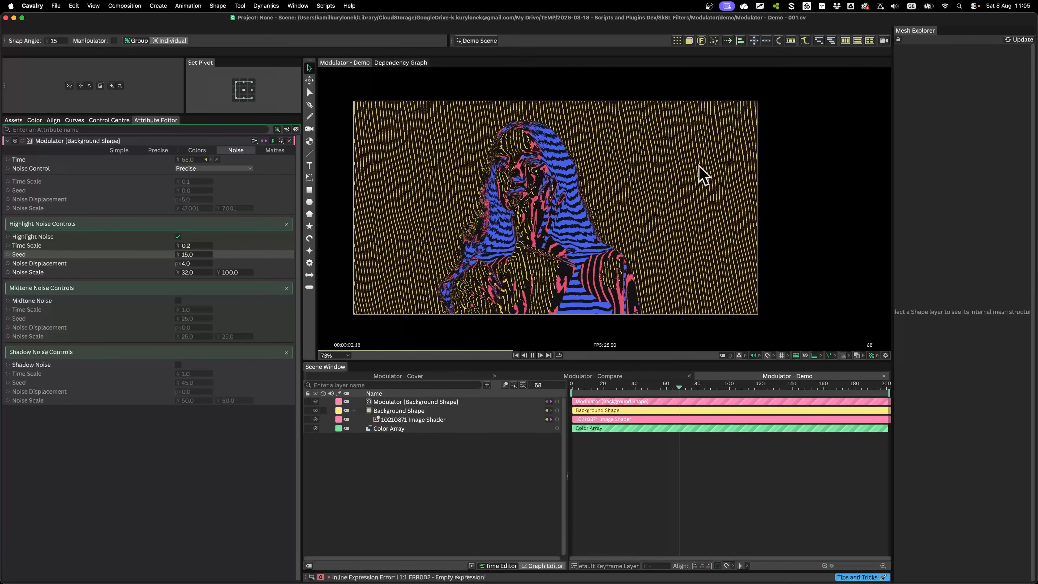
key(space)
- Set the Highlight Noise Scale X to 2 and preview the animated highlight lines
click(199, 273)
text(2)
click(249, 257)
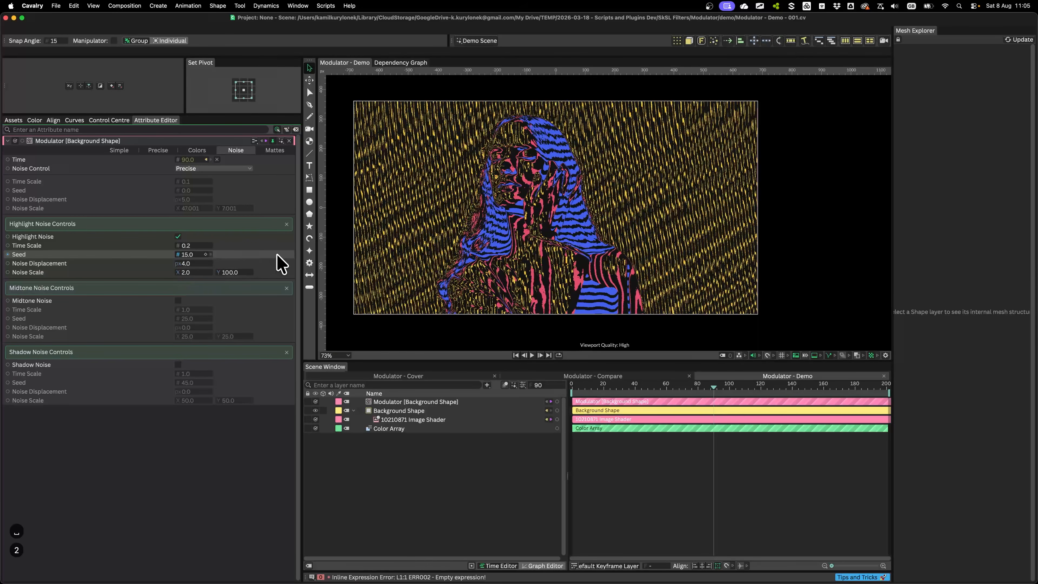
key(space)
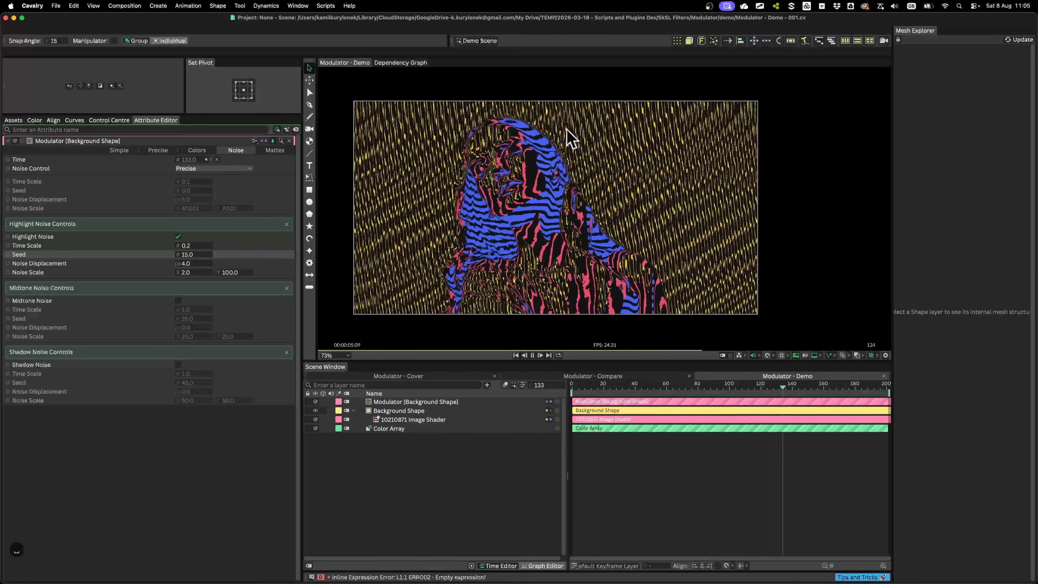
key(space)
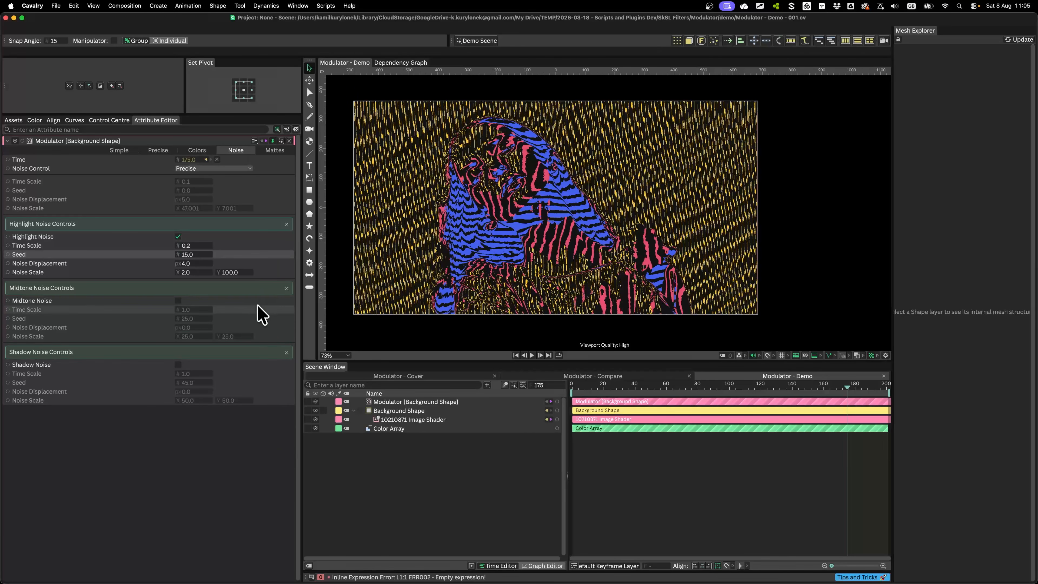
- Turn off Highlight Noise and play the animation briefly
click(178, 236)
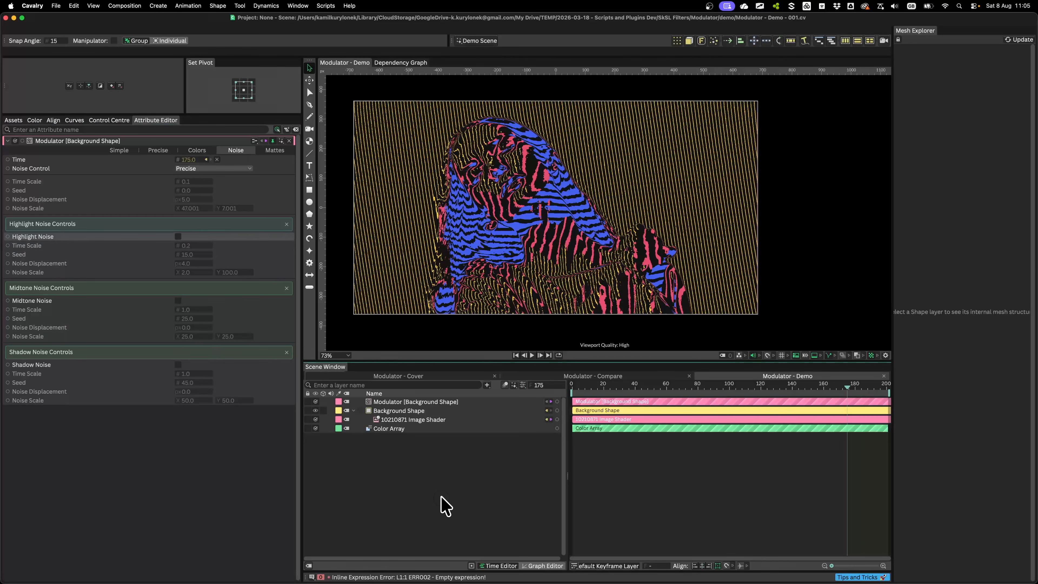
key(space)
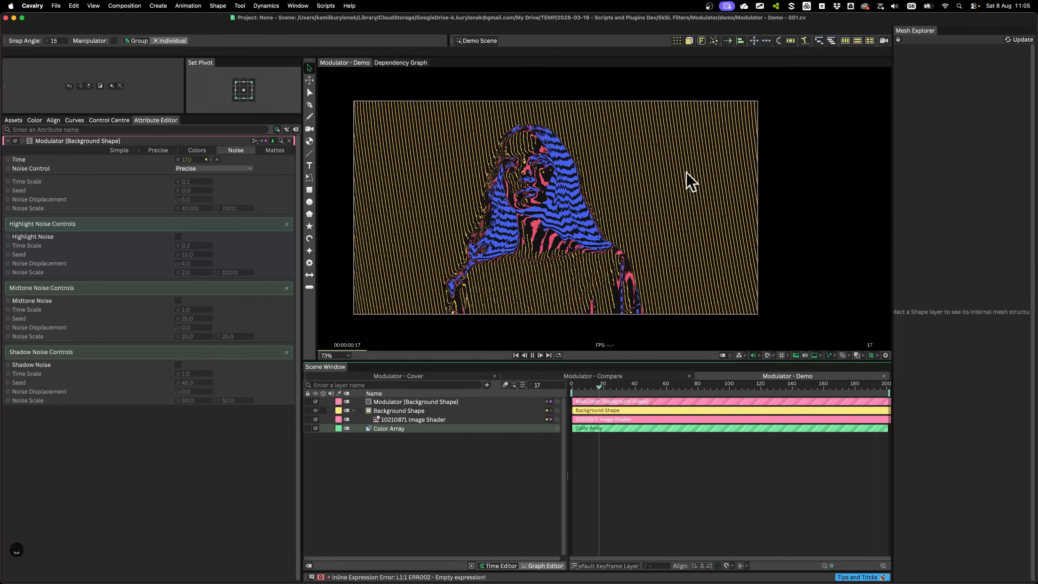
key(space)
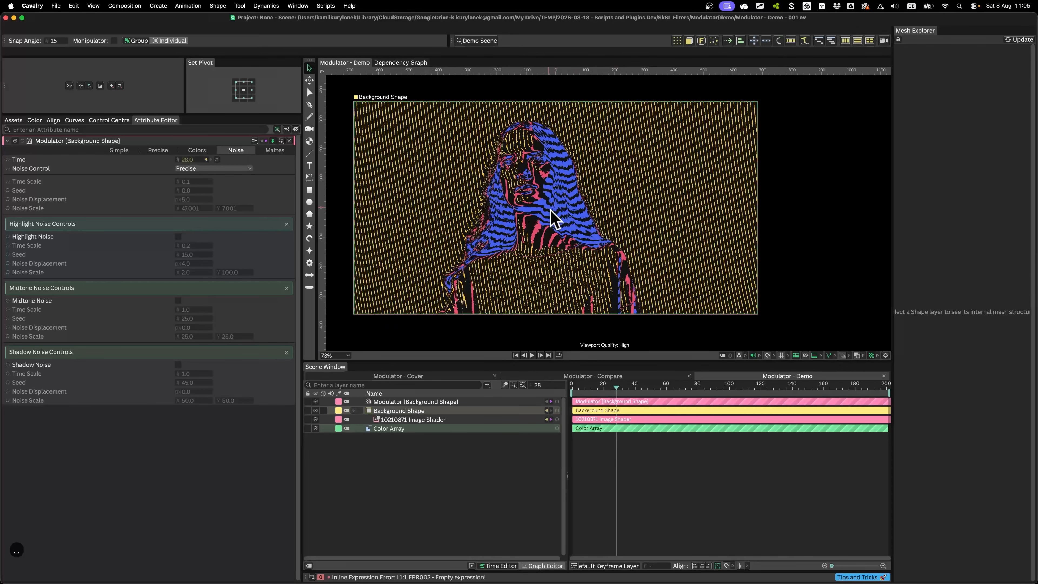
- Enable Shadow Noise and set its Noise Displacement to 25
scroll(550, 210, up, 5)
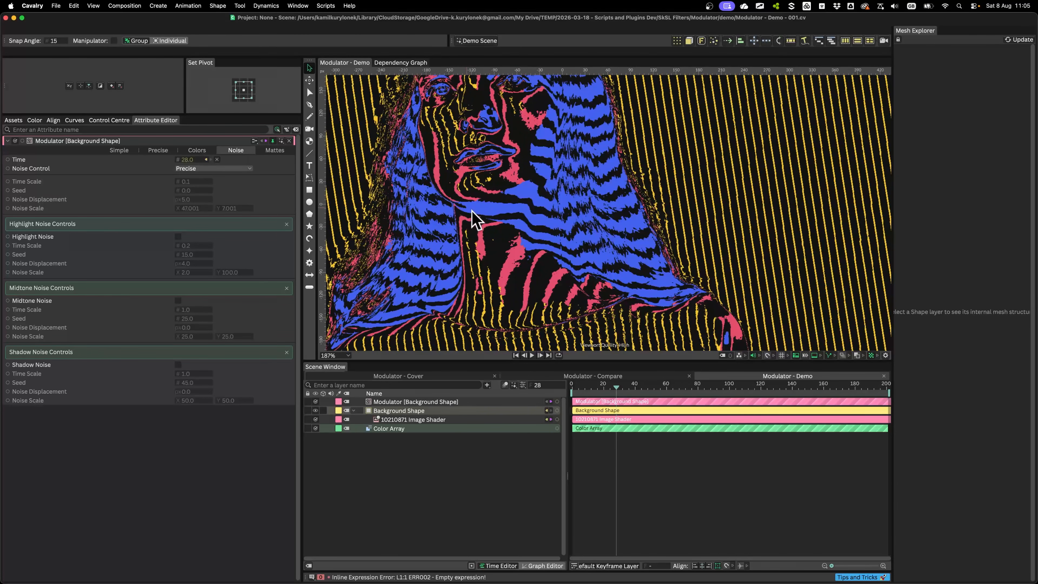
scroll(547, 218, down, 5)
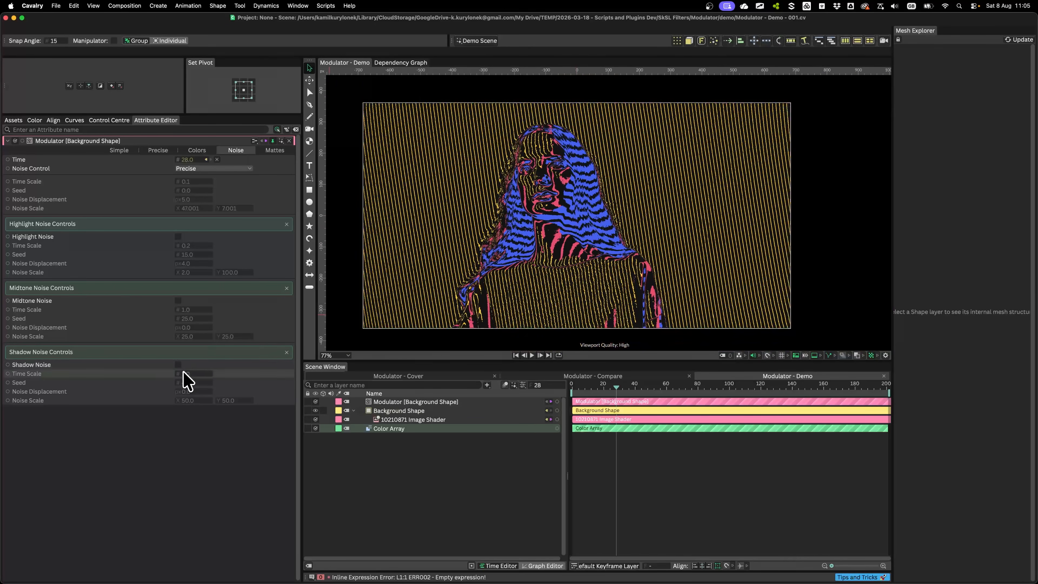
click(177, 364)
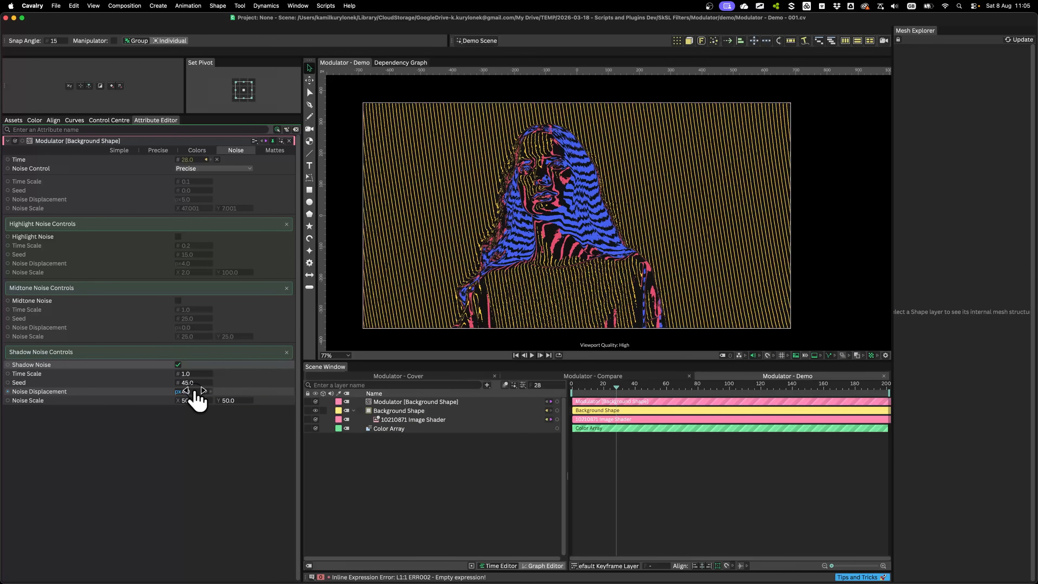
drag(205, 397, 212, 395)
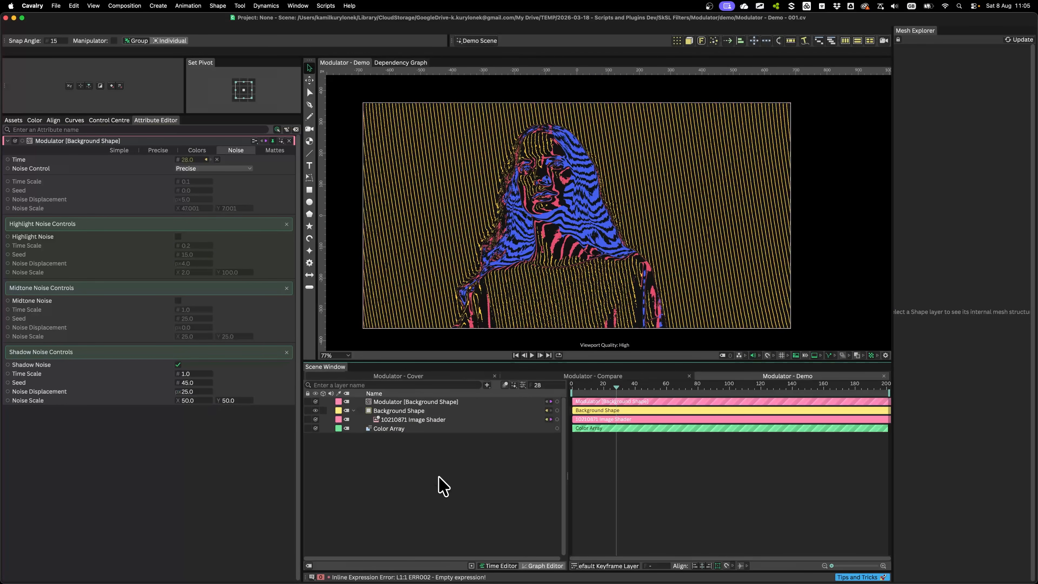
- Set the Shadow Noise Time Scale to 0.1, playing the animation before and after the change
key(space)
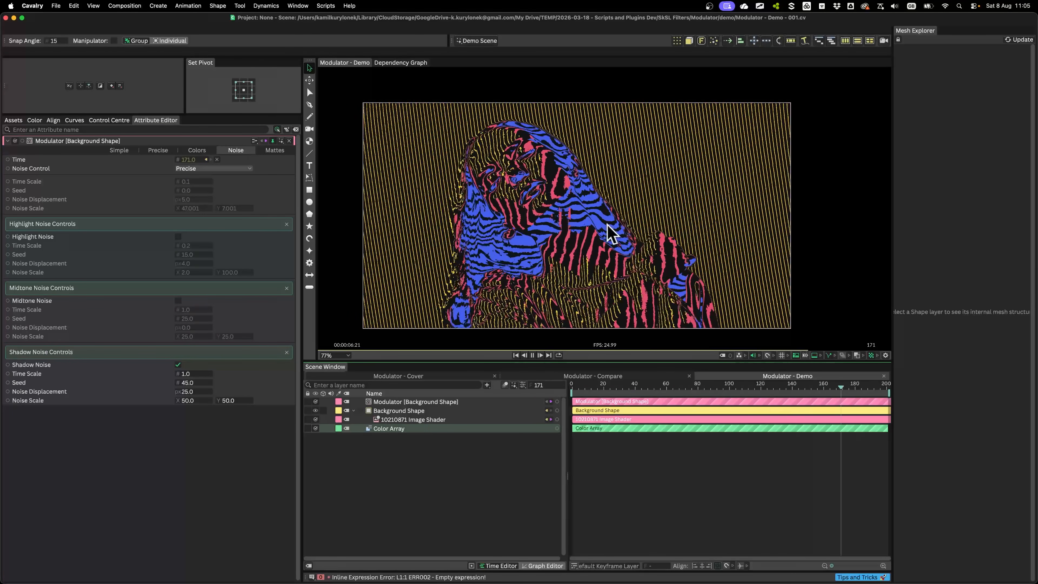
key(space)
click(189, 374)
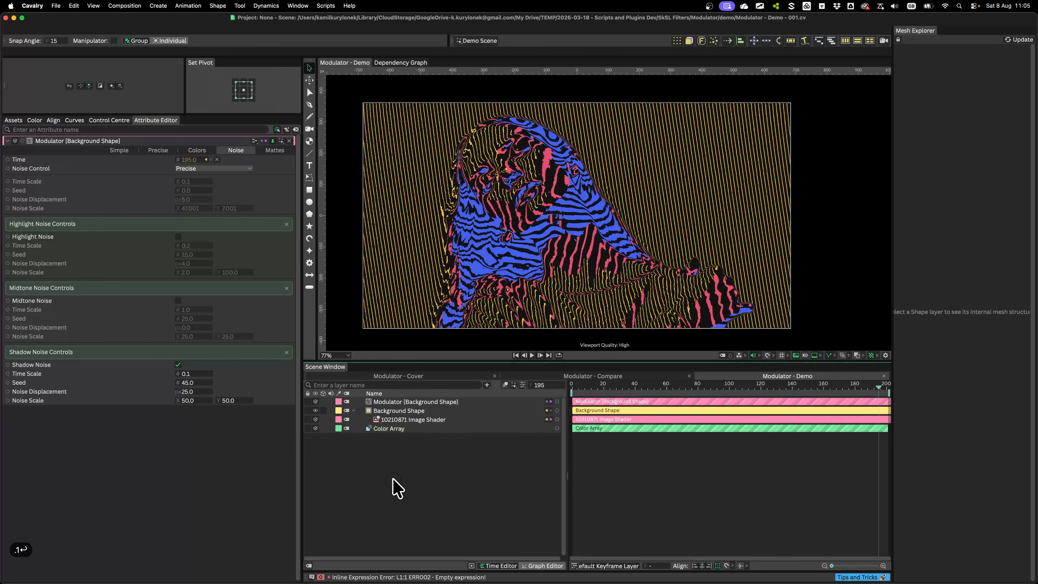
key(space)
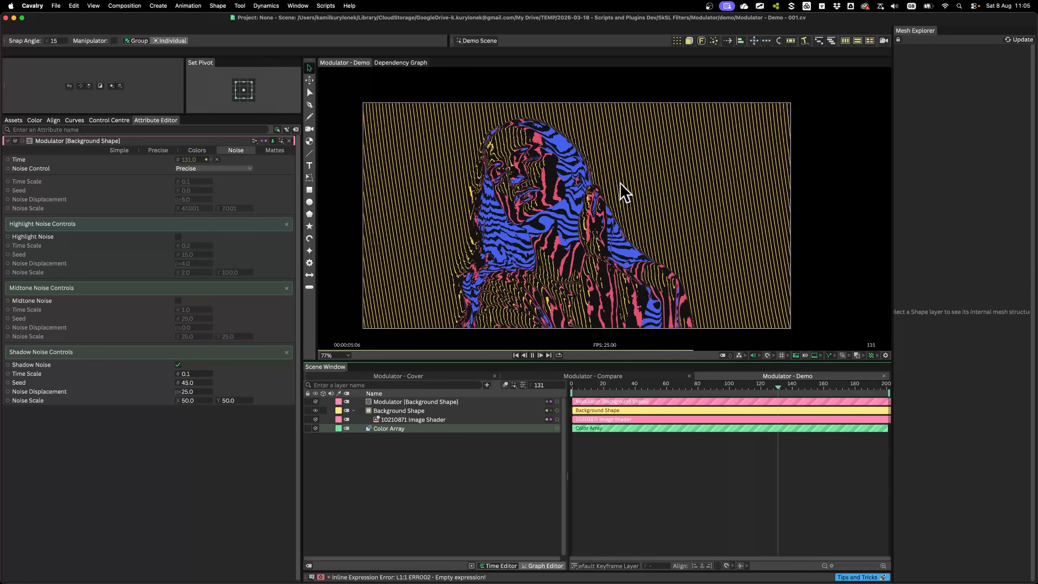
key(space)
- Turn off Shadow Noise and disable the Midtone Pass and Shadow Pass in the Modulator's Precise settings
click(178, 364)
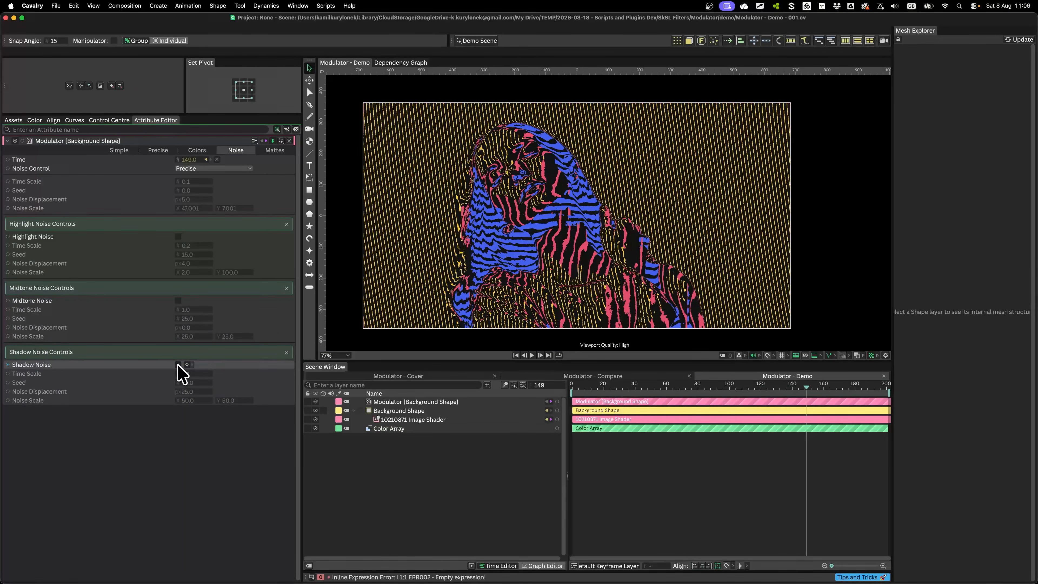
click(196, 150)
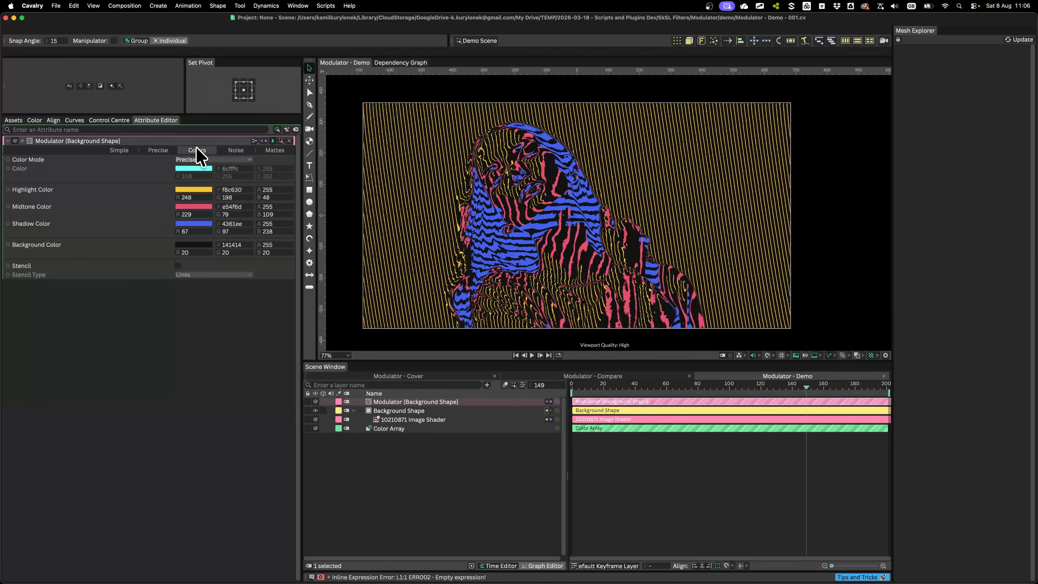
click(160, 150)
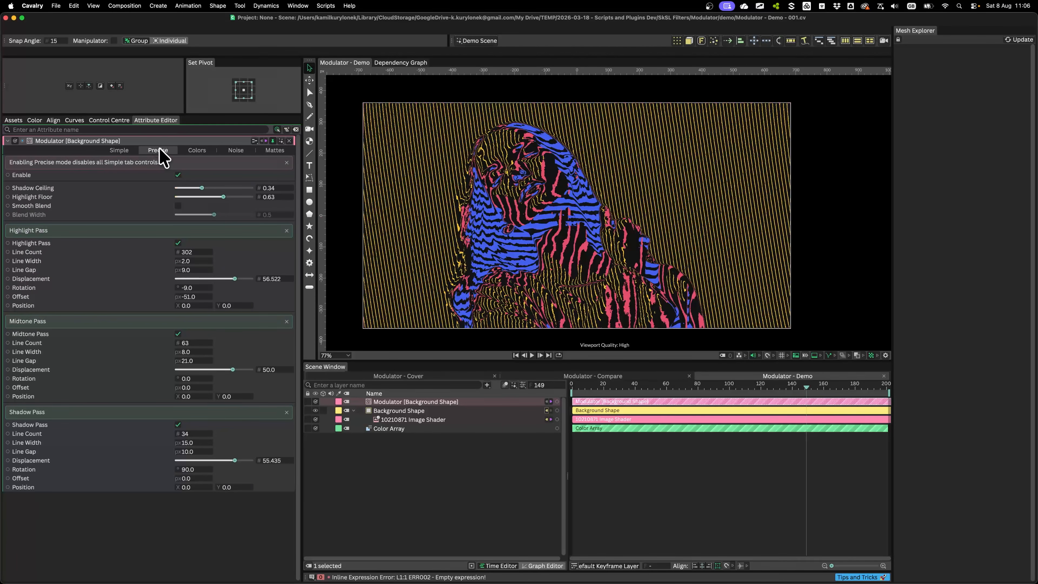
click(178, 333)
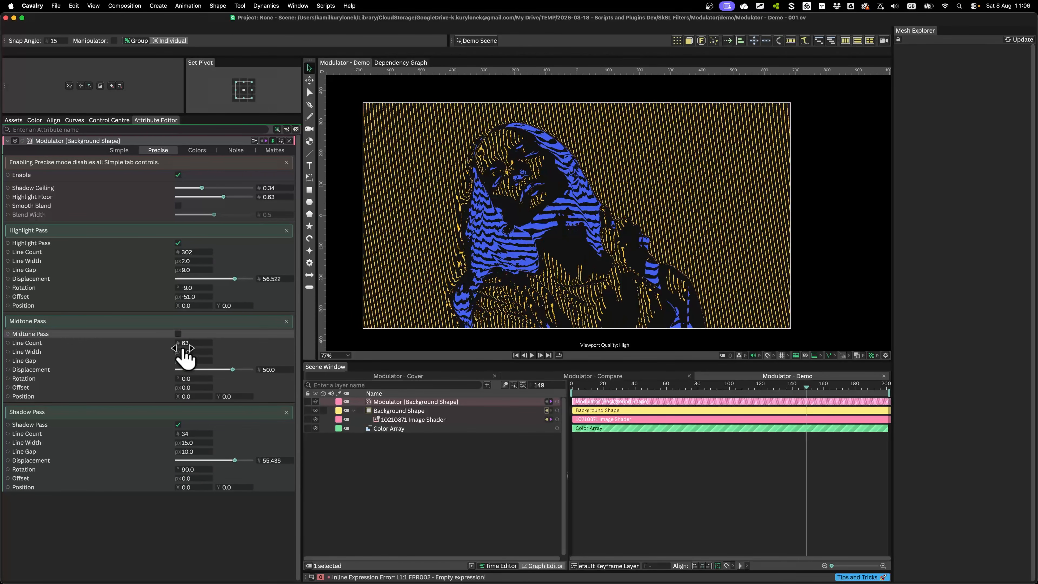
click(178, 424)
- Lower the Shadow Ceiling to 0.31 and the Highlight Floor to 0.54, previewing the animated highlight lines
click(440, 510)
key(space)
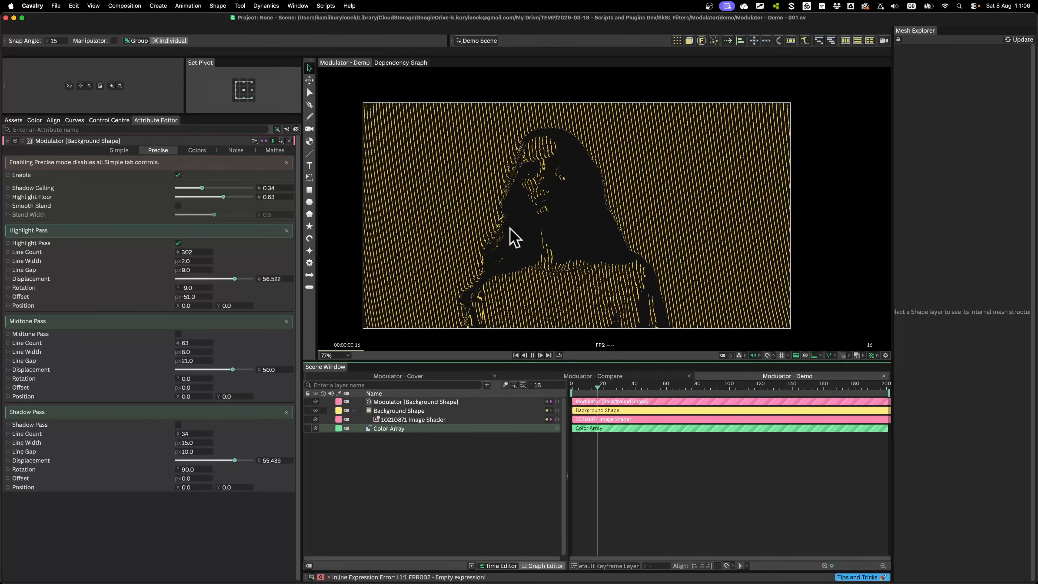
key(space)
mouse_move(223, 197)
mouse_down()
mouse_move(199, 188)
mouse_move(218, 197)
mouse_up()
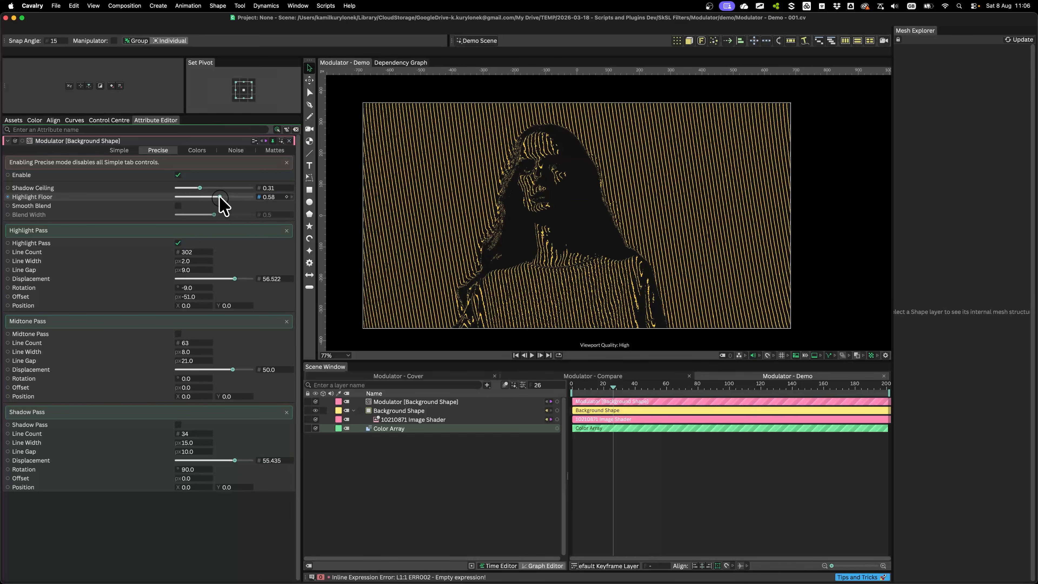
key(space)
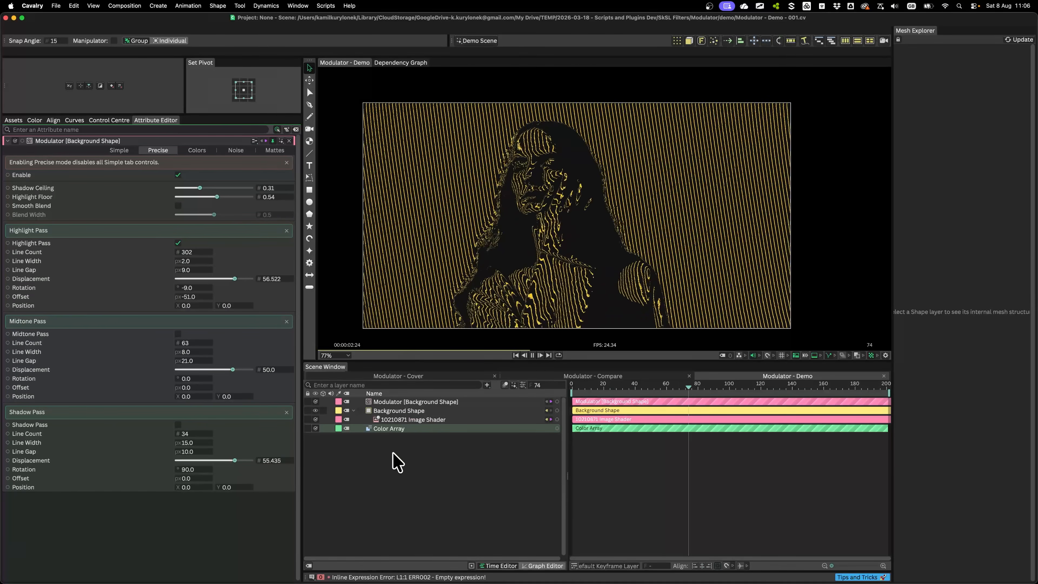
key(space)
- Add a Glow filter to the Background Shape layer
click(403, 410)
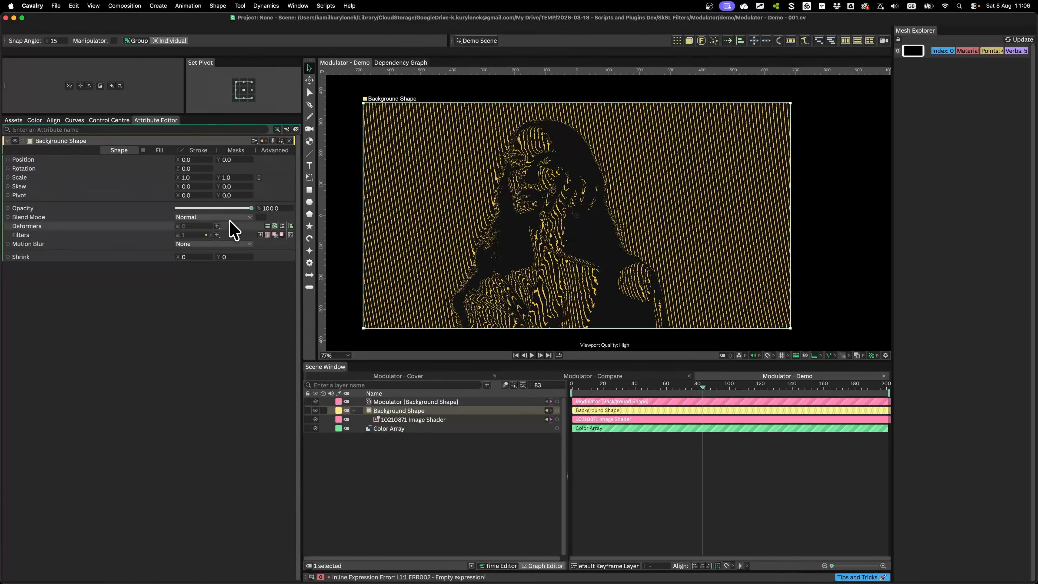
click(211, 235)
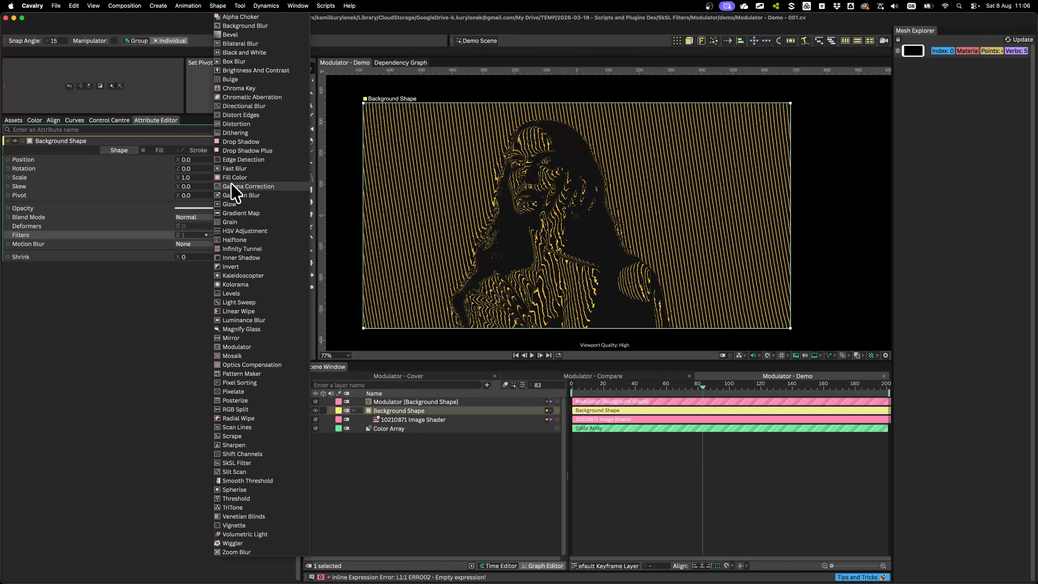
click(230, 204)
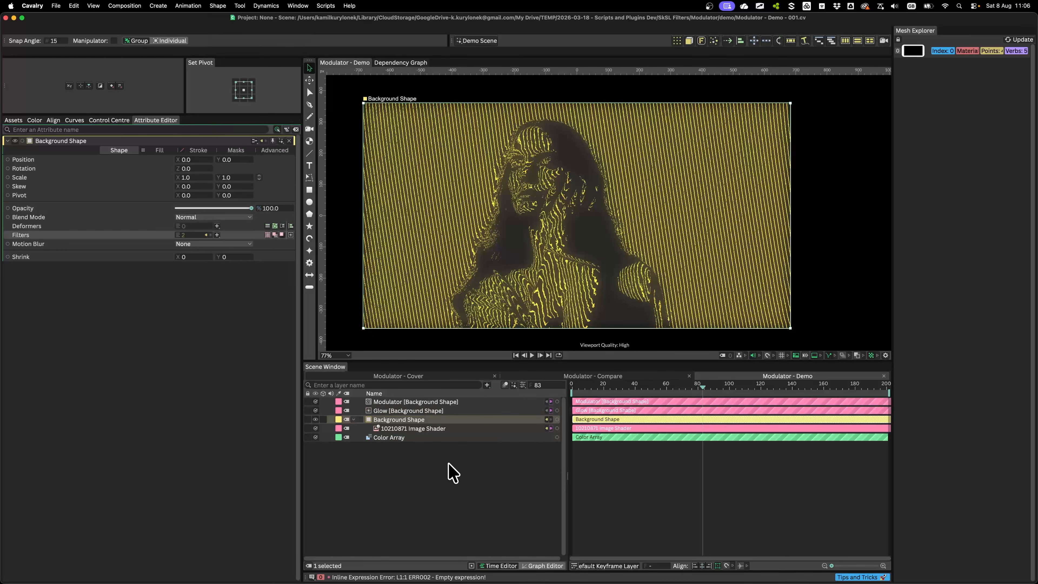
- Set the Glow's Source Gamma to 0.5, link Glow Radius Y to X, and set the radius to 3
click(435, 410)
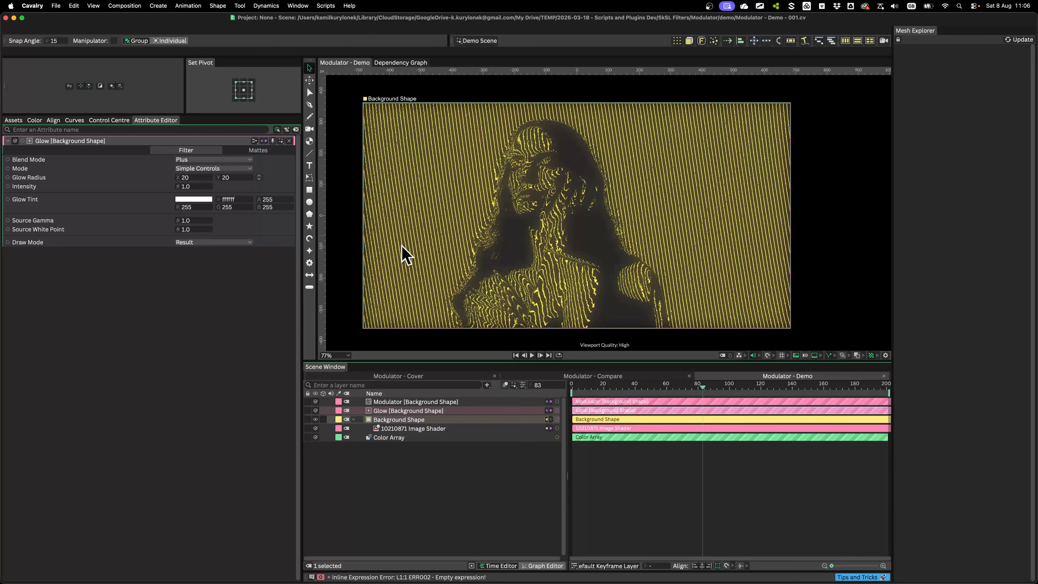
click(189, 220)
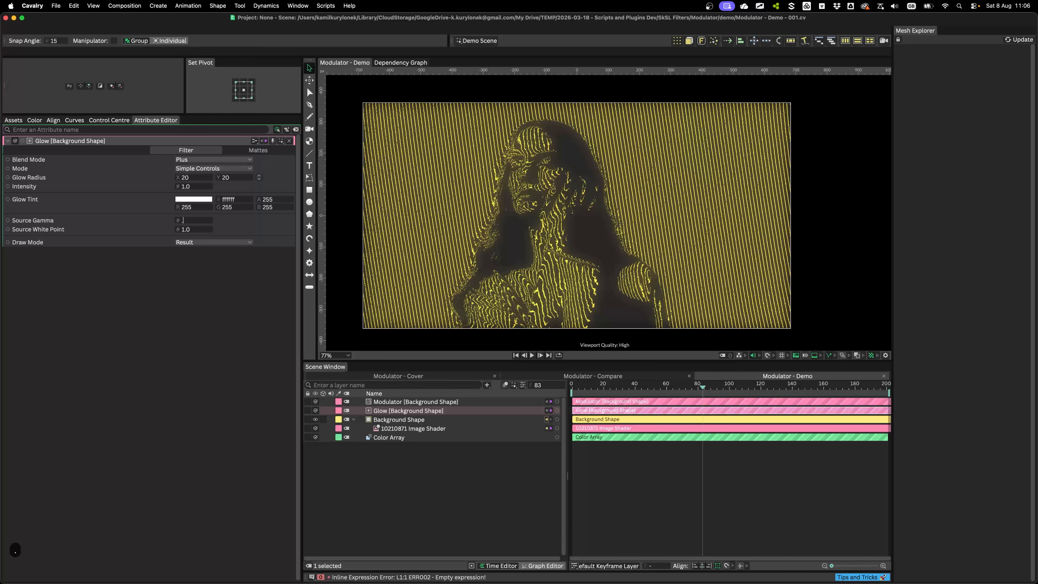
text(.5)
key(Return)
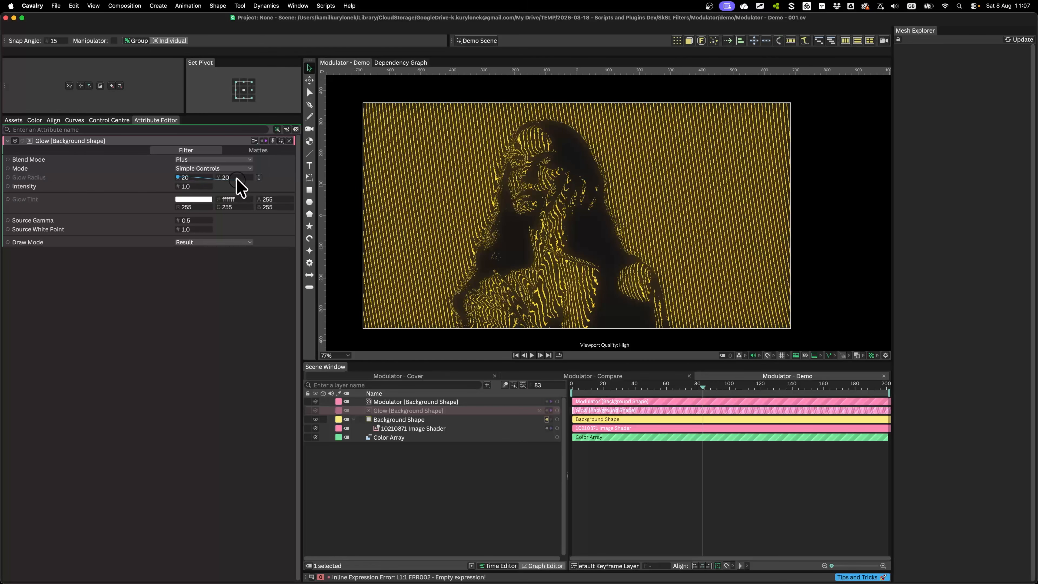
text(3)
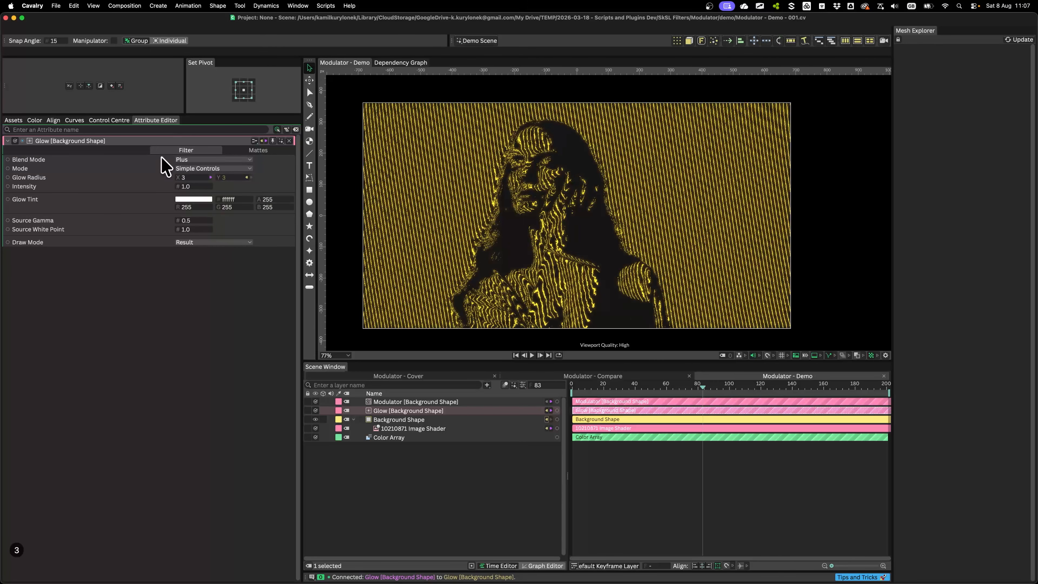
- Set the Glow Intensity to 3 and play back the animation
click(190, 186)
text(3)
click(457, 491)
key(space)
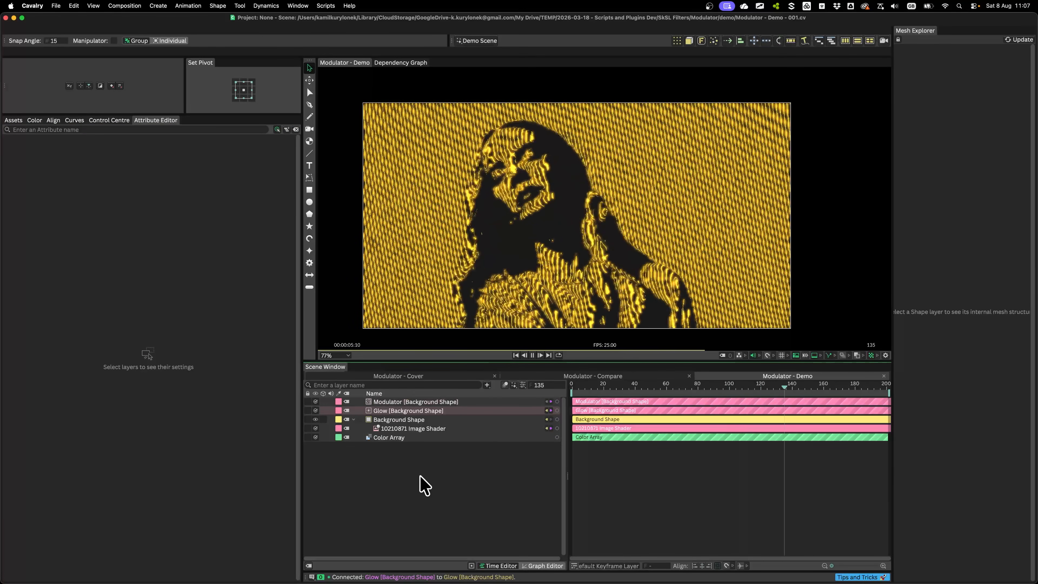
key(space)
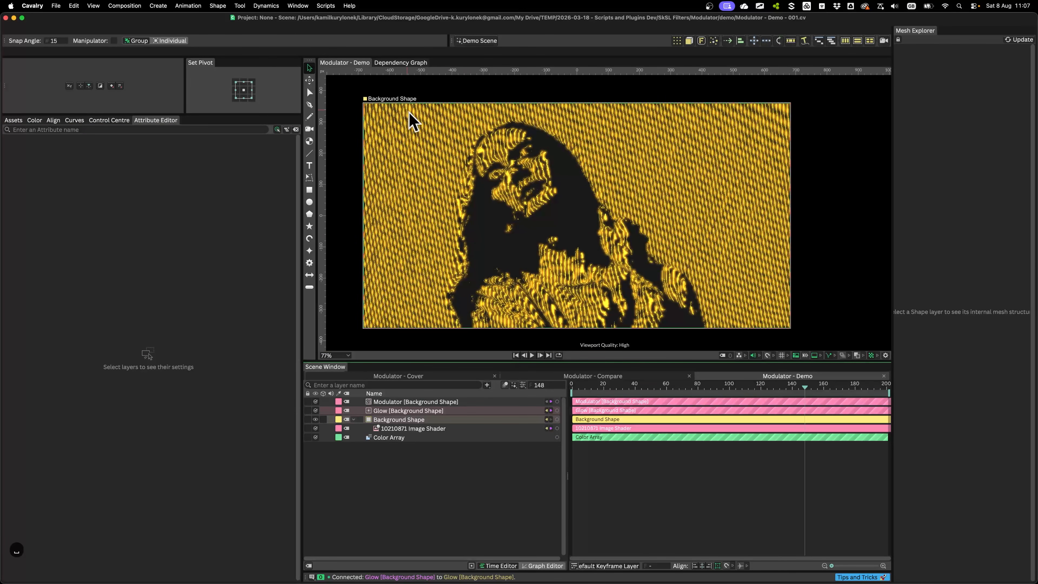
- Set the Glow Intensity to 2 and preview the glowing lines
click(380, 411)
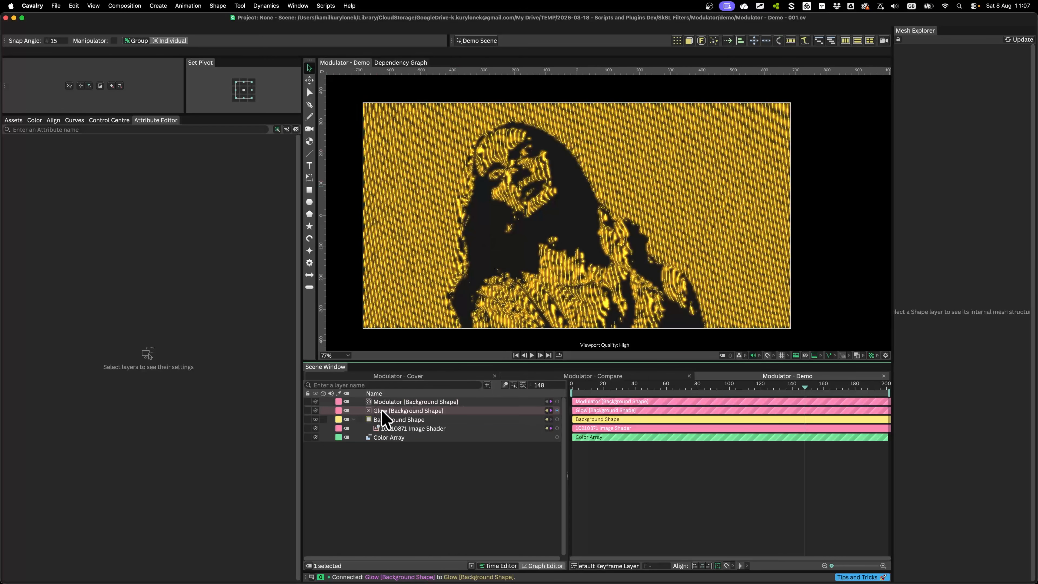
click(186, 187)
text(2)
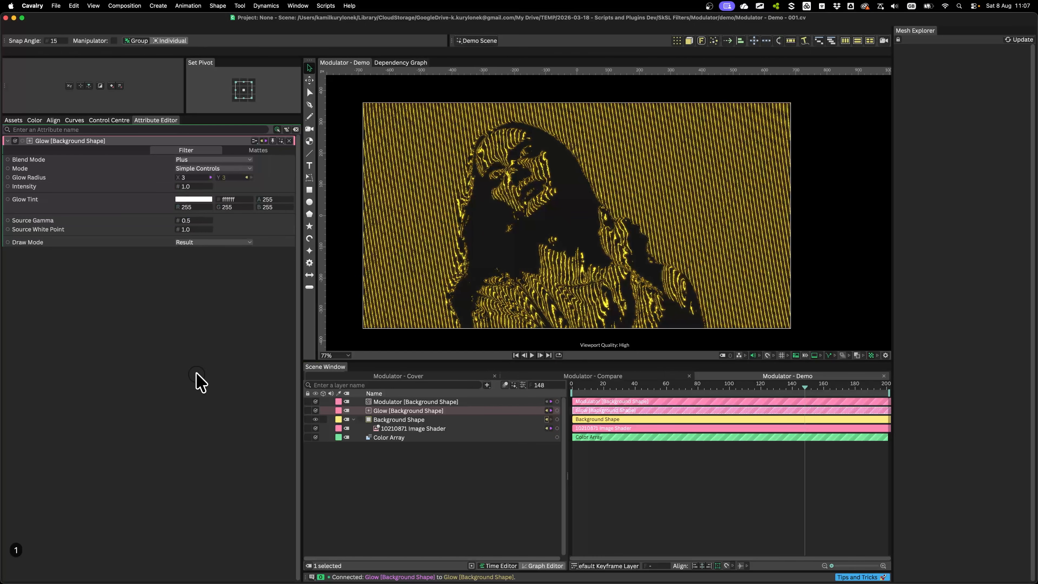
key(space)
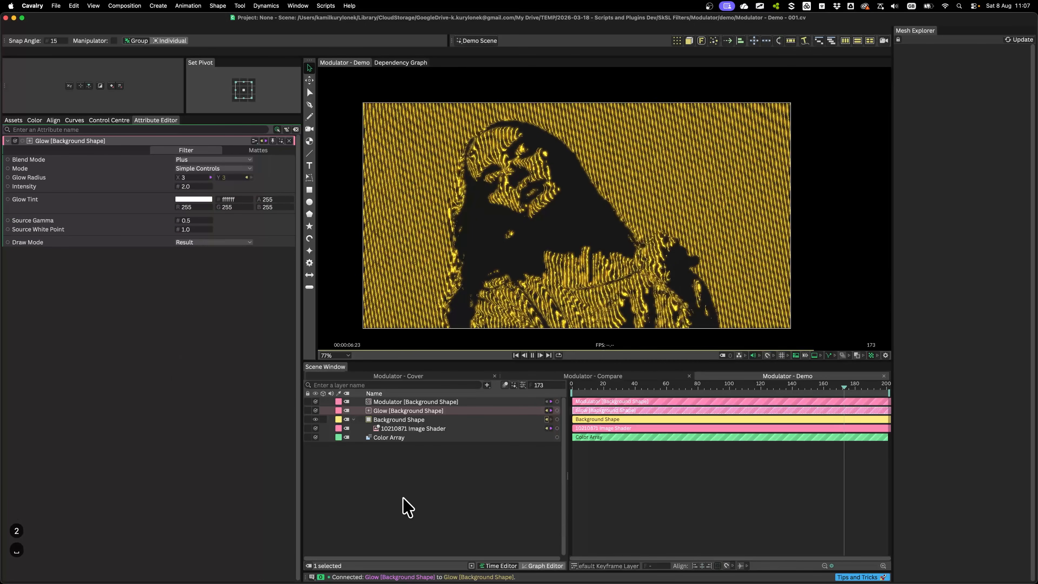
- Add a Dithering filter to the Background Shape layer
click(407, 419)
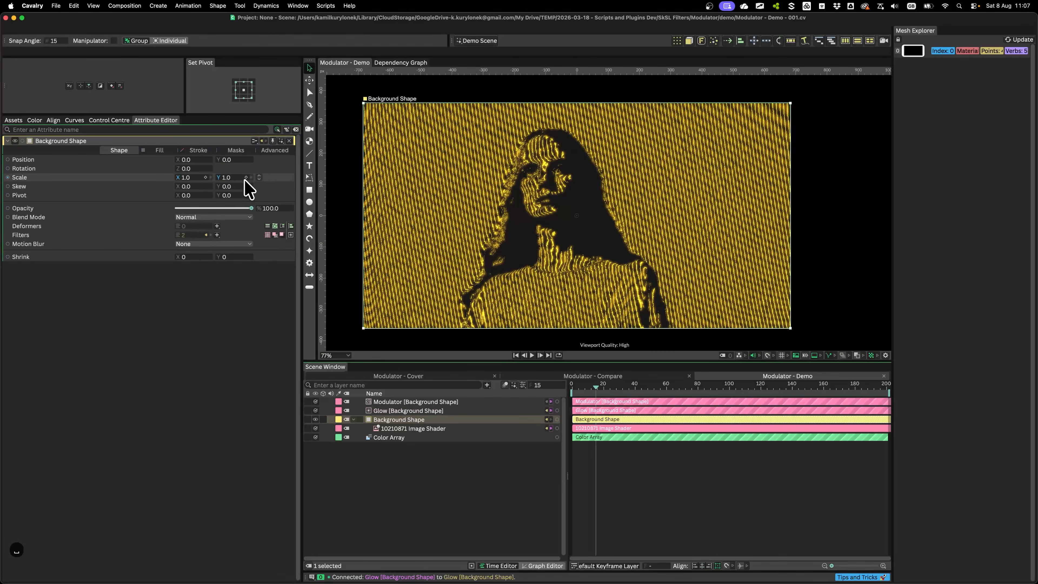
click(217, 235)
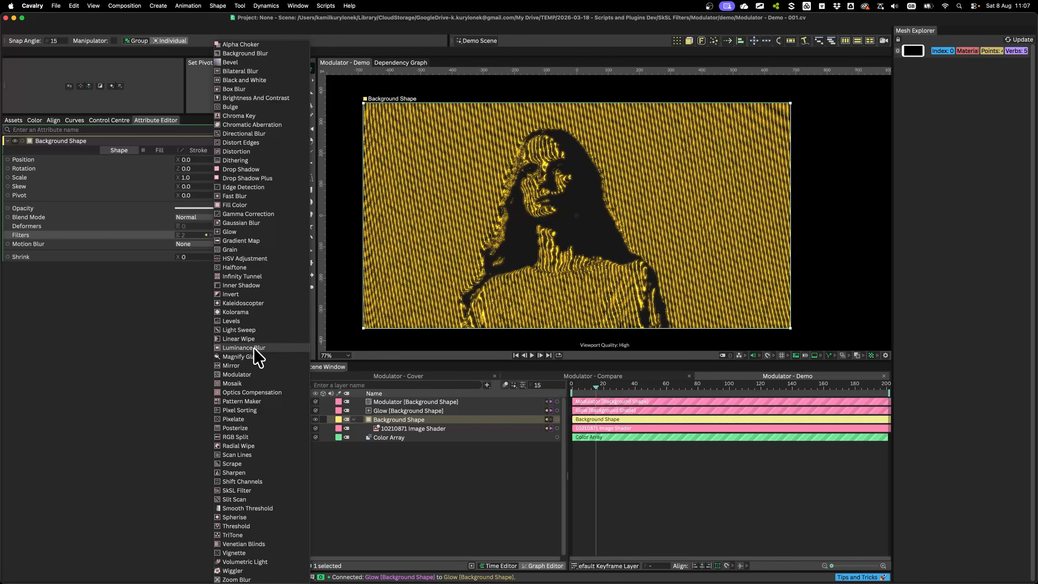
click(244, 160)
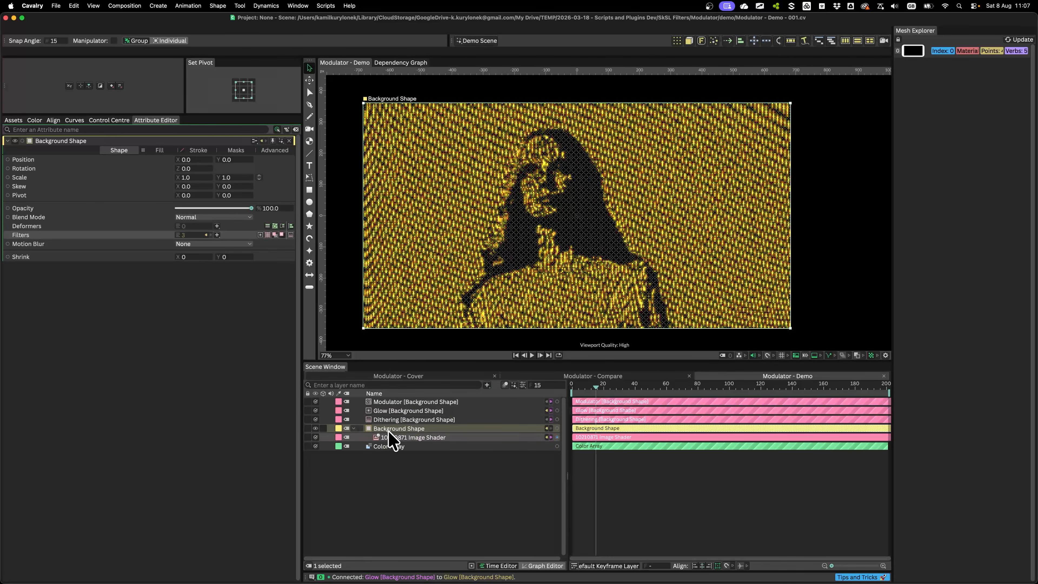
- Reorder the Background Shape's filters so Dithering comes before Glow, and play back the combined effect
click(207, 234)
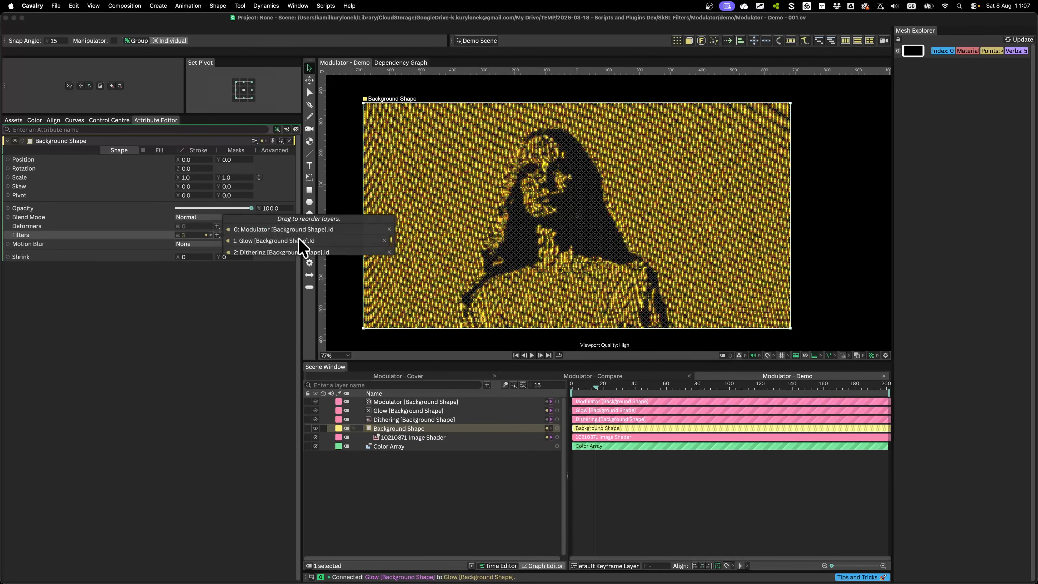
drag(253, 258, 267, 241)
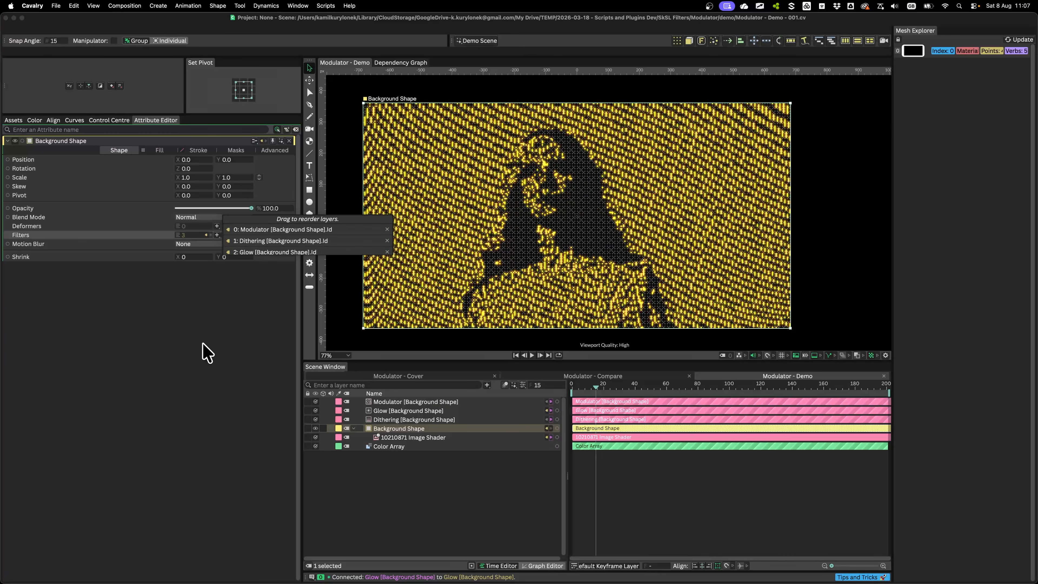
click(192, 348)
click(376, 499)
key(space)
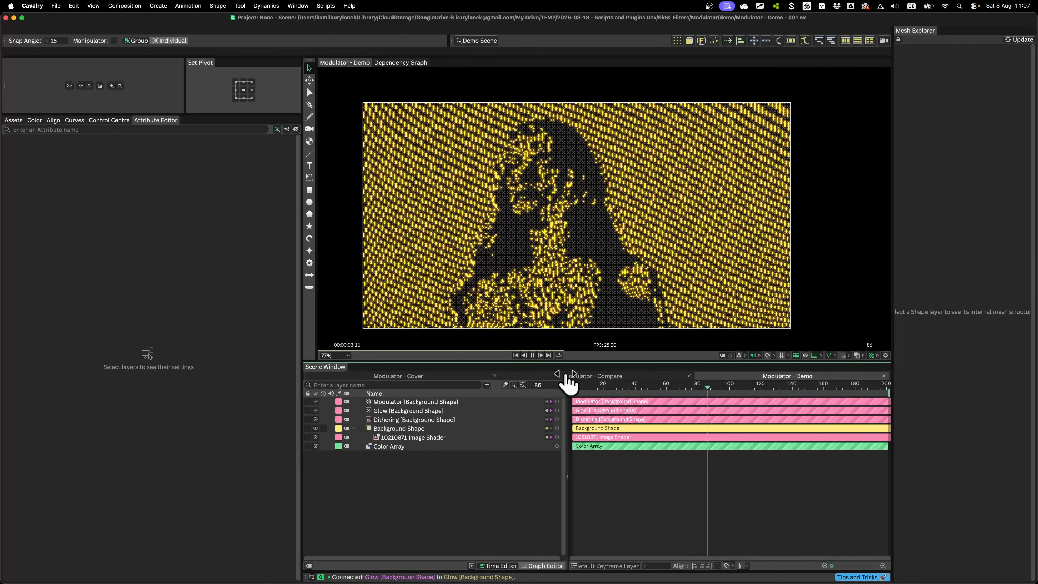
scroll(666, 233, down, 3)
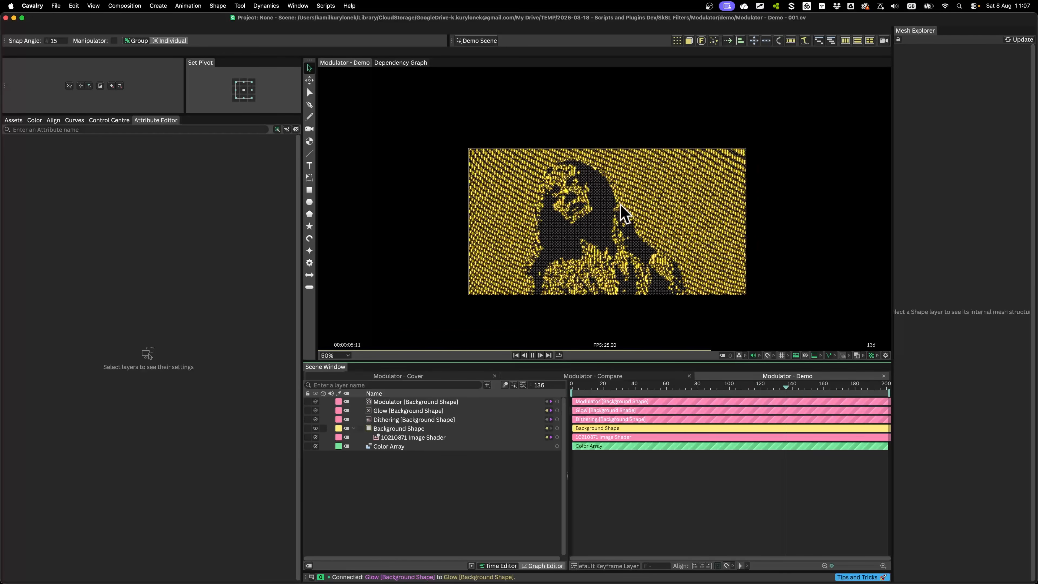
key(space)
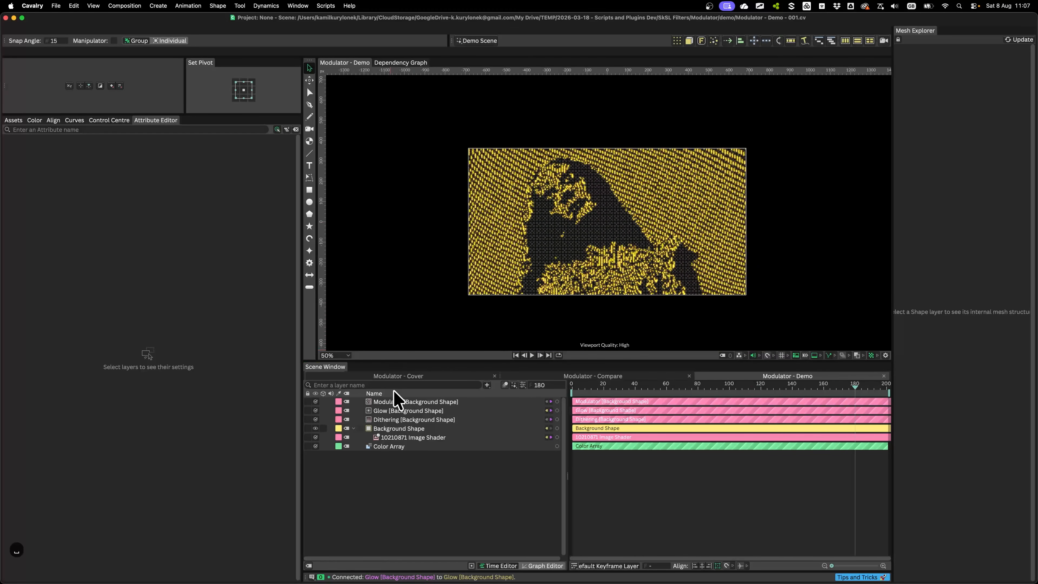